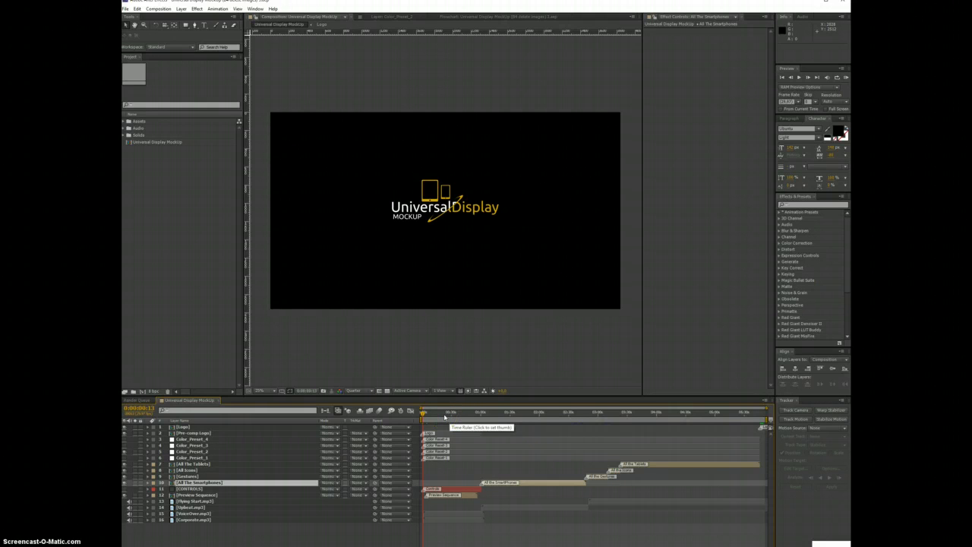
Scrub through the main composition to examine the preview sequence, gestures, icons and tablets sections.
left_click(445, 414)
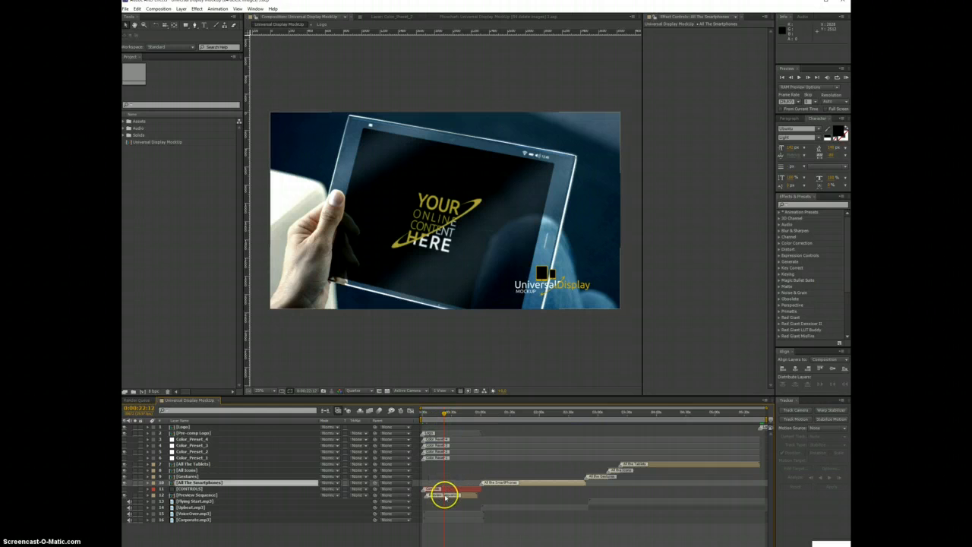
left_click(452, 414)
left_click_drag(452, 415, 458, 415)
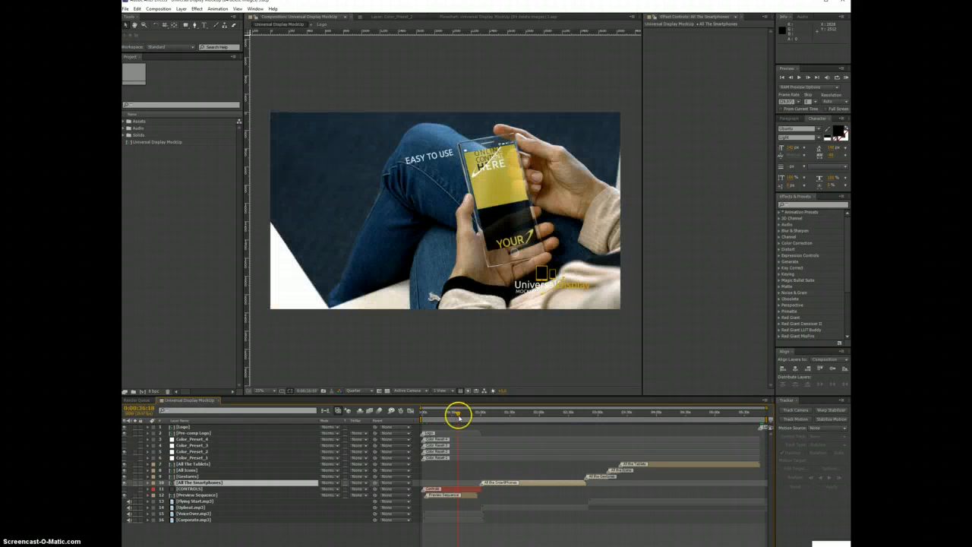
left_click(506, 482)
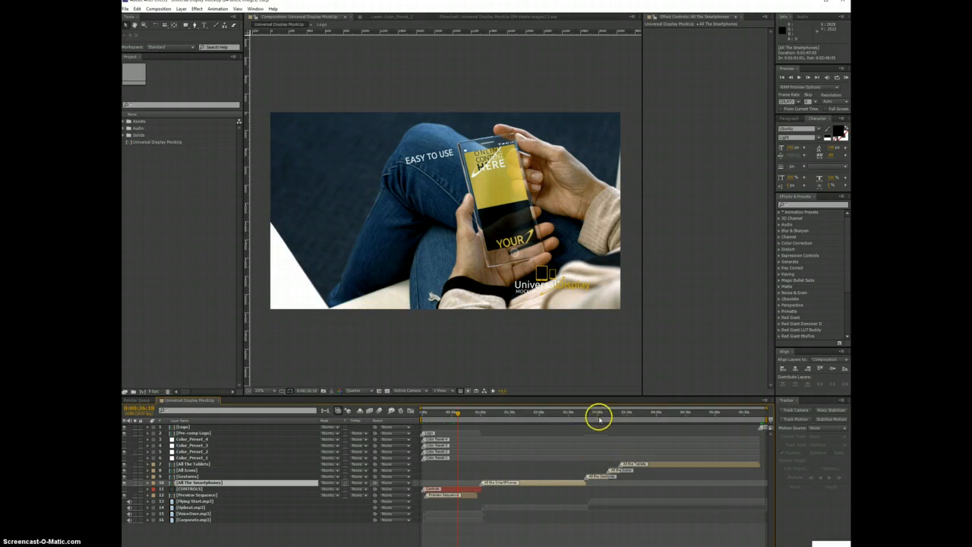
left_click(599, 413)
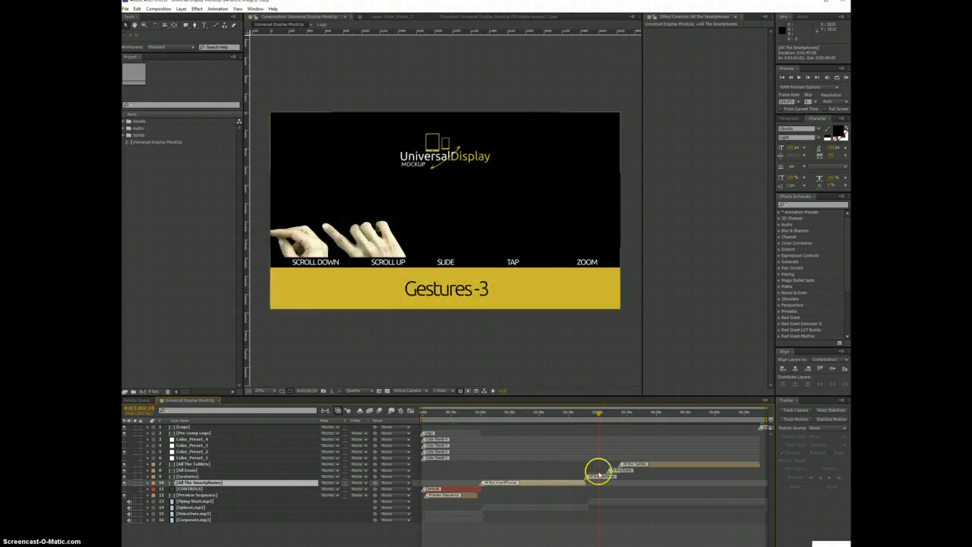
left_click(600, 413)
left_click_drag(605, 412, 609, 412)
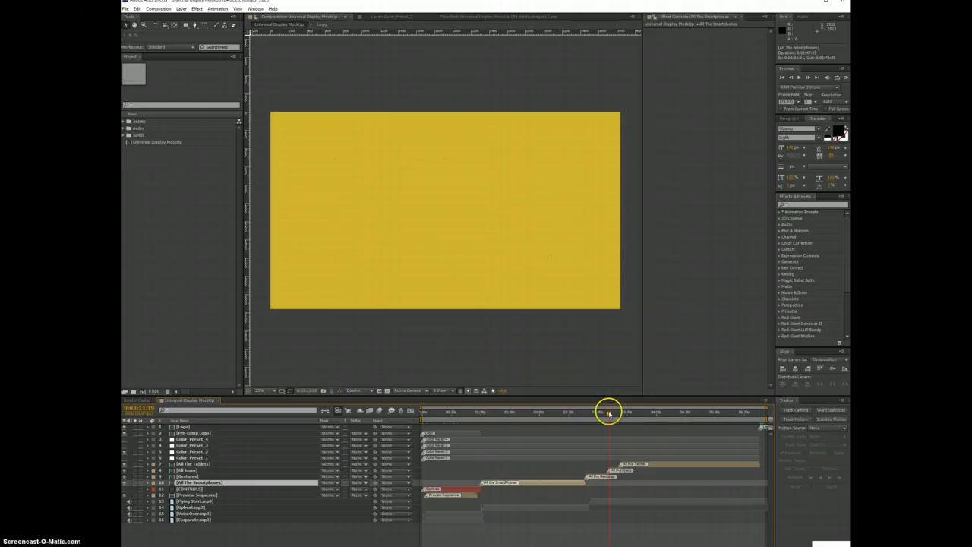
left_click(617, 469)
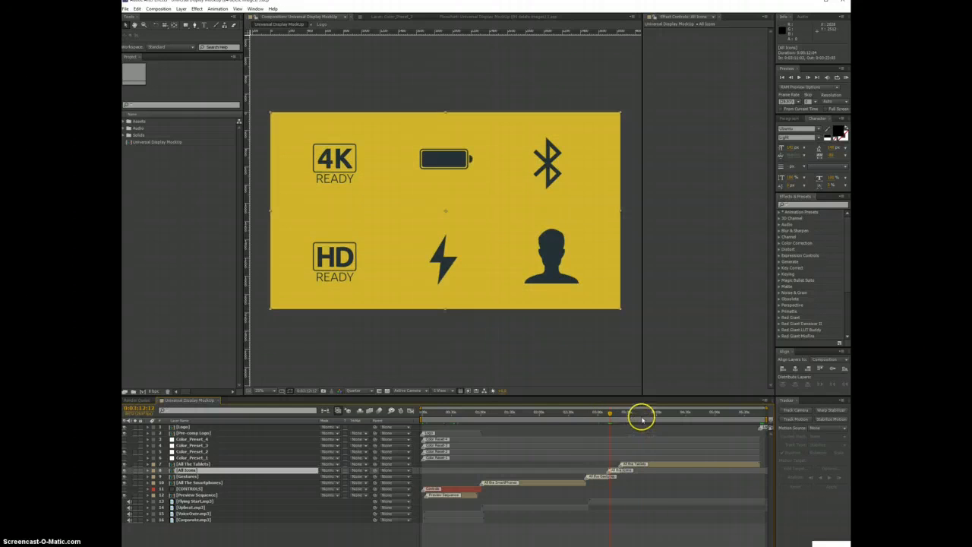
mouse_move(641, 417)
left_mouse_down()
mouse_move(647, 430)
mouse_move(658, 416)
left_mouse_up()
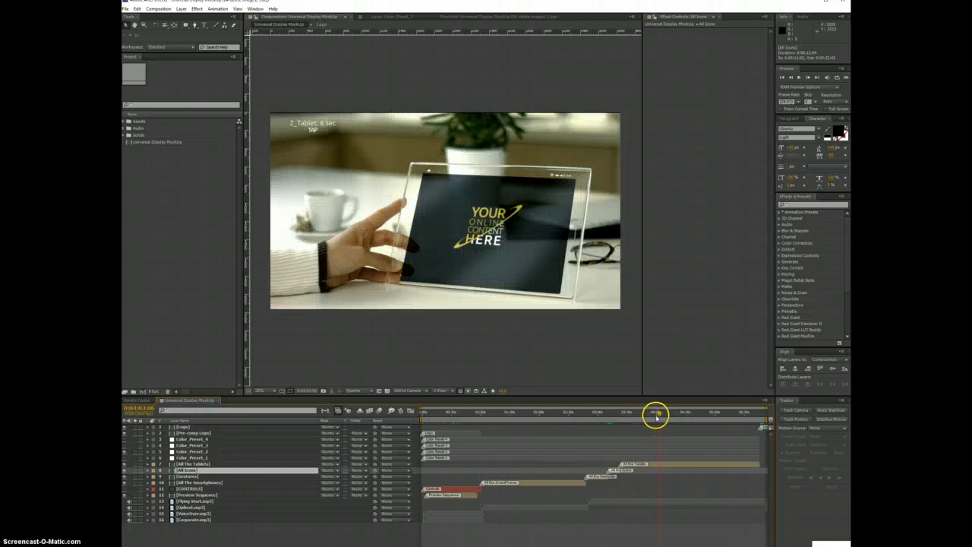
Open the All The Smartphones composition, show its full duration in the timeline and set the current time to 0:00:05:13.
left_click(528, 484)
double_click(528, 484)
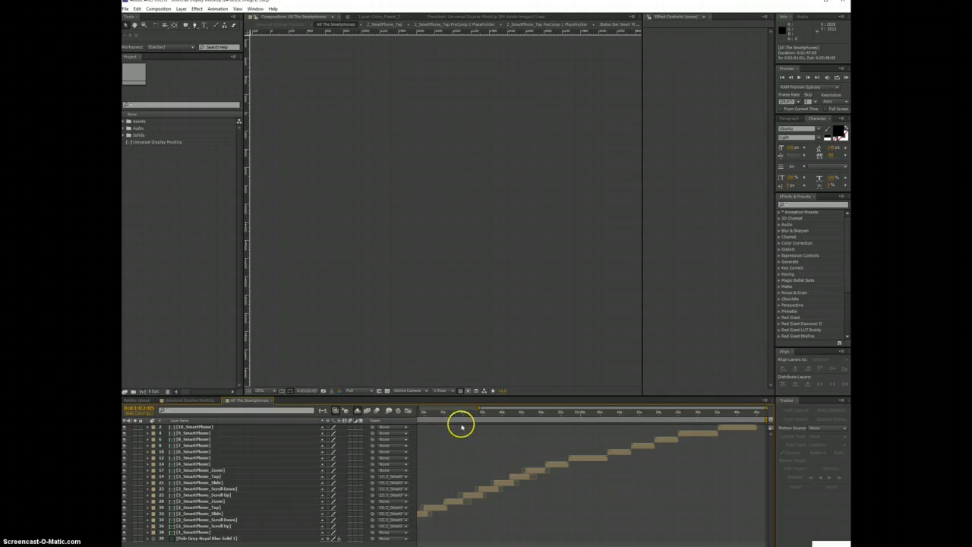
scroll(464, 426, "down", 2)
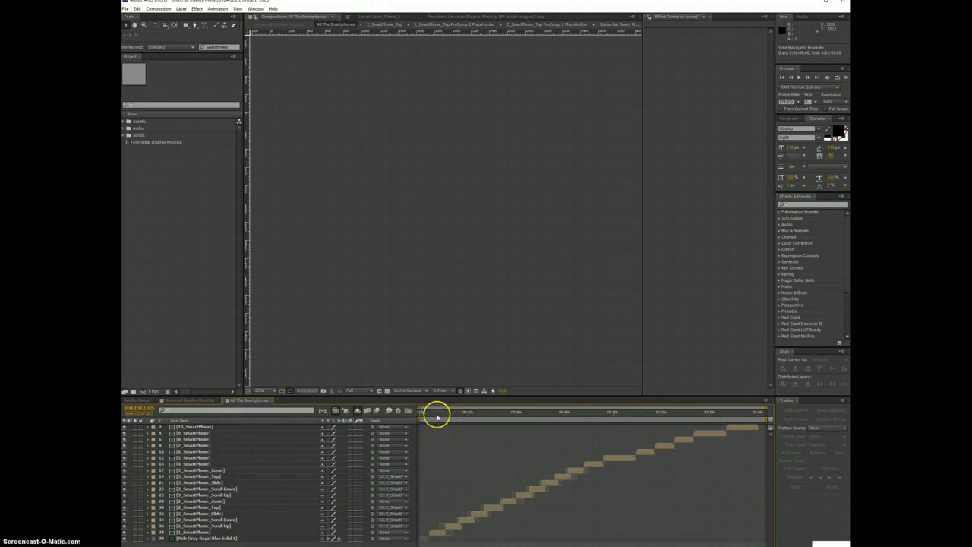
left_click(437, 415)
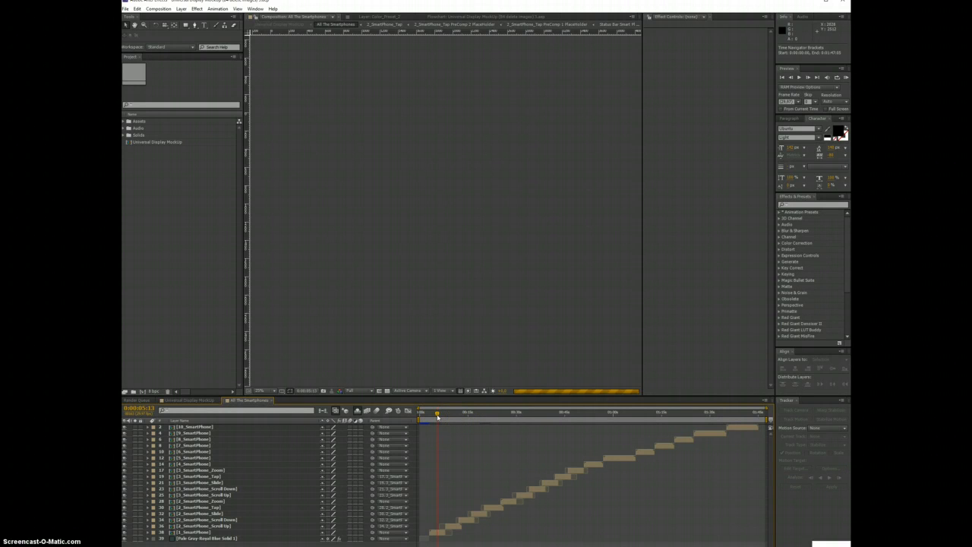
Close the All The Smartphones composition and reopen it from its layer in the main composition.
left_click(267, 399)
left_click(504, 483)
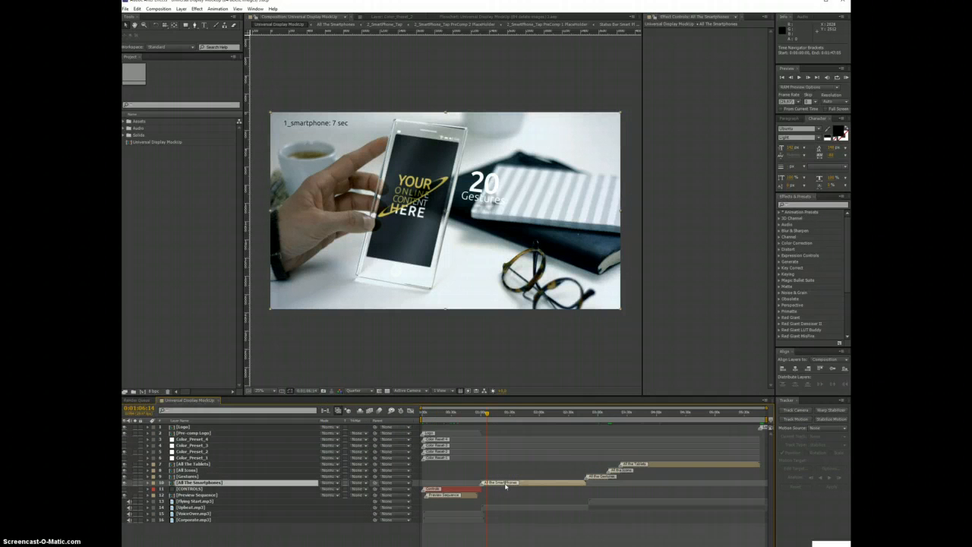
double_click(506, 483)
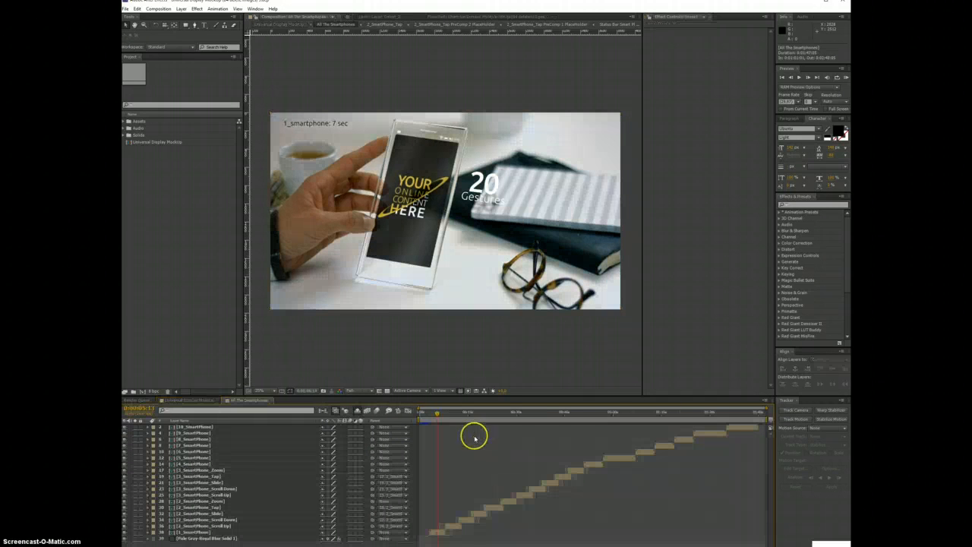
Inspect the first smartphone scene's duration label and go to the 2_SmartPhone Scroll Up scene at 0:00:10:09.
left_click(437, 414)
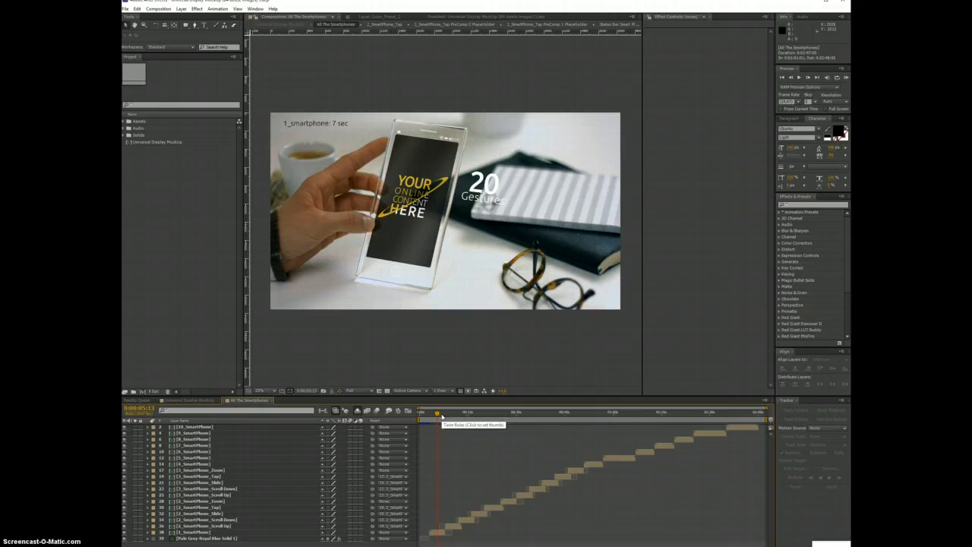
left_click(288, 127)
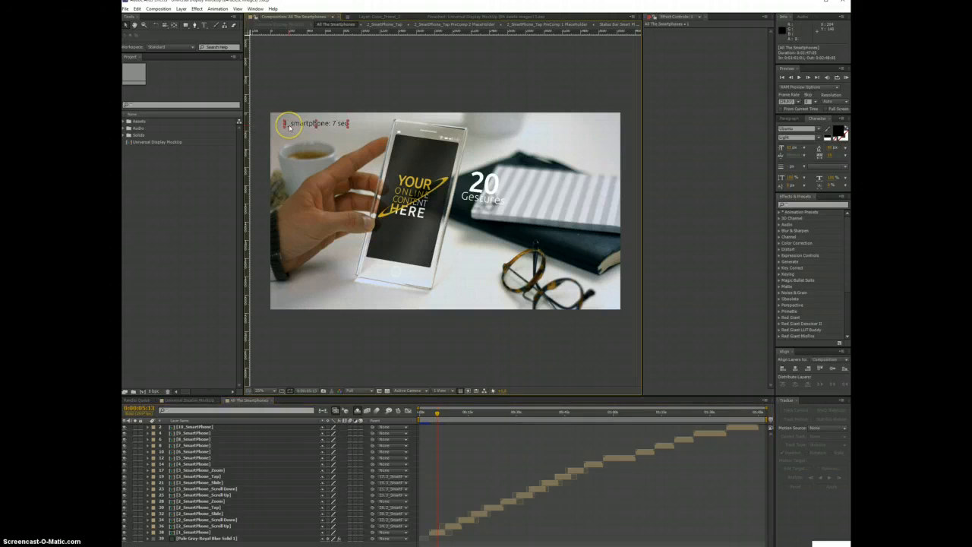
left_click(454, 413)
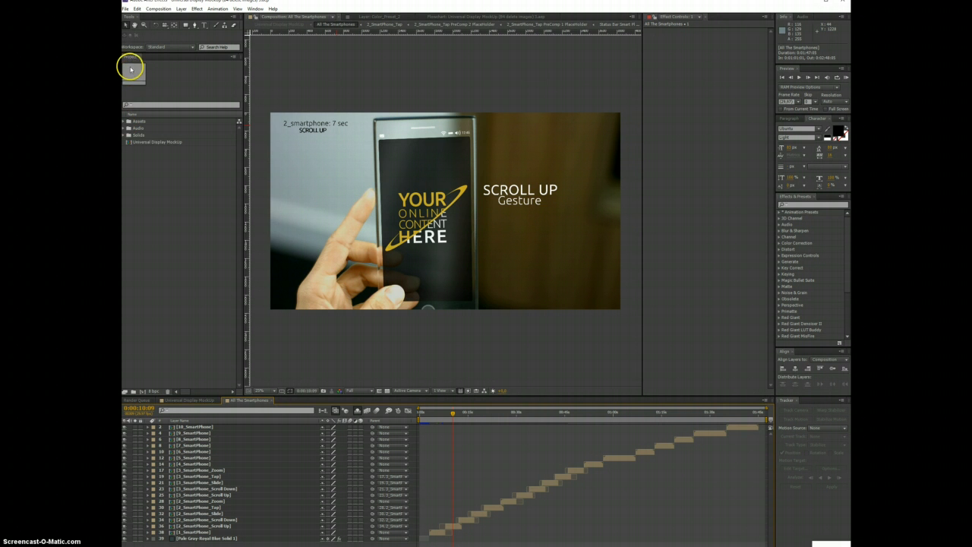
Expand the Assets folder, examine the contents of its SmartPhones and Tablets subfolders, and collapse both subfolders.
left_click(124, 122)
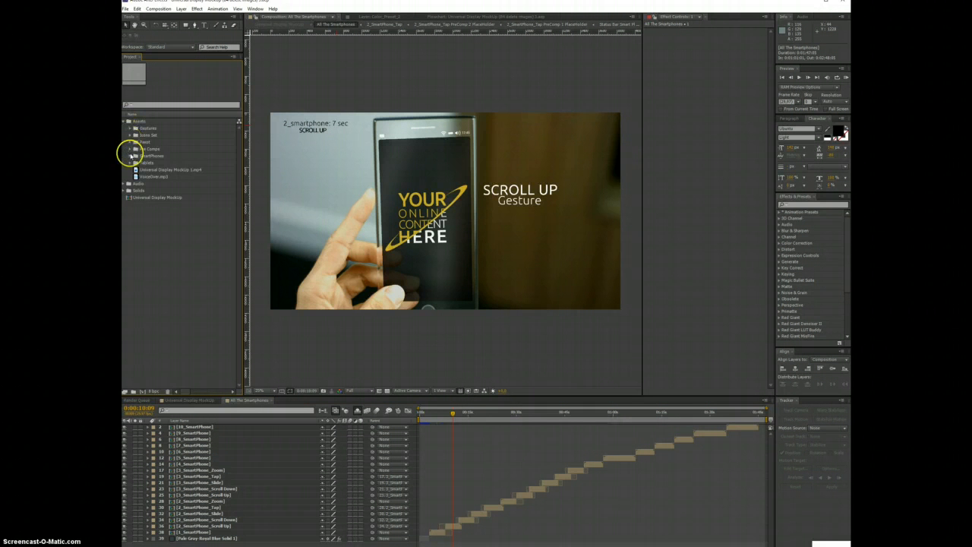
left_click(130, 163)
left_click(130, 163)
left_click(143, 162)
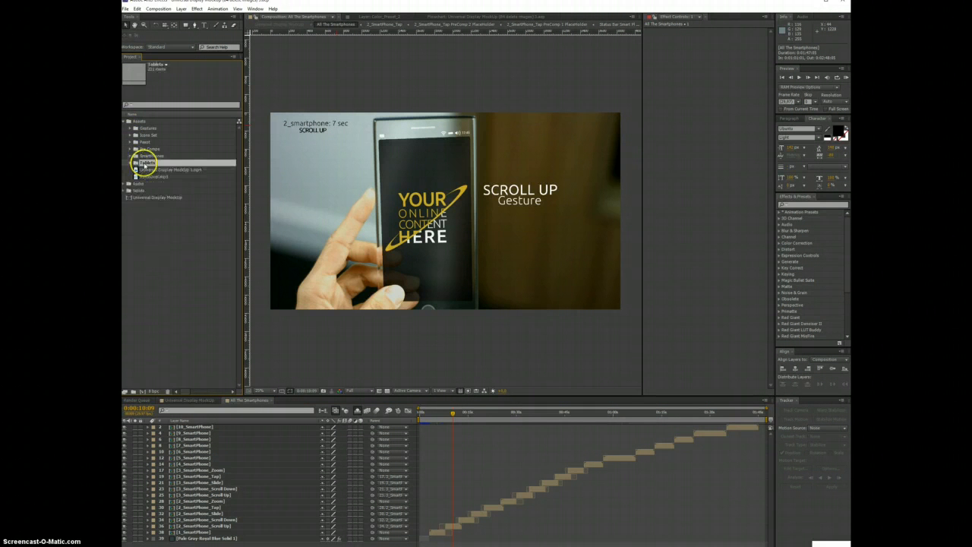
left_click(130, 156)
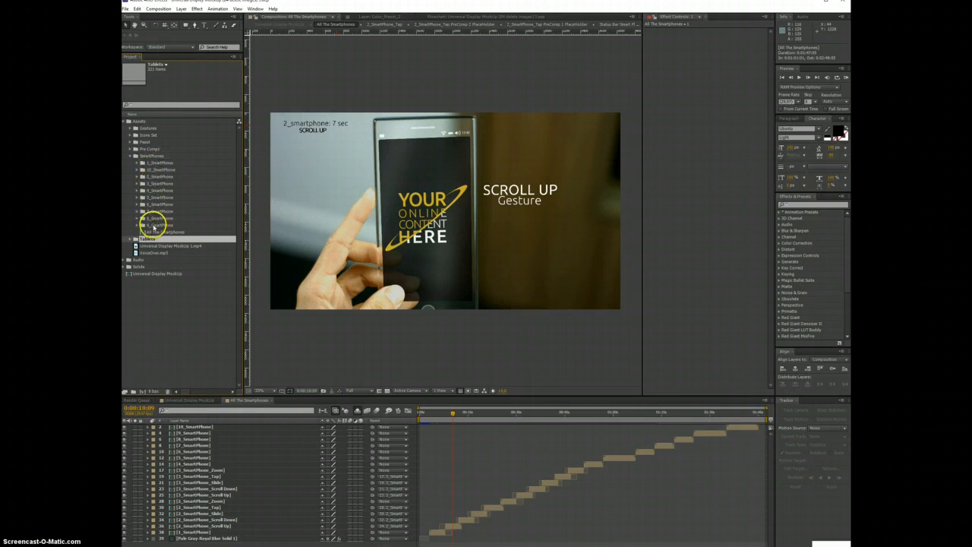
left_click(157, 170)
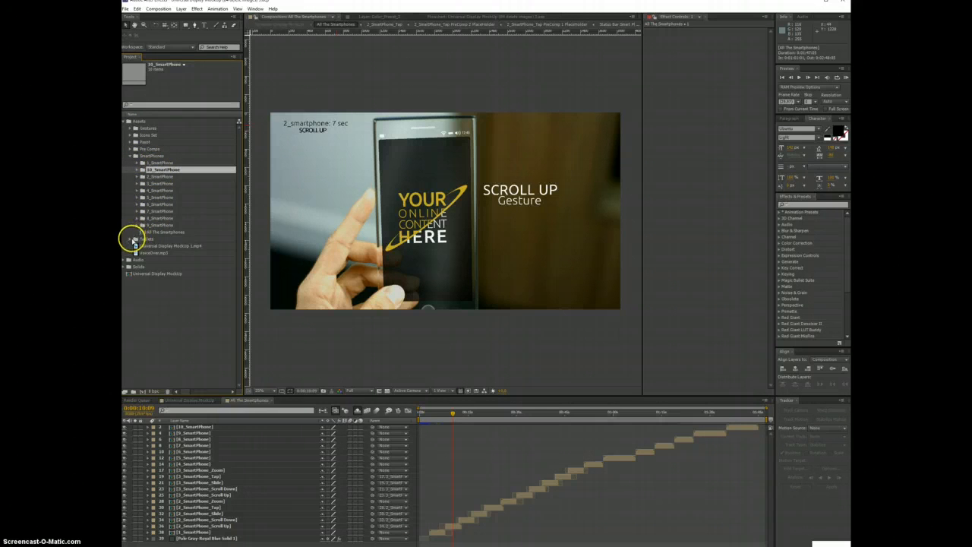
left_click(131, 238)
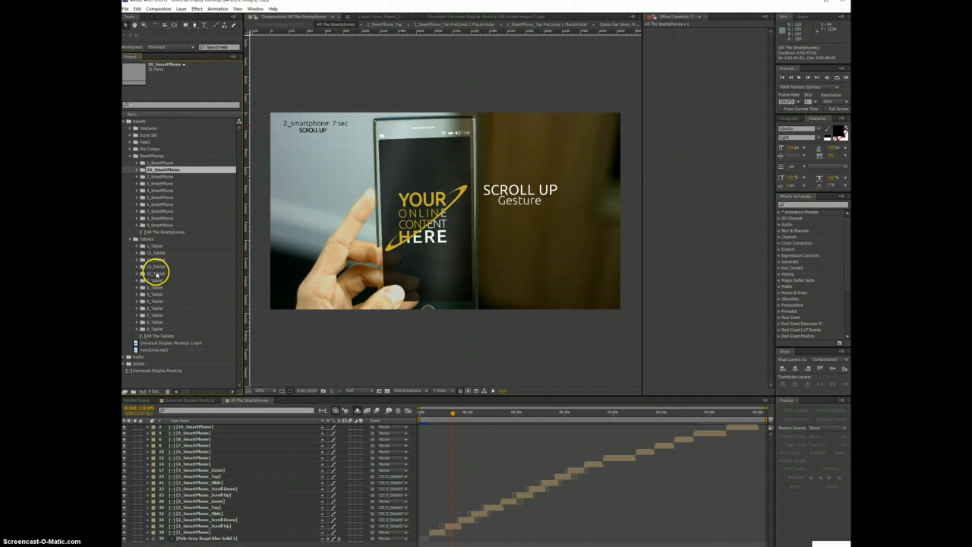
left_click(131, 238)
left_click(131, 157)
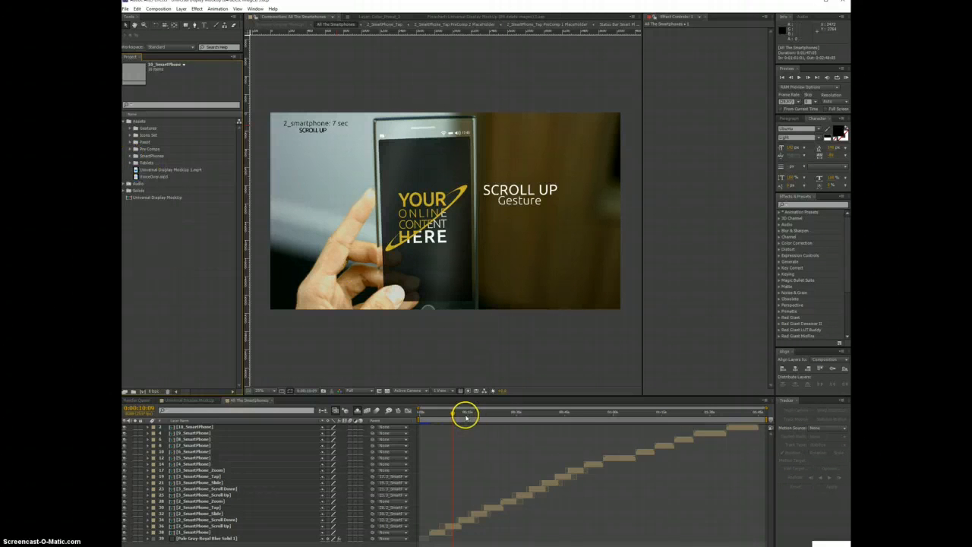
Open the 2_SmartPhone_Scroll Up composition and inspect its TextHolder and PreComp 2 PlaceHolder layers.
left_click(451, 526)
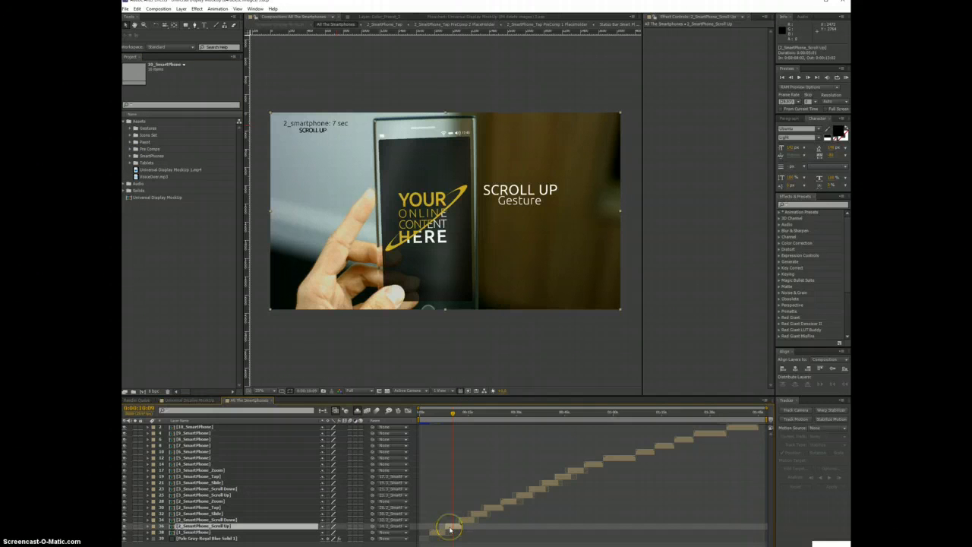
double_click(450, 530)
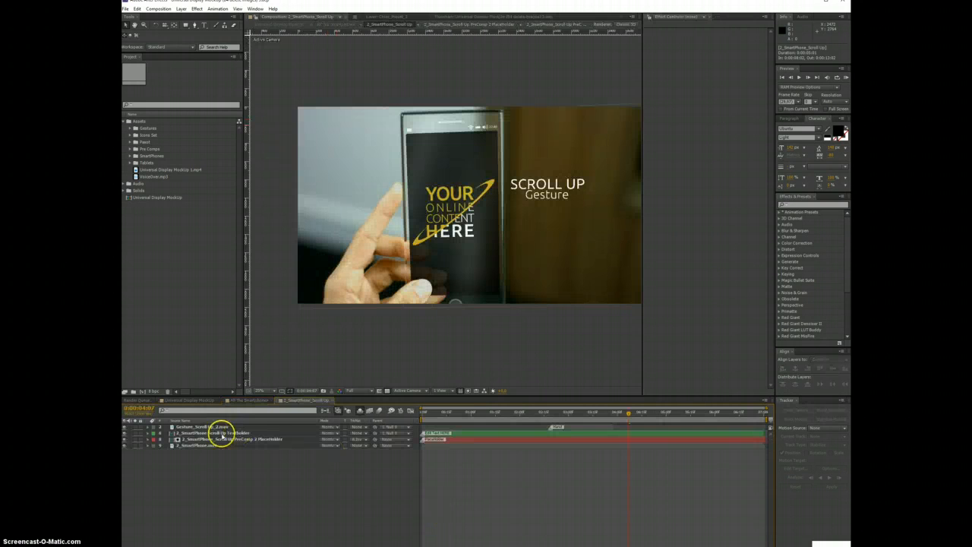
left_click(451, 435)
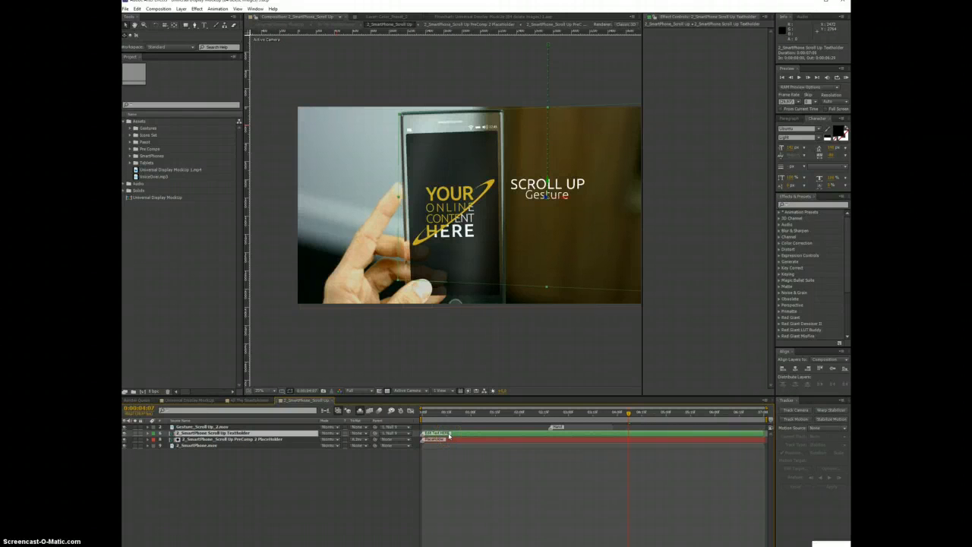
left_click(448, 440)
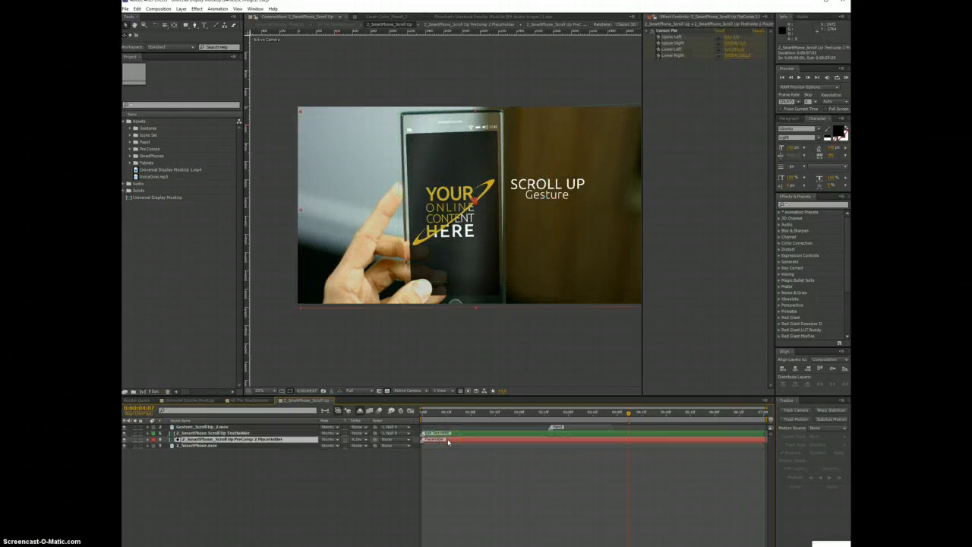
Switch to the 2_SmartPhone_Scroll Down composition, select its TextHolder layer and scrub to 0:00:03:04 to examine the text animation.
left_click(332, 401)
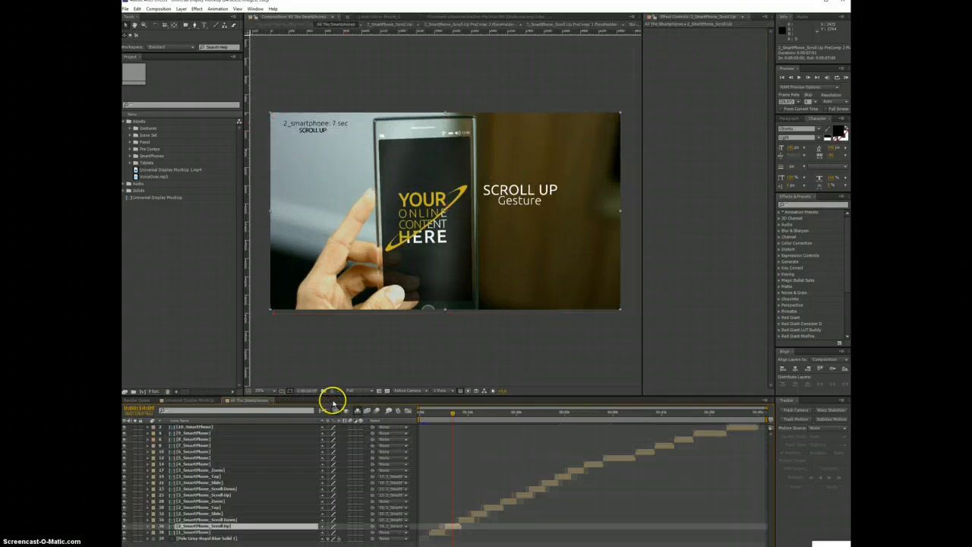
double_click(466, 521)
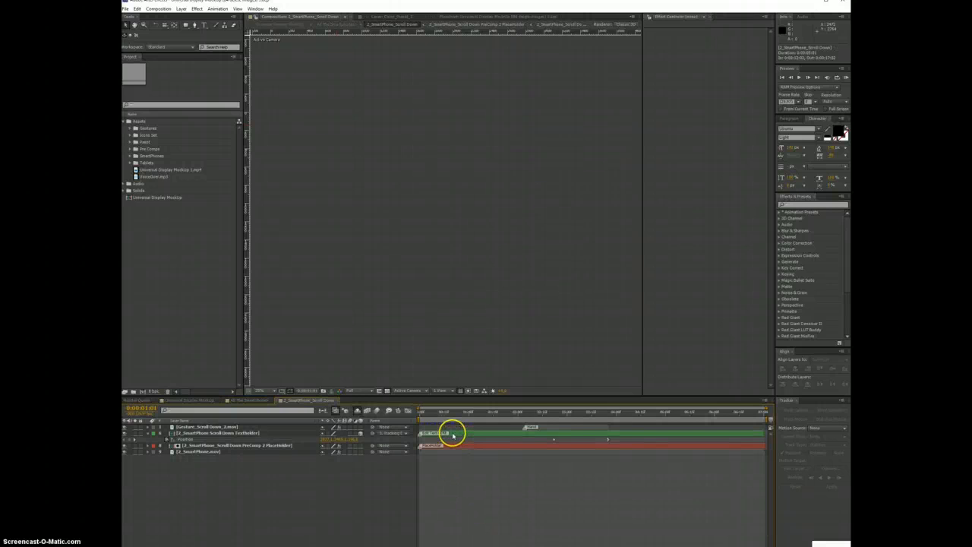
left_click(452, 435)
left_click(488, 412)
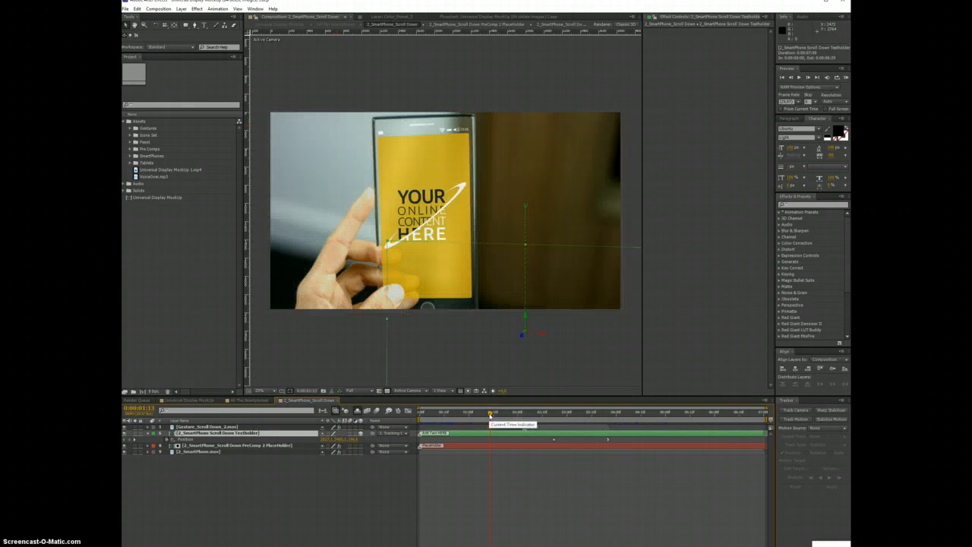
left_click_drag(490, 415, 574, 414)
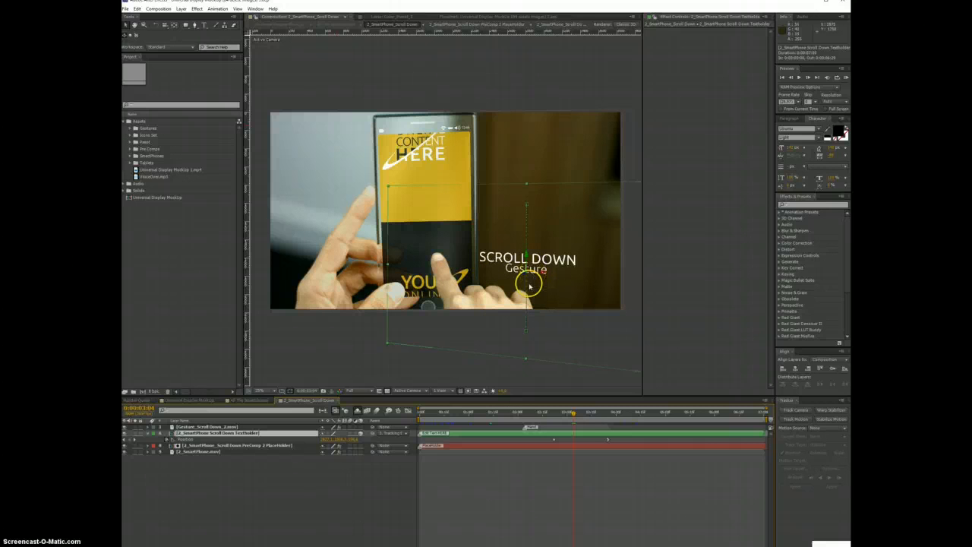
Open the Scroll Down TextHolder composition, enter text editing on the Gesture layer without changing it, and close the composition.
double_click(466, 434)
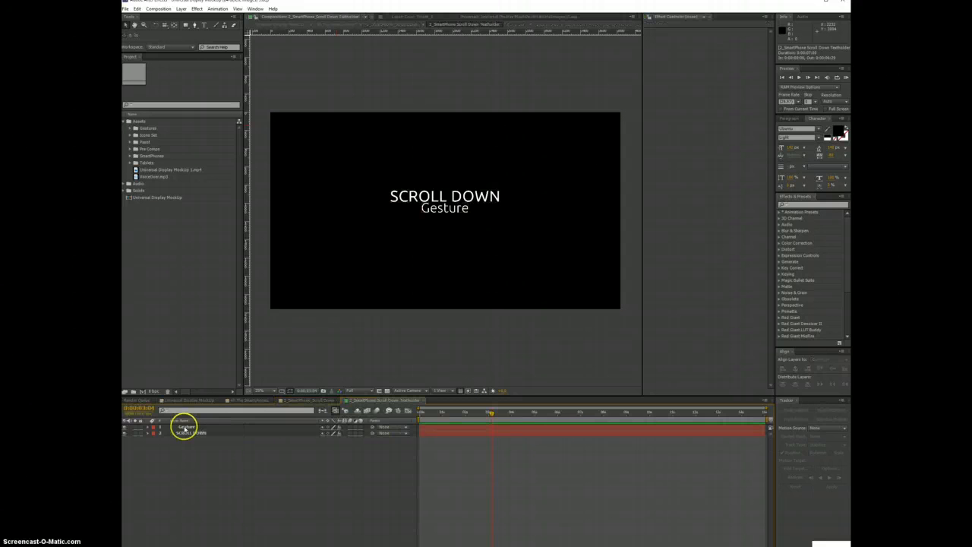
left_click(185, 427)
left_click(204, 25)
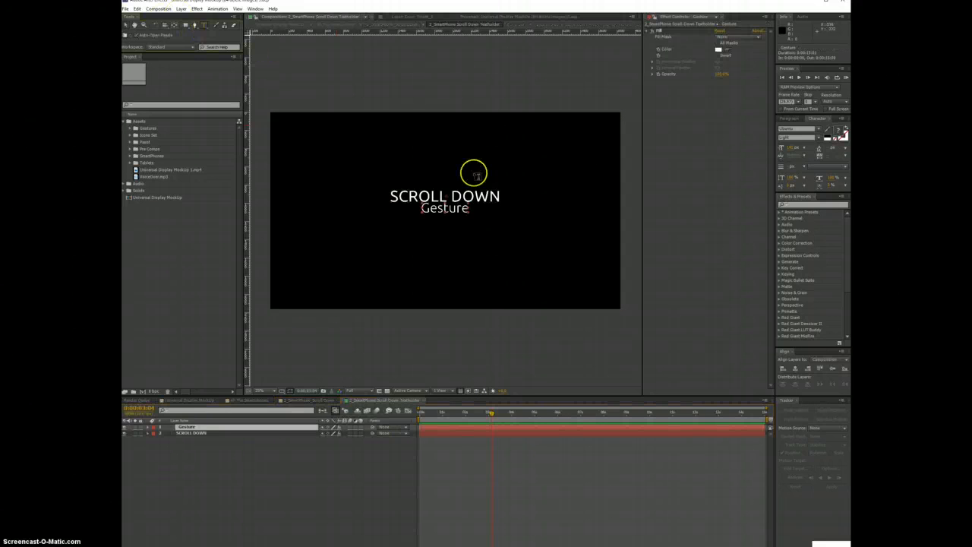
double_click(471, 208)
left_click_drag(470, 209, 465, 208)
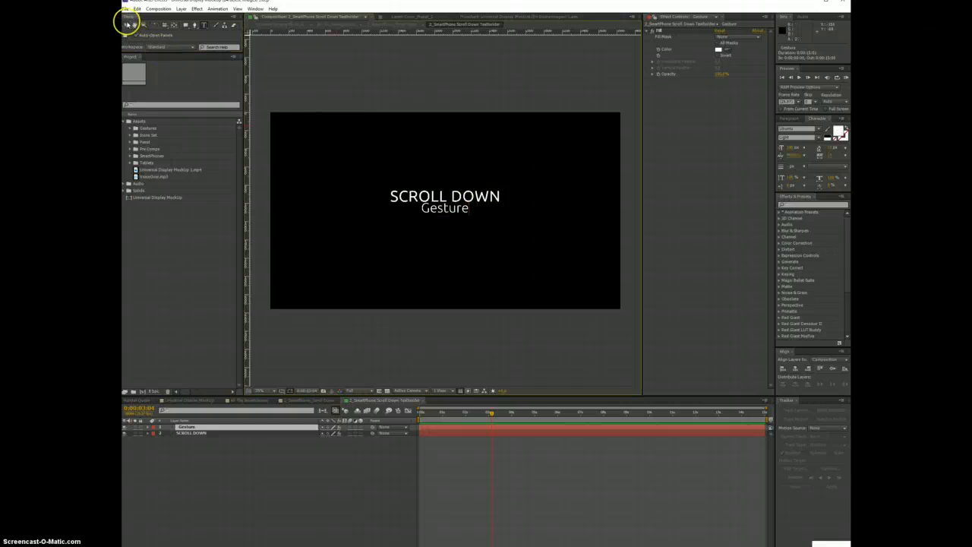
left_click(126, 25)
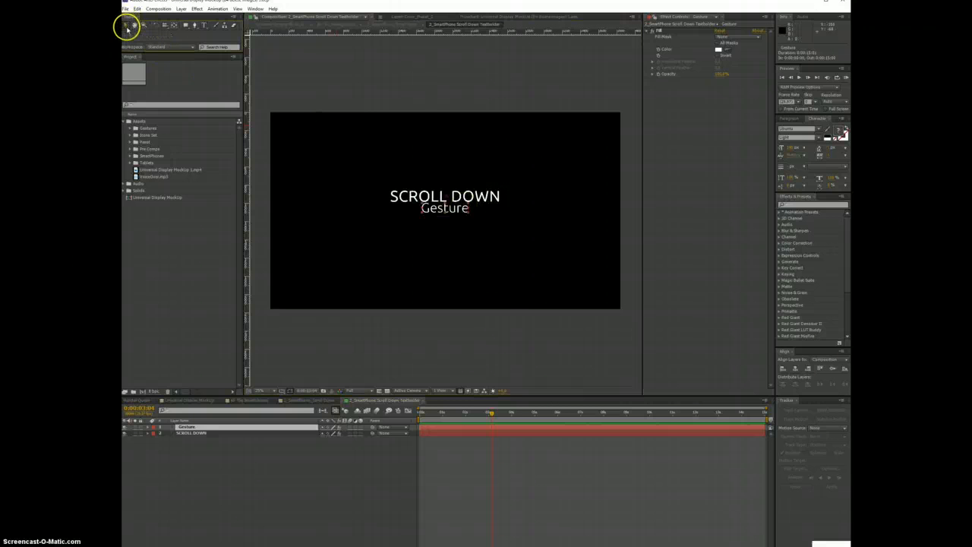
left_click(422, 400)
Hide the 2_SmartPhone Scroll Down TextHolder layer.
left_click(485, 435)
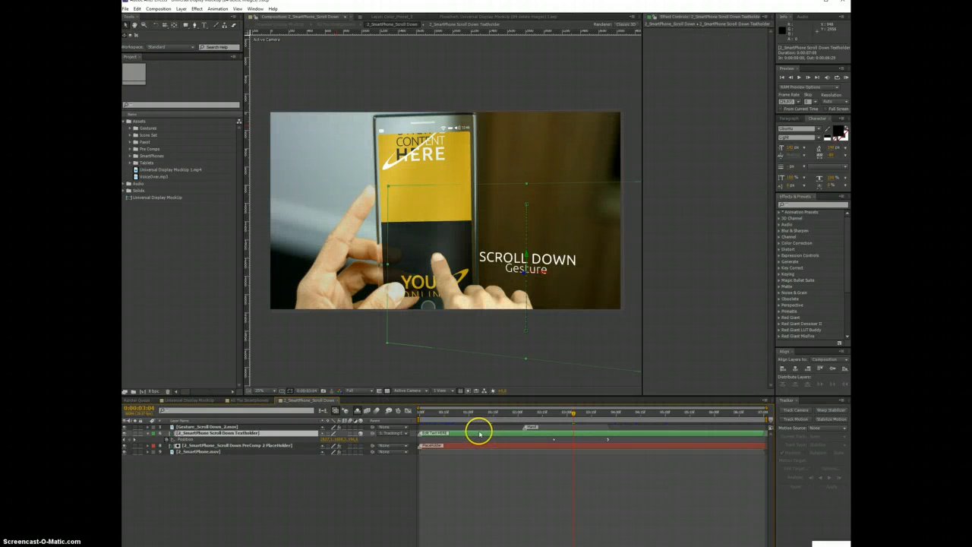
left_click(125, 434)
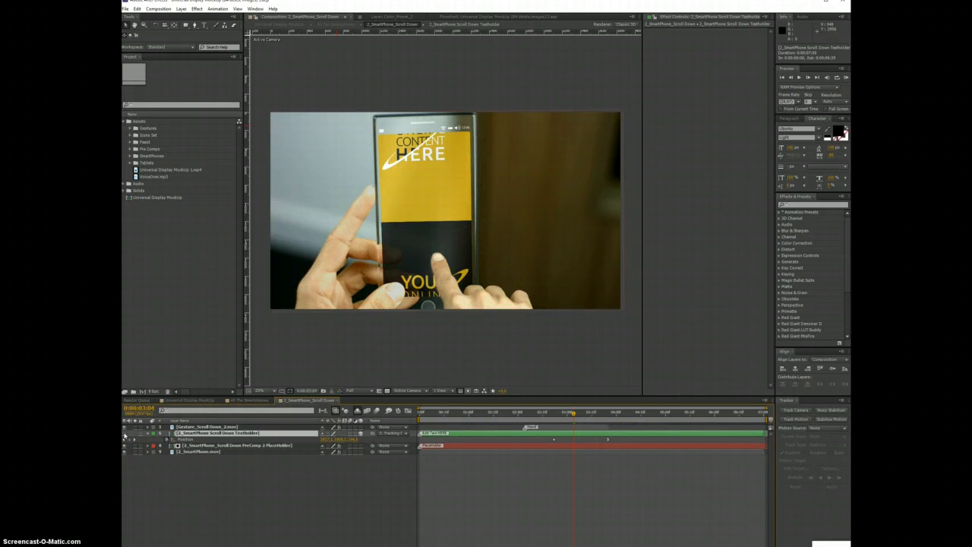
Show the Scroll Down TextHolder layer again and drill through the PreComp 2 PlaceHolder into the PreComp 1 PlaceHolder composition.
left_click(124, 433)
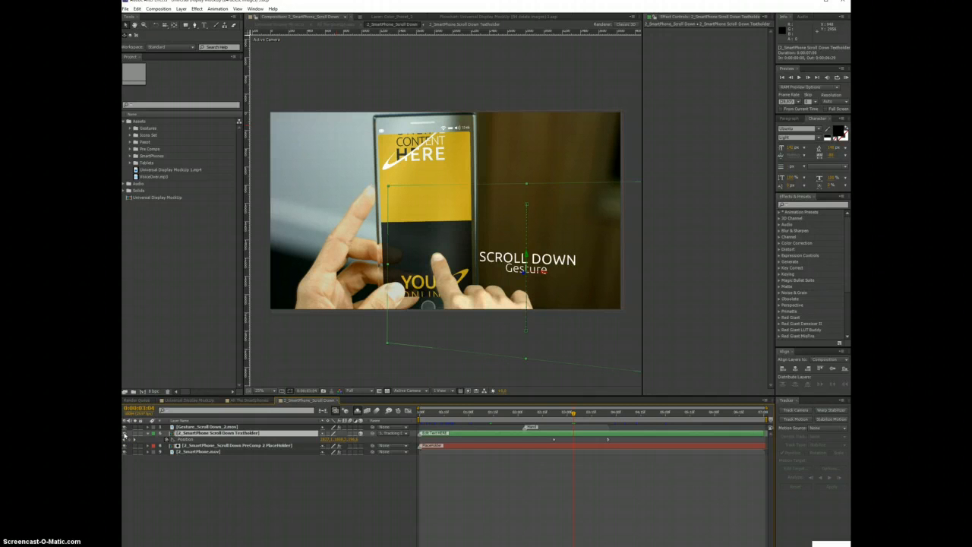
left_click(452, 448)
left_click(454, 448)
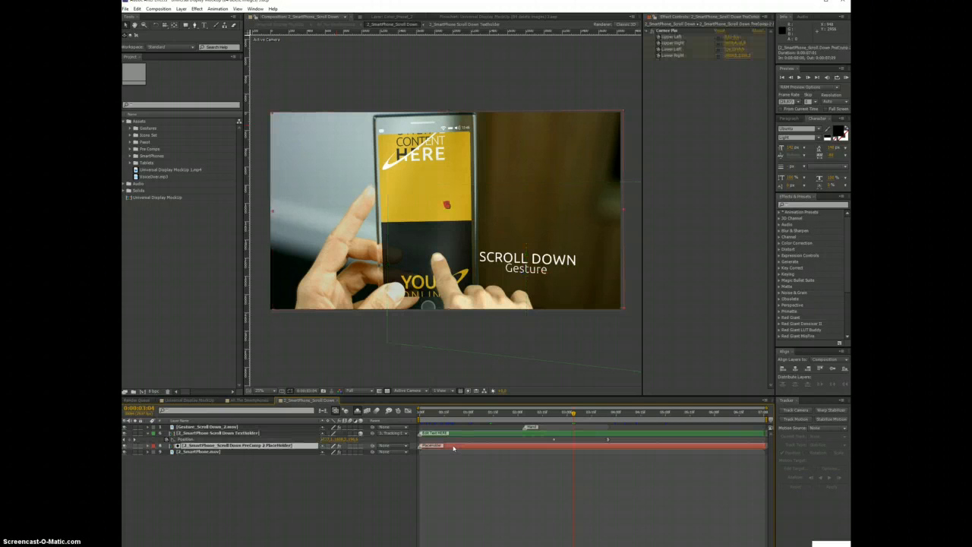
double_click(454, 448)
left_click(436, 413)
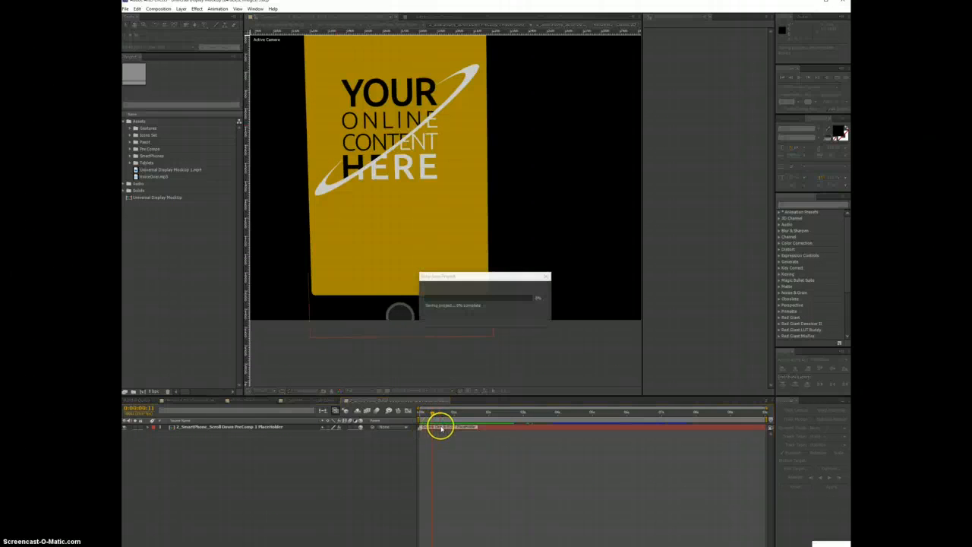
double_click(441, 428)
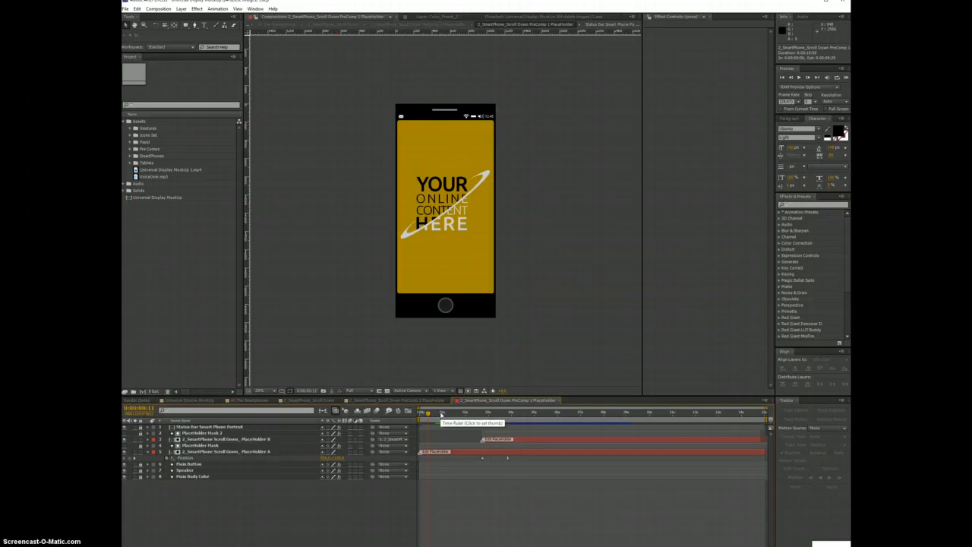
Scrub PreComp 1 to 0:00:03:11 to examine the transition between placeholders A and B, and open the PlaceHolder A composition.
left_click_drag(441, 414, 498, 418)
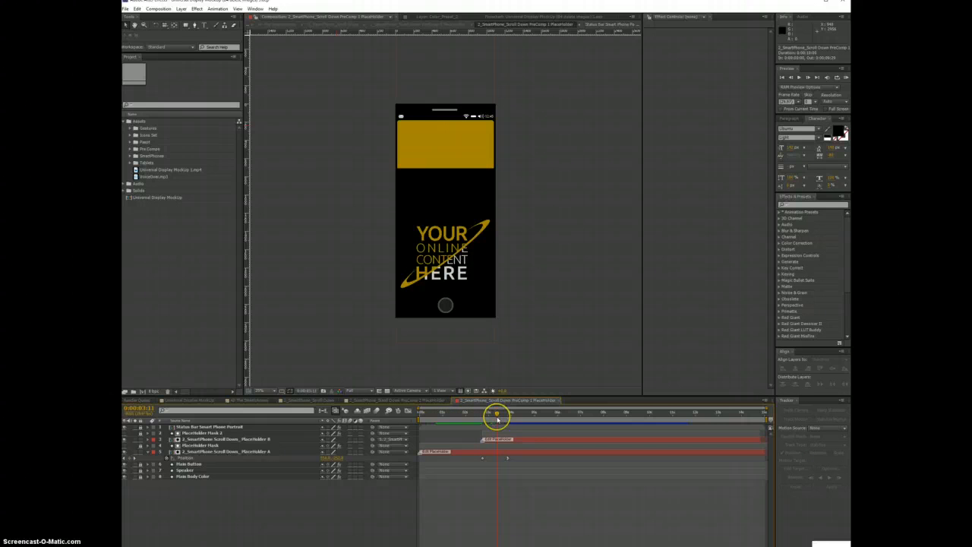
left_click(267, 440)
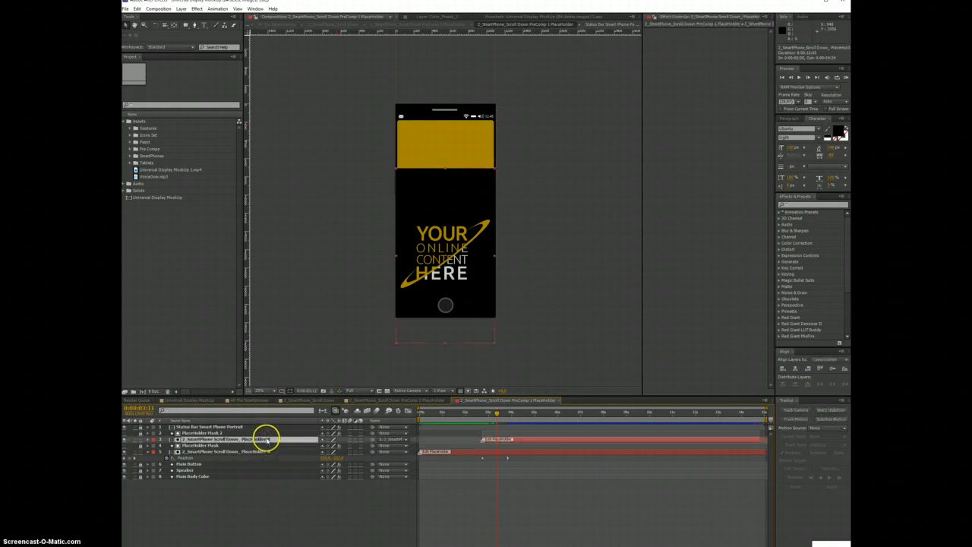
left_click(462, 452)
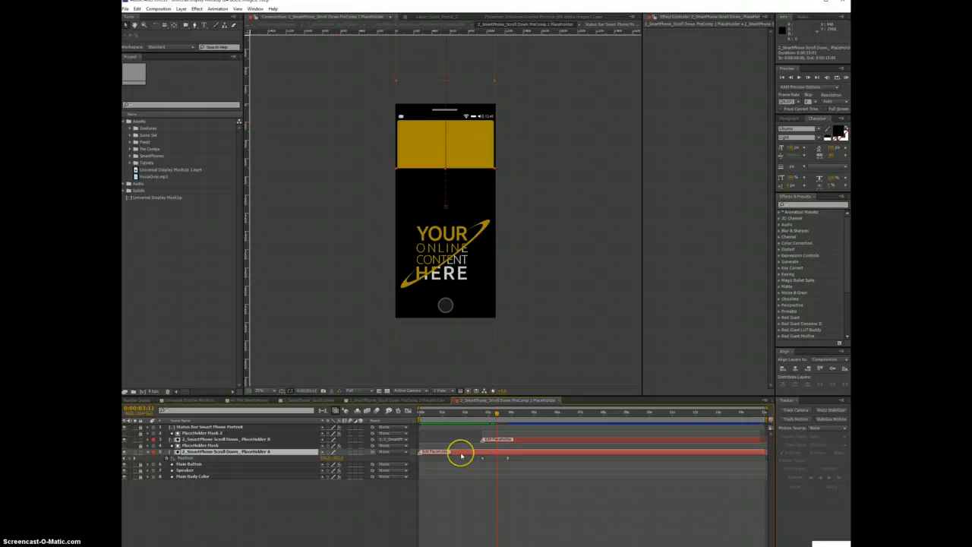
double_click(461, 452)
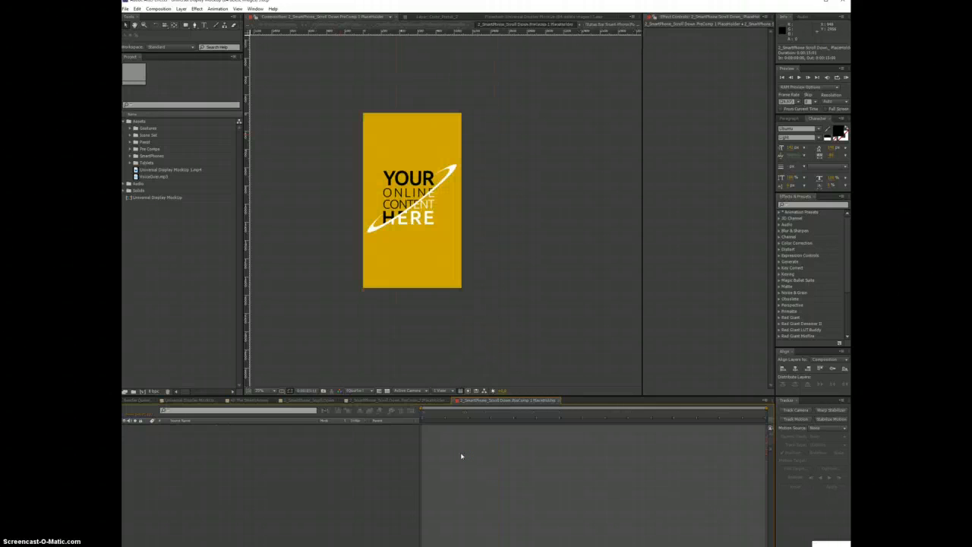
Import Kalyke Image-1 from the Test Screens folder into the project as a JPEG sequence.
right_click(165, 252)
mouse_move(246, 283)
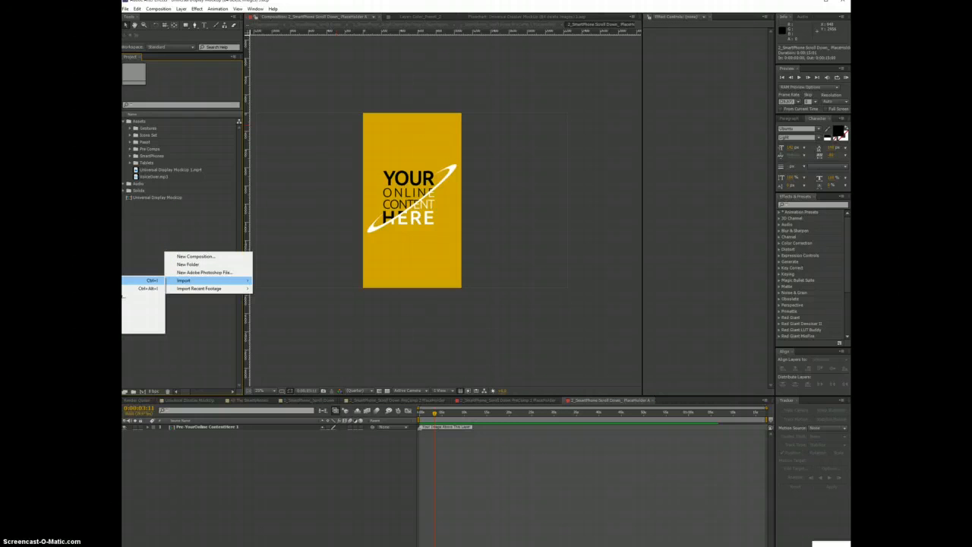
left_click(144, 280)
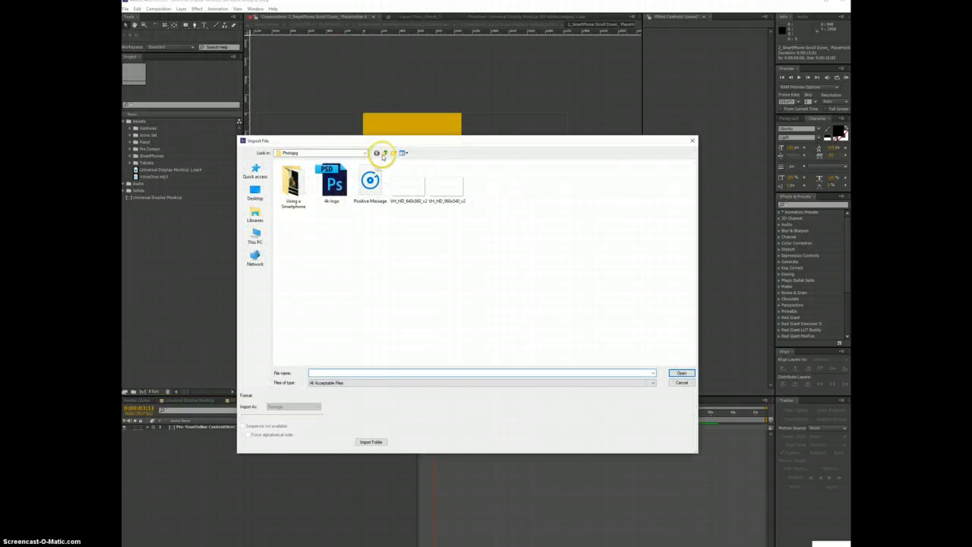
left_click(384, 153)
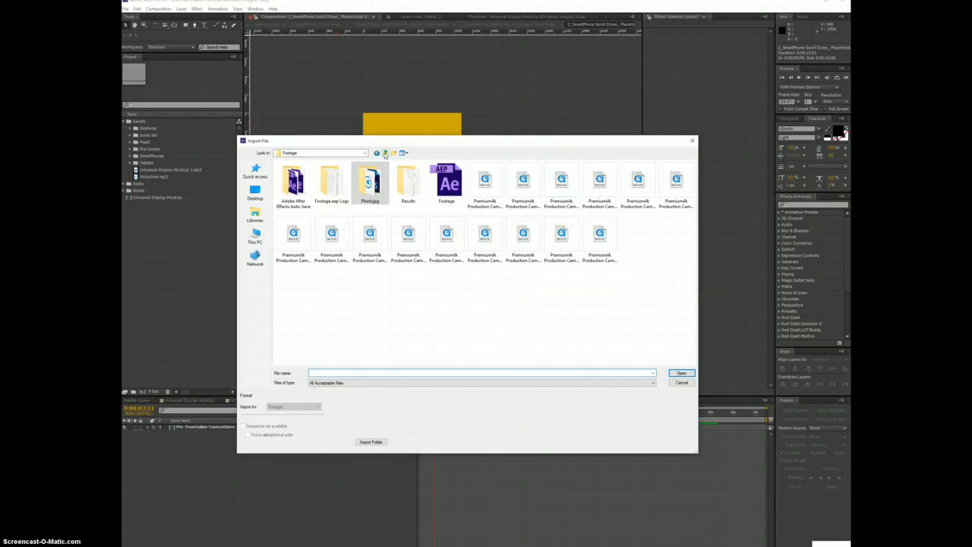
left_click(385, 153)
left_click(384, 153)
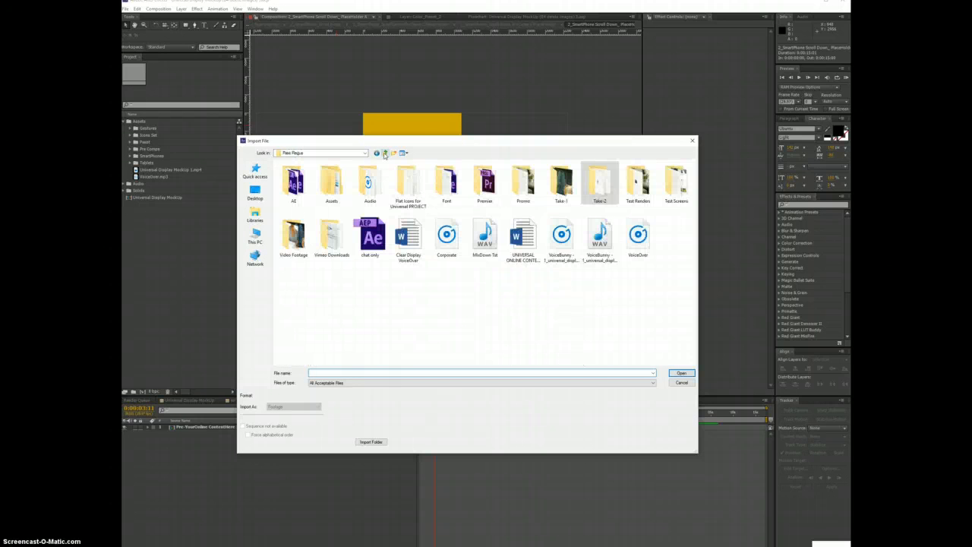
double_click(676, 188)
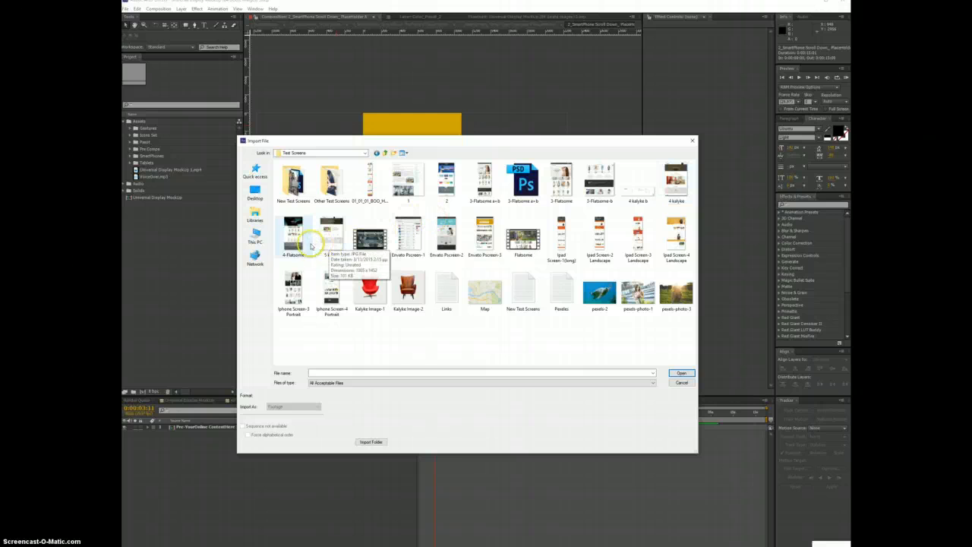
left_click(374, 300)
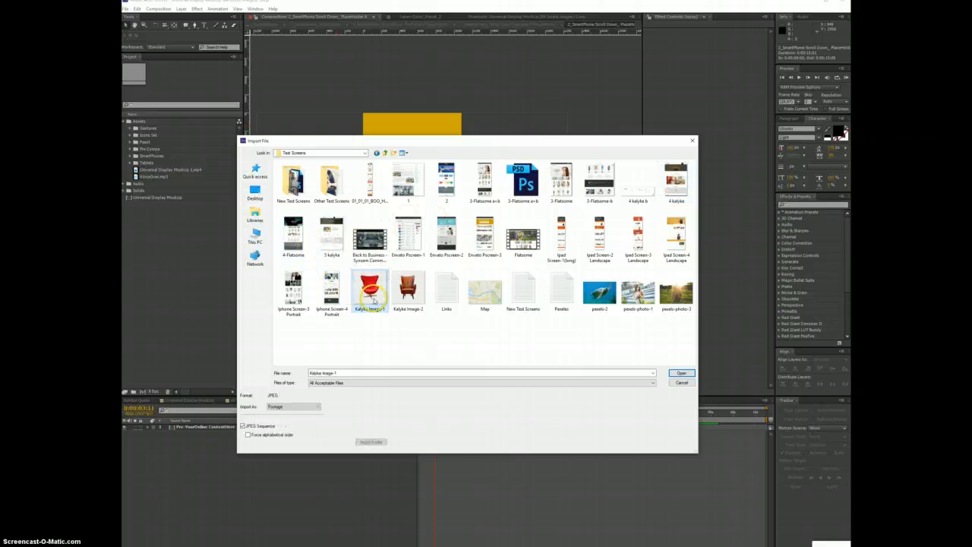
left_click(682, 373)
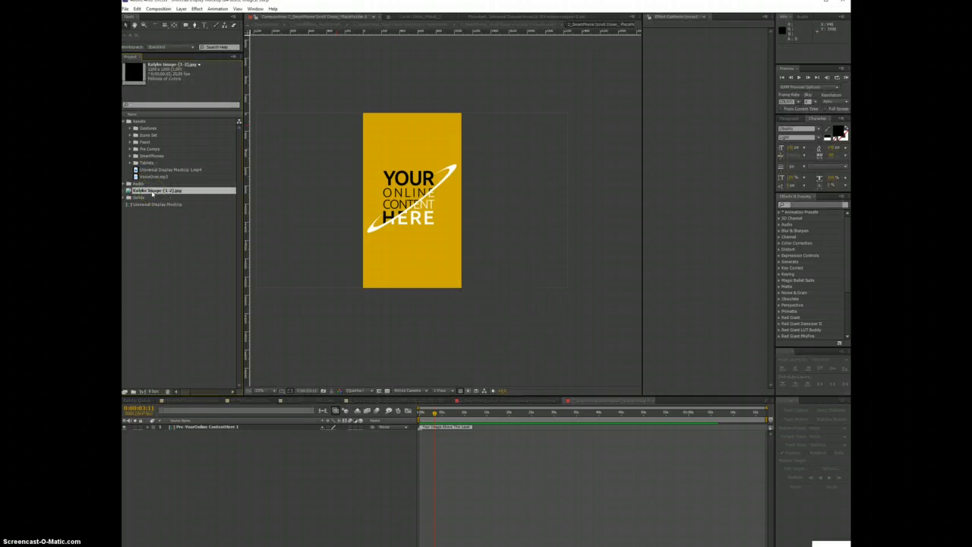
Replace the imported Kalyke sequence footage with the single file Kalyke Image-1, with the JPEG Sequence option off.
left_click_drag(156, 193, 180, 193)
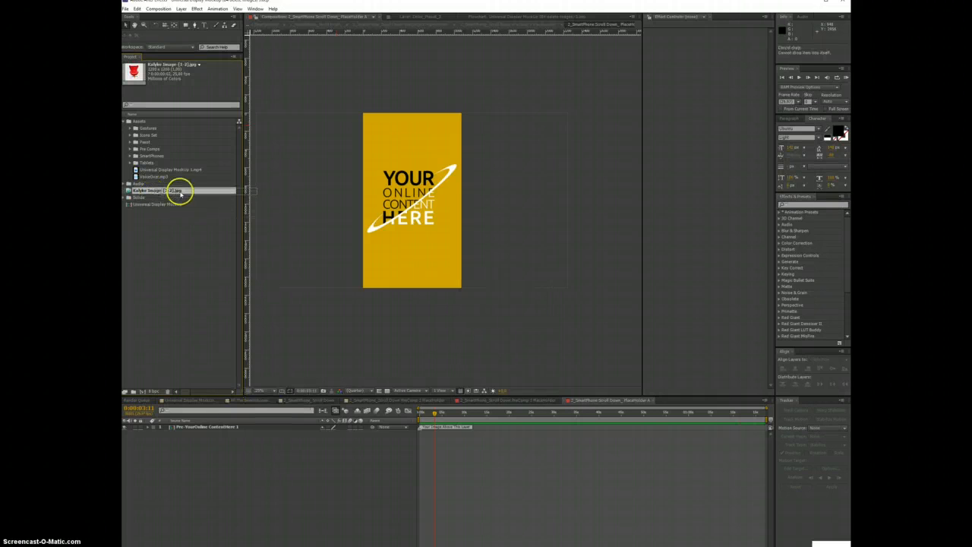
right_click(180, 194)
mouse_move(205, 247)
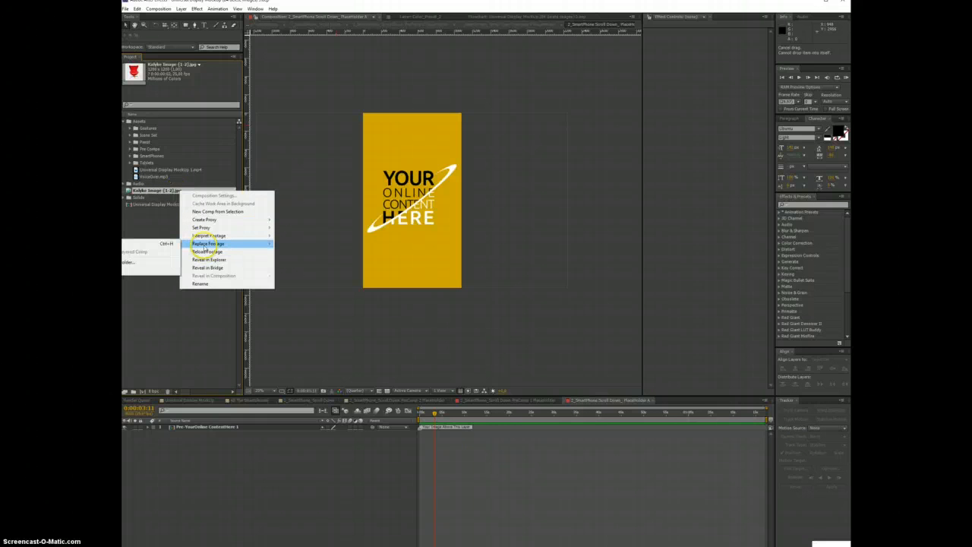
left_click(159, 243)
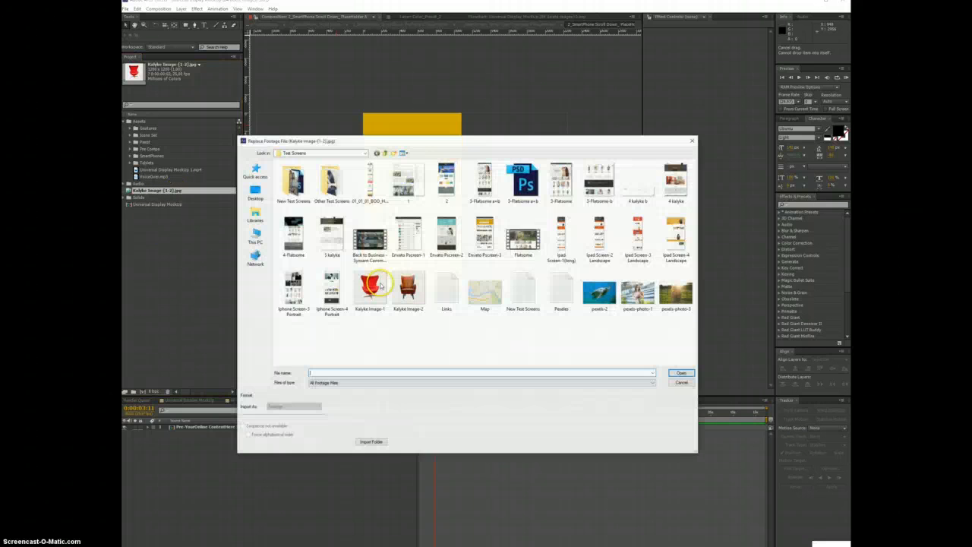
left_click(370, 288)
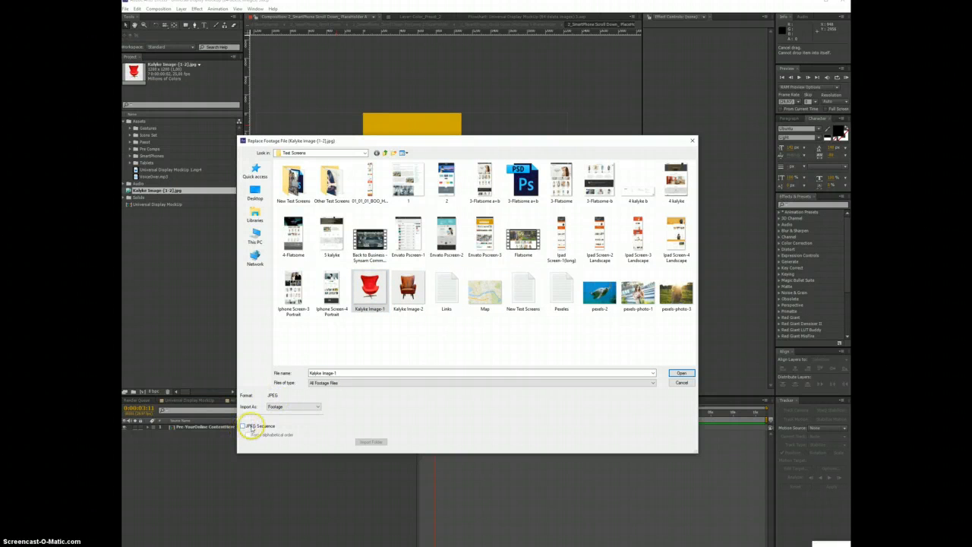
left_click(682, 374)
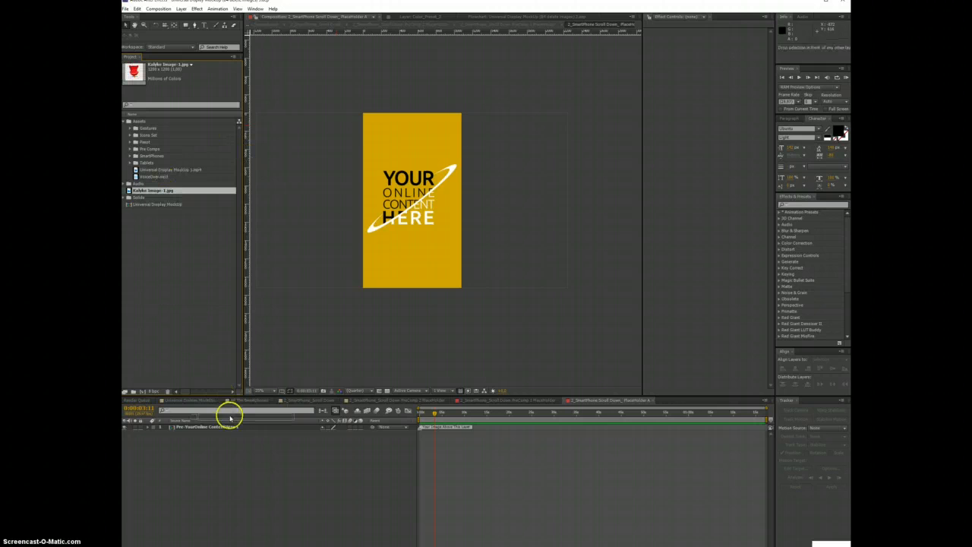
Add Kalyke Image-1.jpg above the existing layer in PlaceHolder A and scale it to about 170% to fill the frame.
left_click_drag(230, 417, 390, 456)
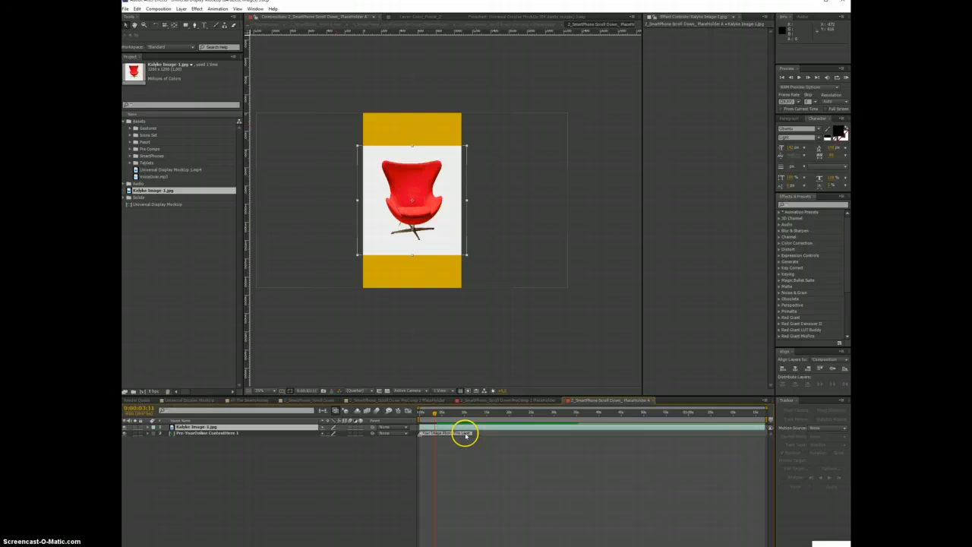
left_click_drag(468, 256, 506, 289)
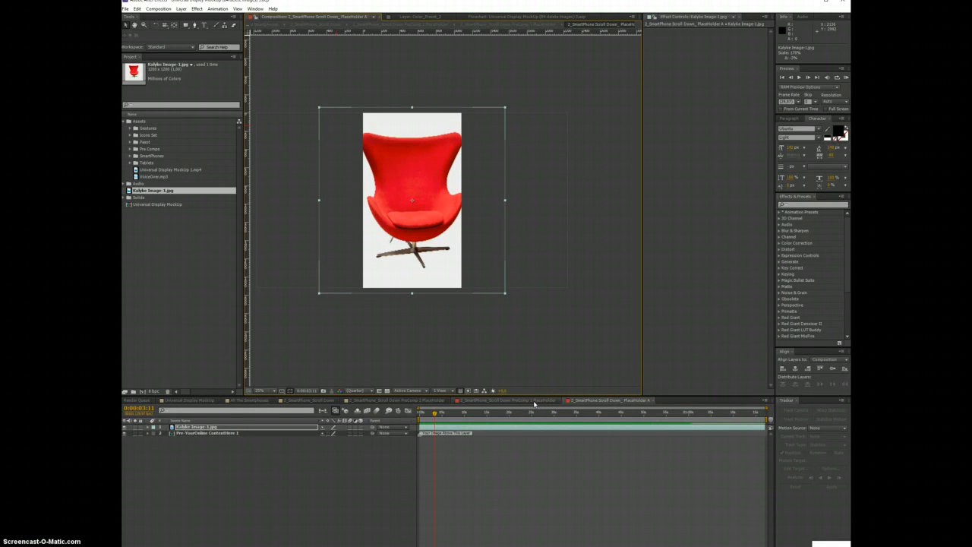
Return to the PreComp 1 PlaceHolder composition and scrub to 0:00:03:25 to check how the chair image scrolls away.
left_click(407, 401)
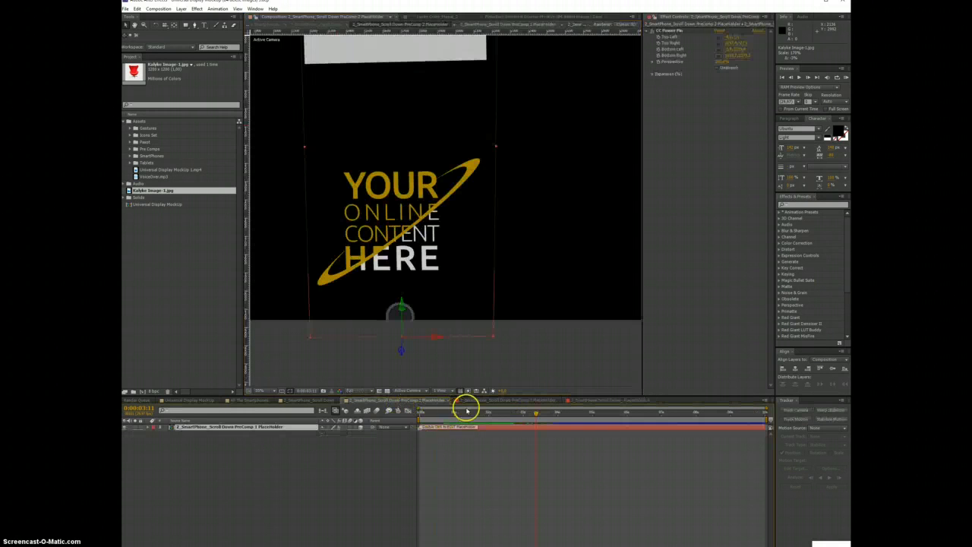
left_click(470, 401)
left_click(465, 412)
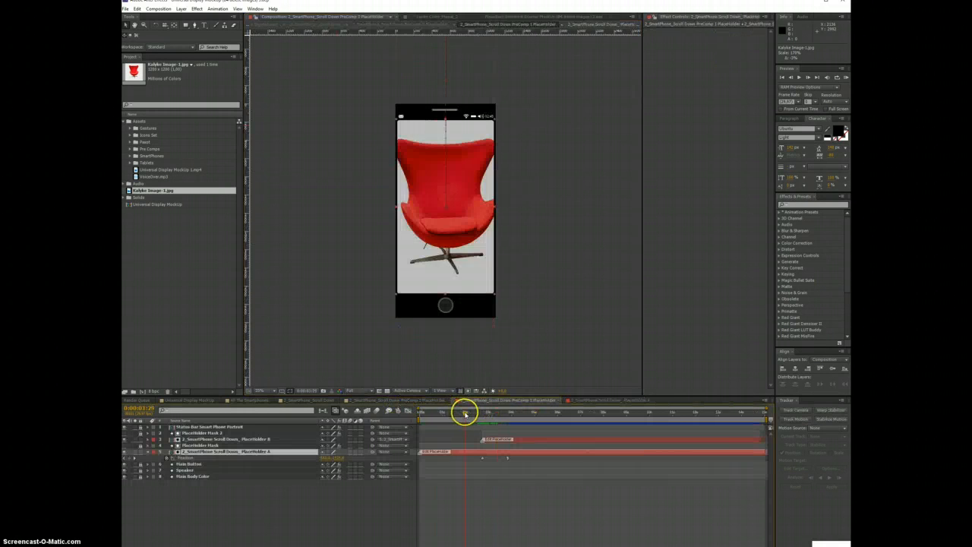
left_click_drag(470, 413, 509, 419)
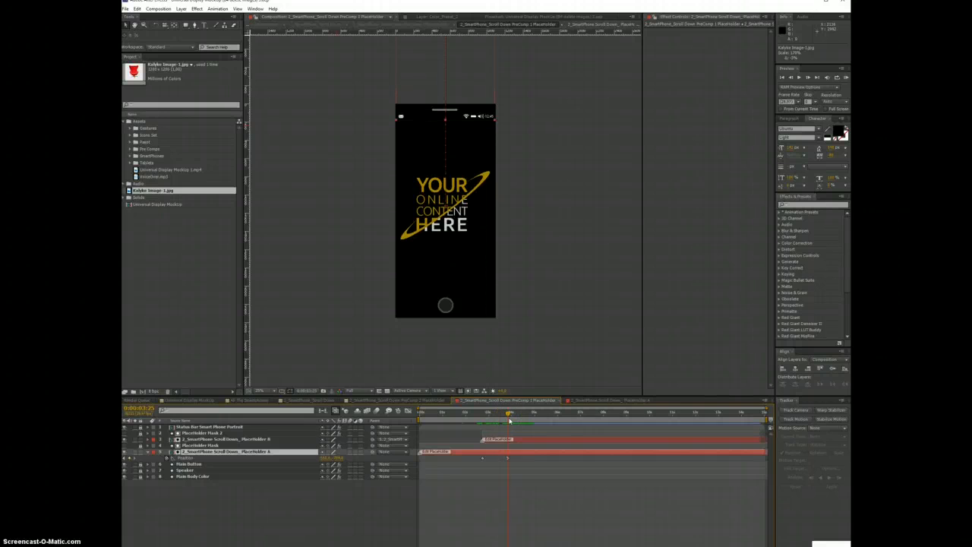
Open the PlaceHolder B composition and import pexels-photo-1 from the Test Screens folder as a single image.
double_click(500, 439)
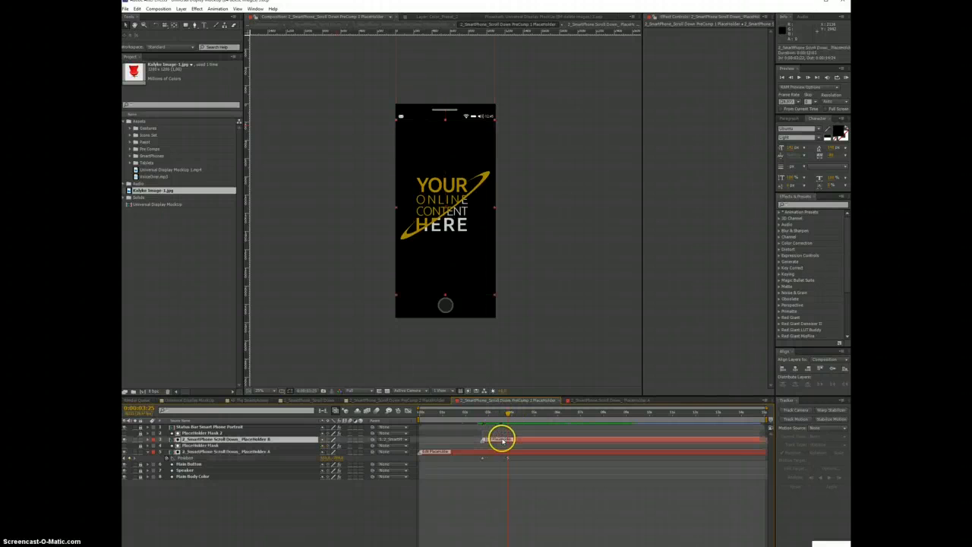
right_click(156, 291)
mouse_move(171, 319)
left_click(141, 320)
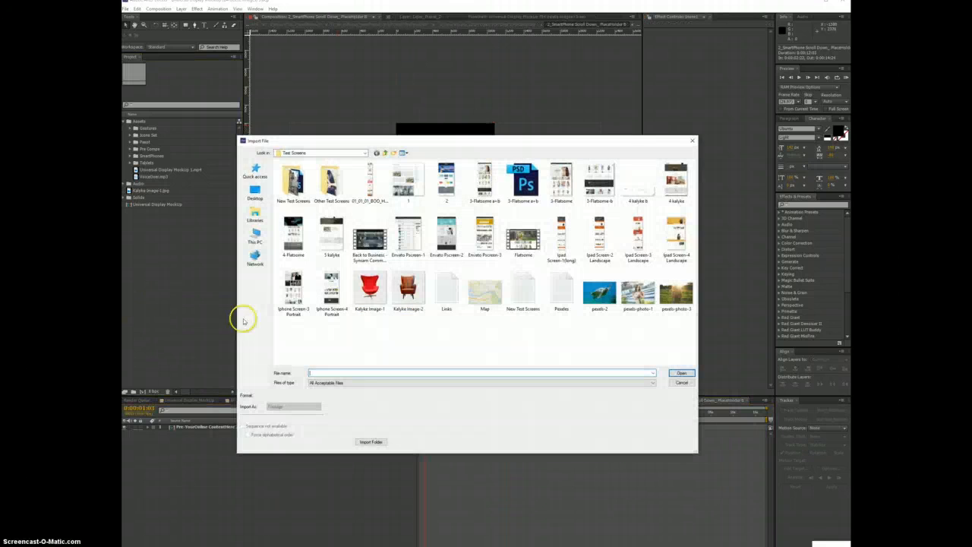
left_click(408, 287)
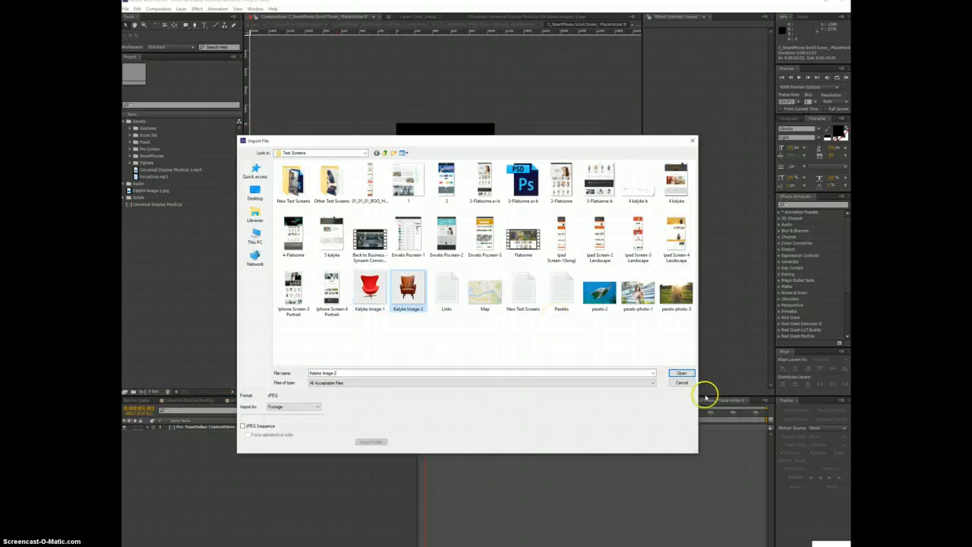
left_click(603, 290)
left_click(638, 289)
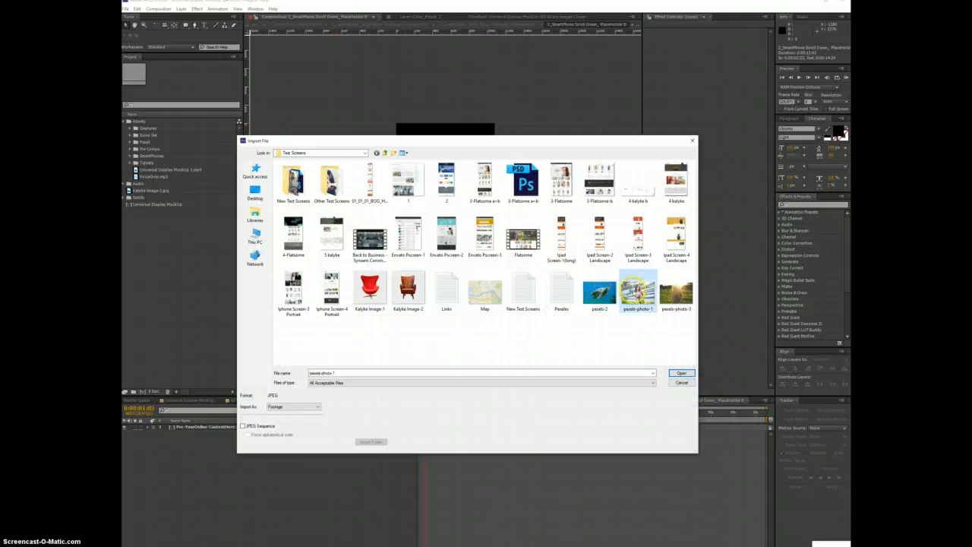
left_click(681, 374)
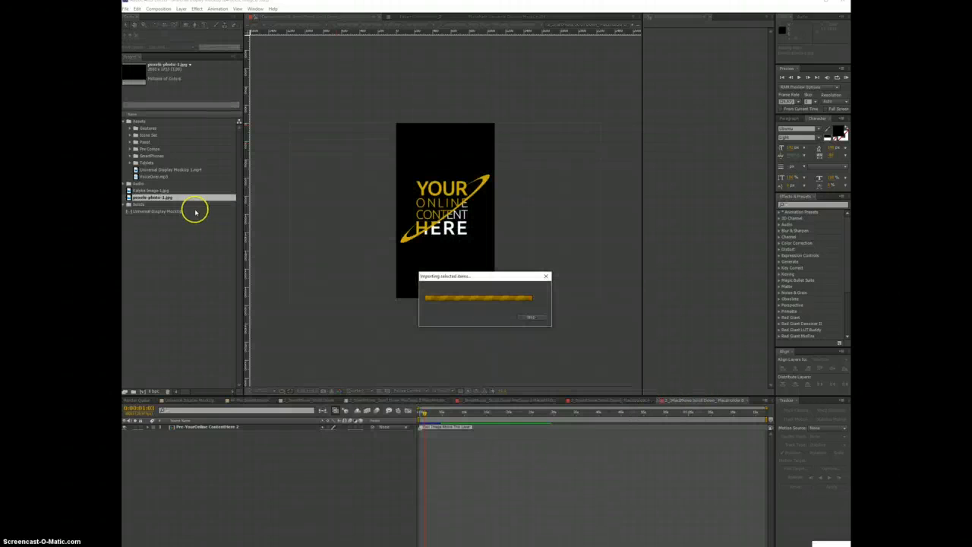
Add pexels-photo-1.jpg above the existing layer in PlaceHolder B and scale it to about 111% to fill the frame.
left_click_drag(189, 198, 261, 429)
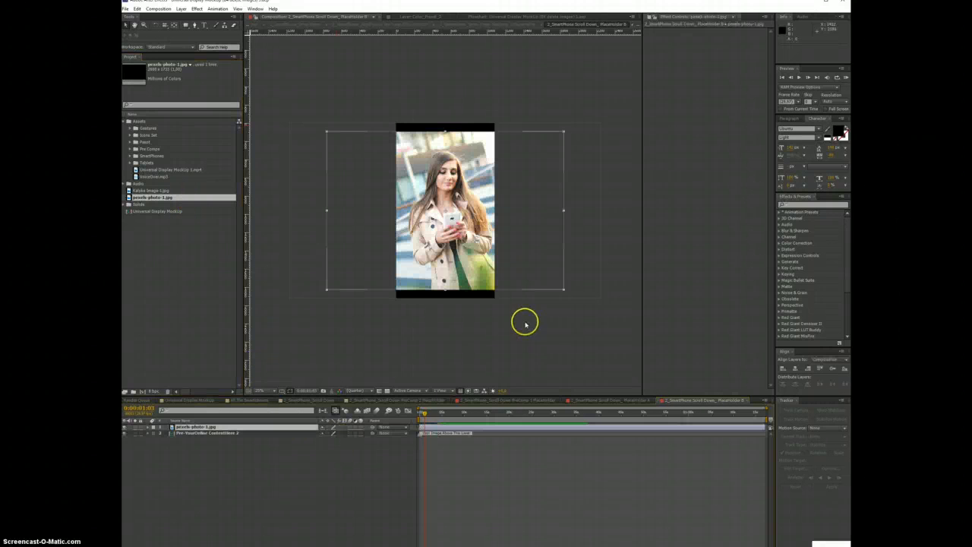
left_click_drag(565, 293, 579, 304)
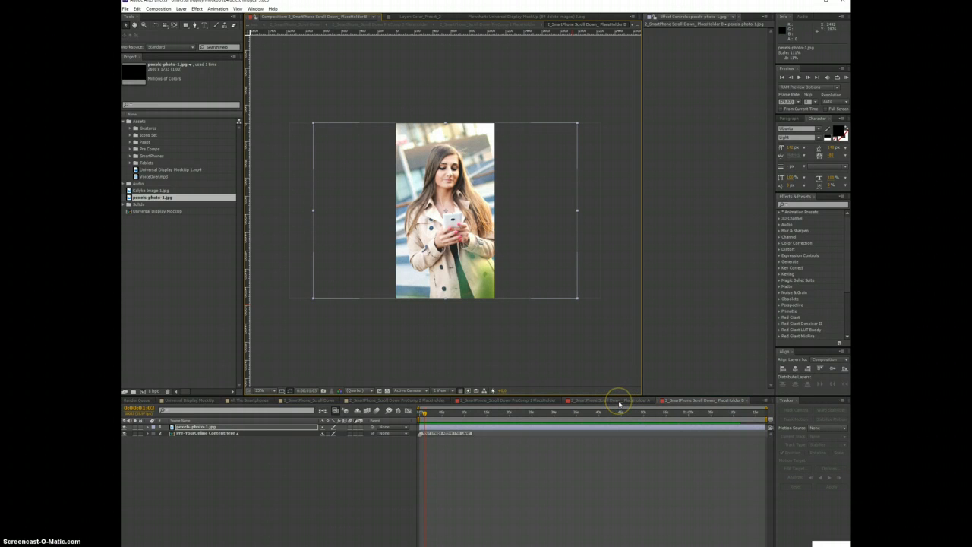
Scrub the PreComp 1 PlaceHolder composition to review the transition between the two images, and check the result in PreComp 2 PlaceHolder.
left_click(569, 401)
left_click(479, 401)
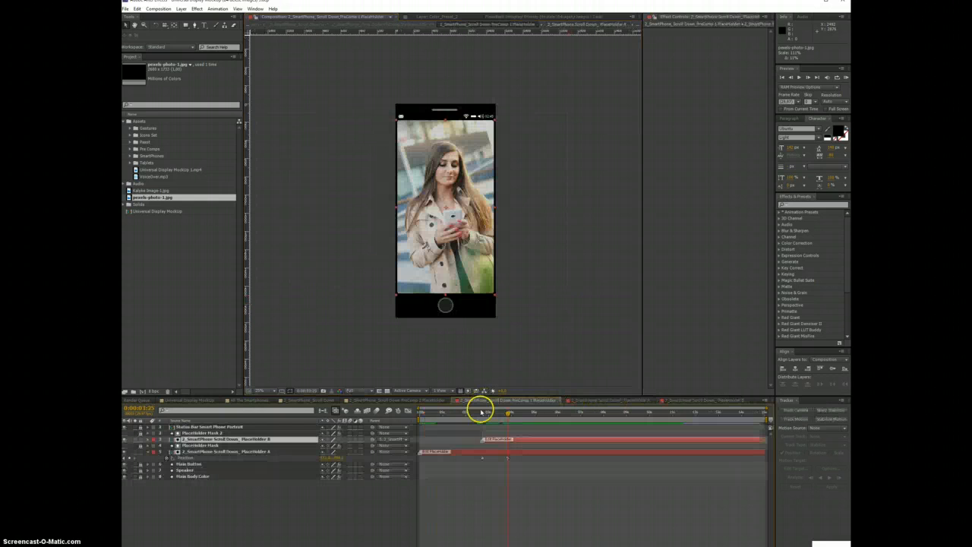
left_click_drag(480, 411, 510, 413)
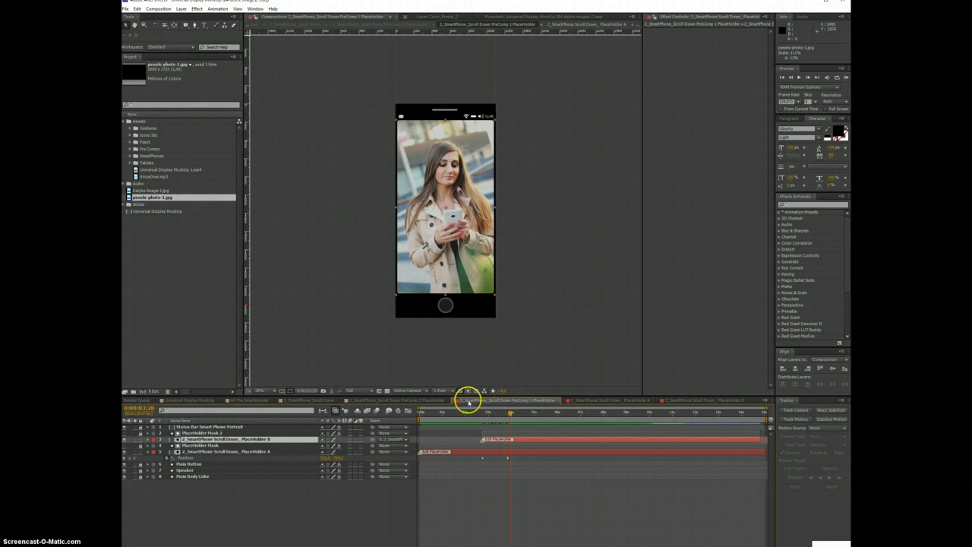
left_click(430, 400)
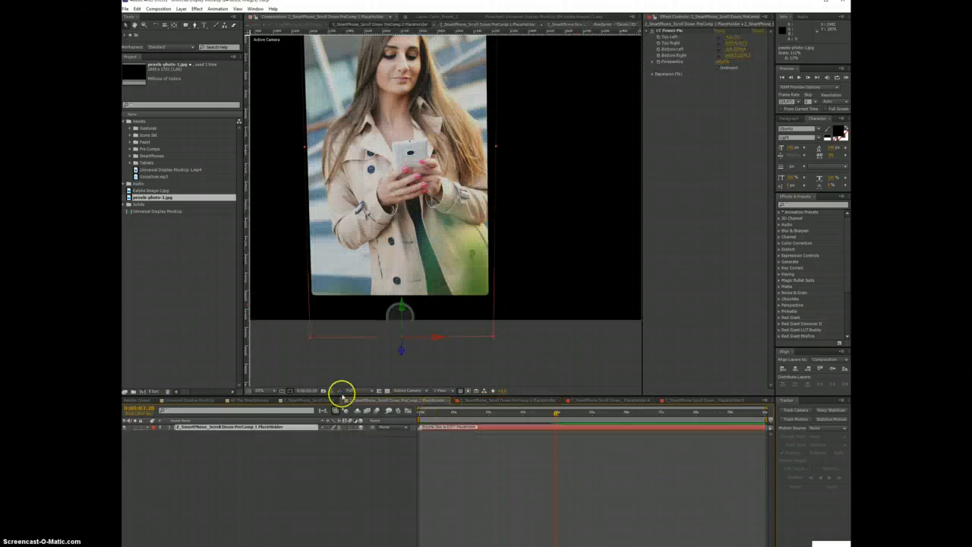
Scrub the 2_SmartPhone_Scroll Down composition from 0:00:02:16 to 0:00:03:18 to review the swipe from the chair image to the woman's photo.
left_click(307, 400)
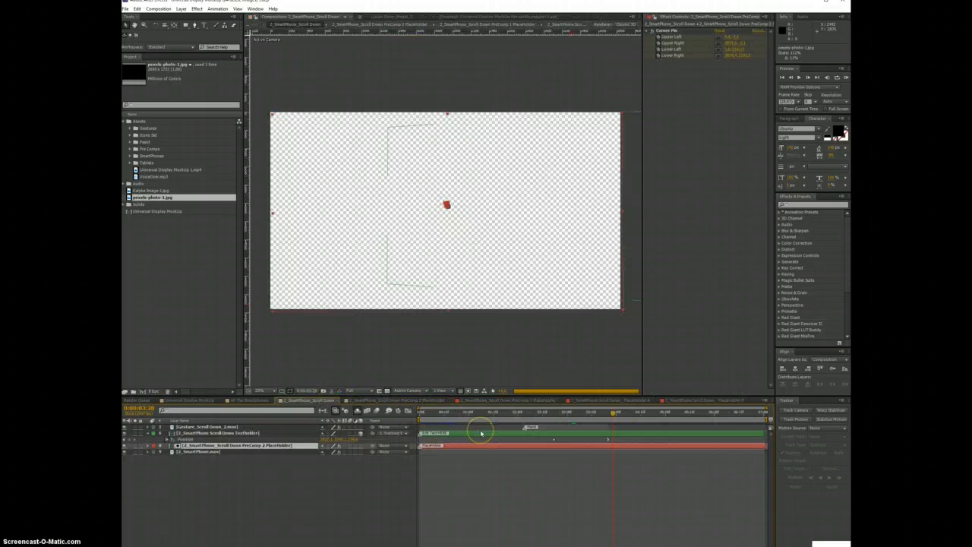
left_click(544, 414)
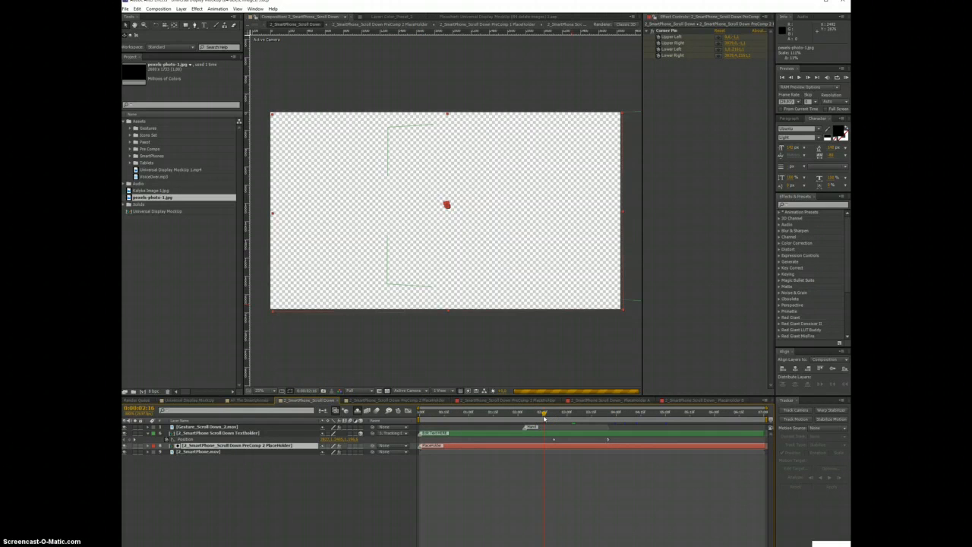
left_click(291, 404)
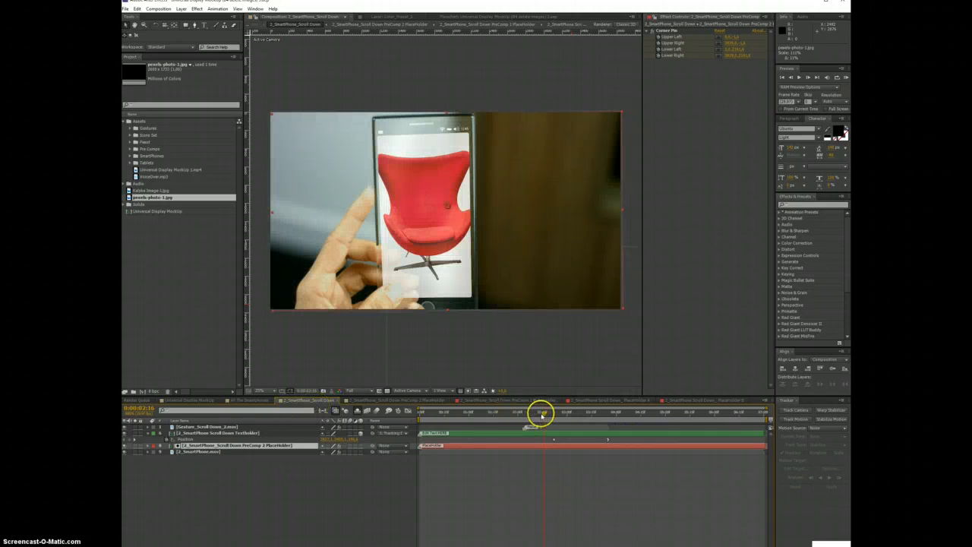
left_click_drag(539, 410, 564, 414)
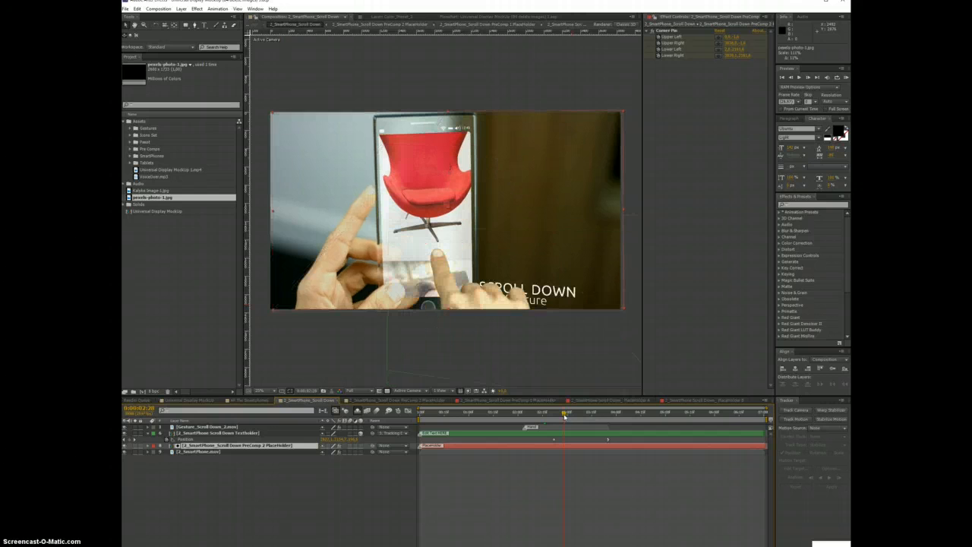
left_click(547, 426)
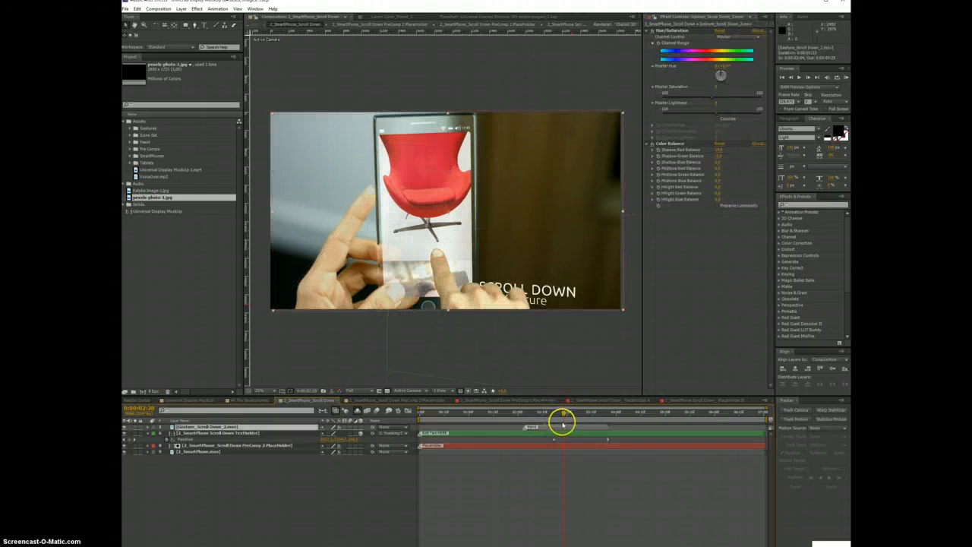
left_click(569, 414)
left_click_drag(569, 414, 582, 414)
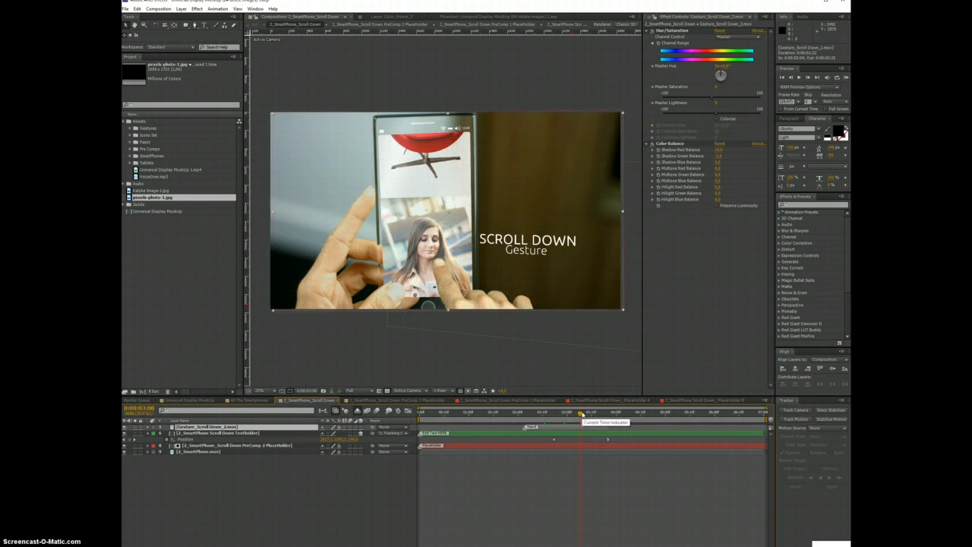
left_click(591, 413)
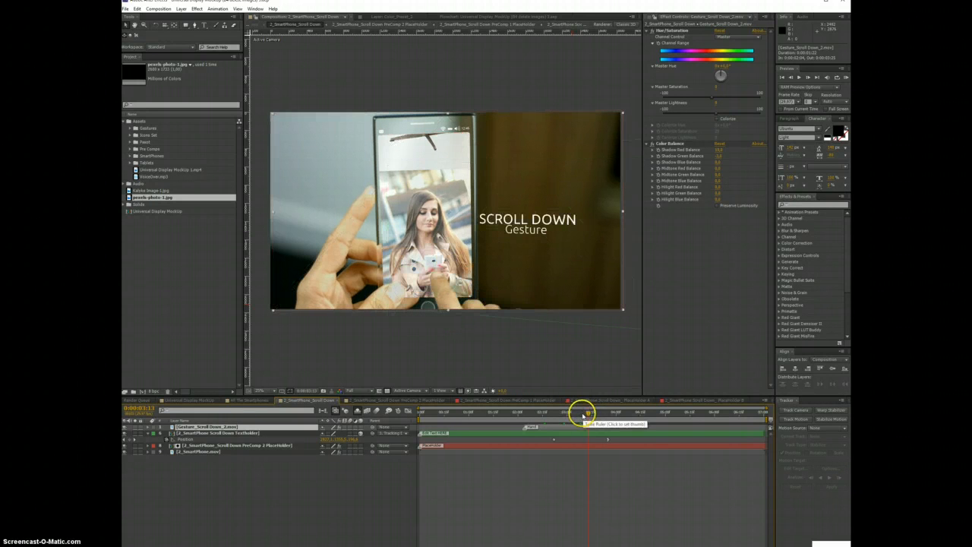
left_click(596, 414)
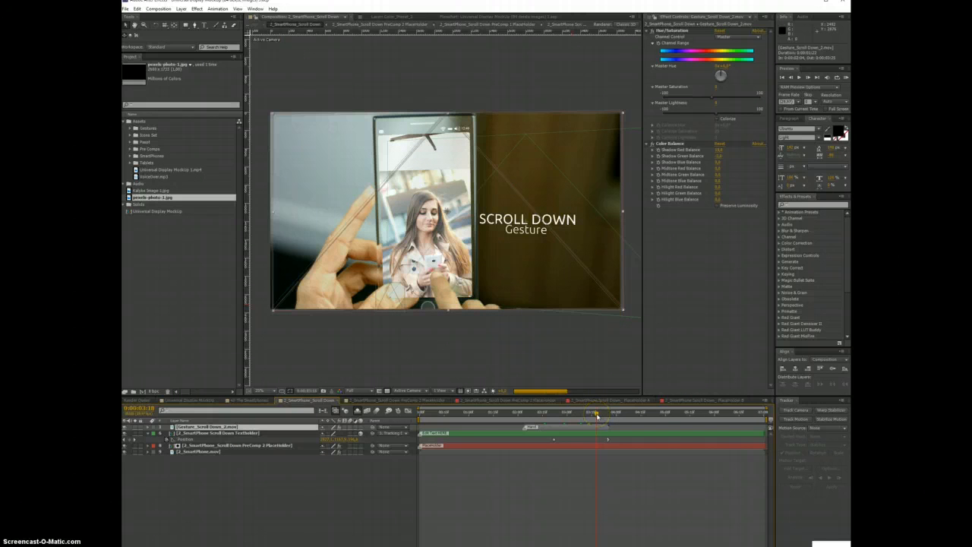
Close the open smartphone placeholder and scene compositions and return to the main Universal Display MockUp composition.
left_click(706, 399)
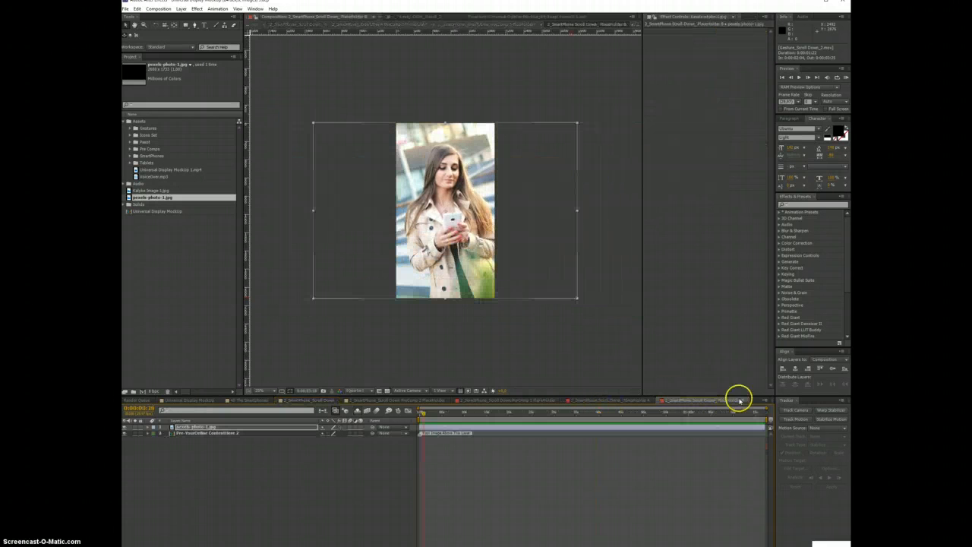
left_click(652, 400)
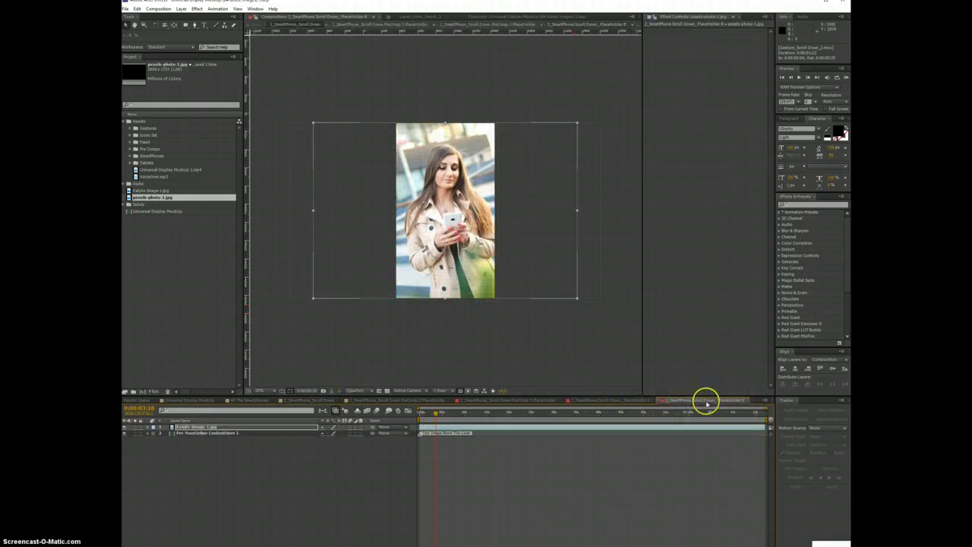
left_click(652, 400)
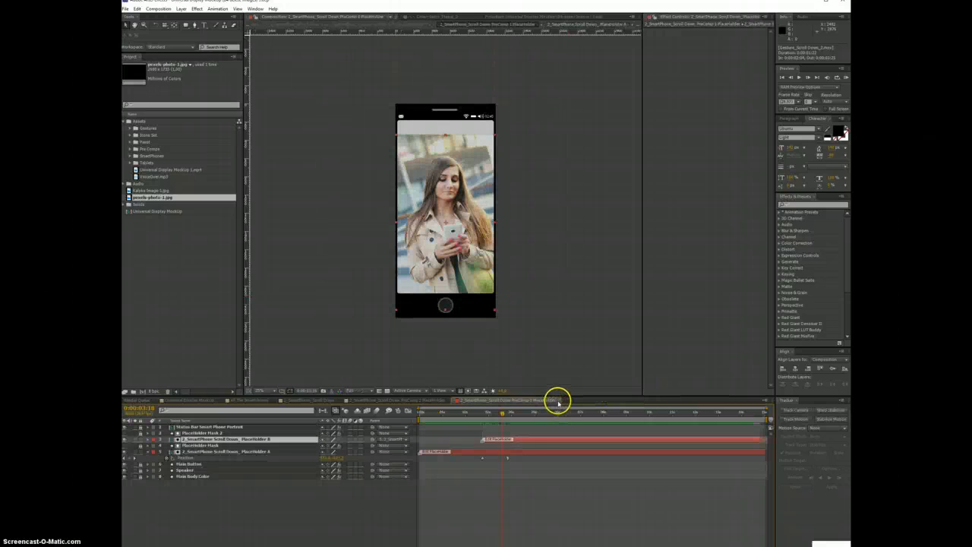
left_click(439, 401)
left_click(447, 400)
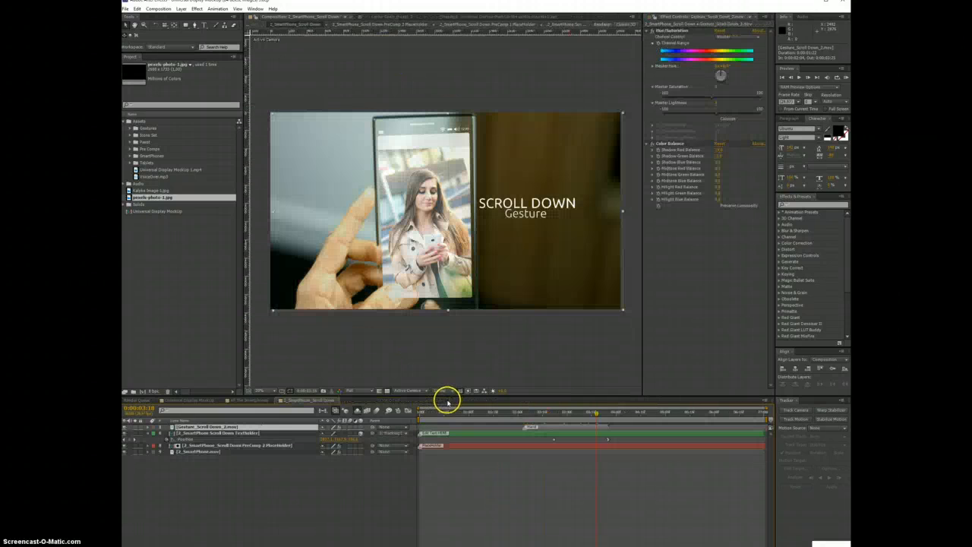
left_click(336, 400)
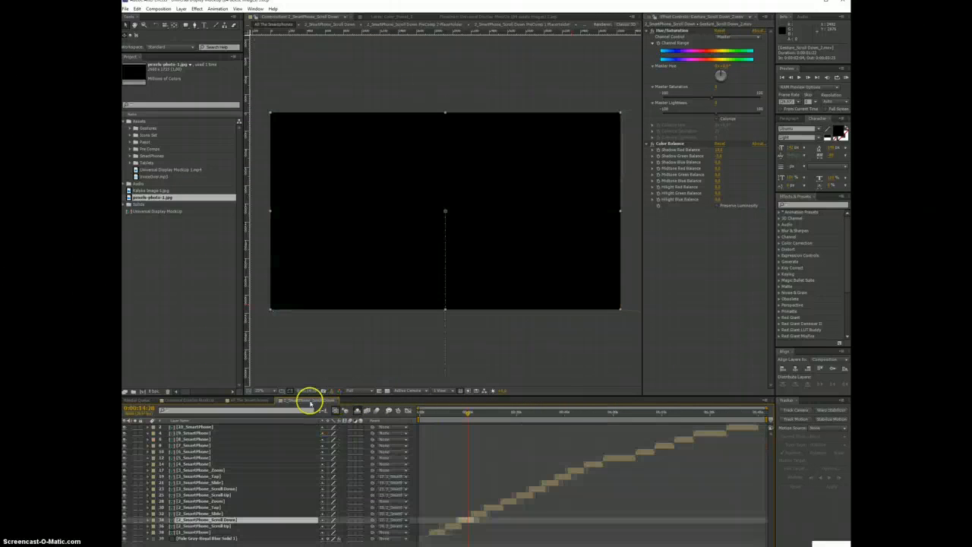
left_click(258, 401)
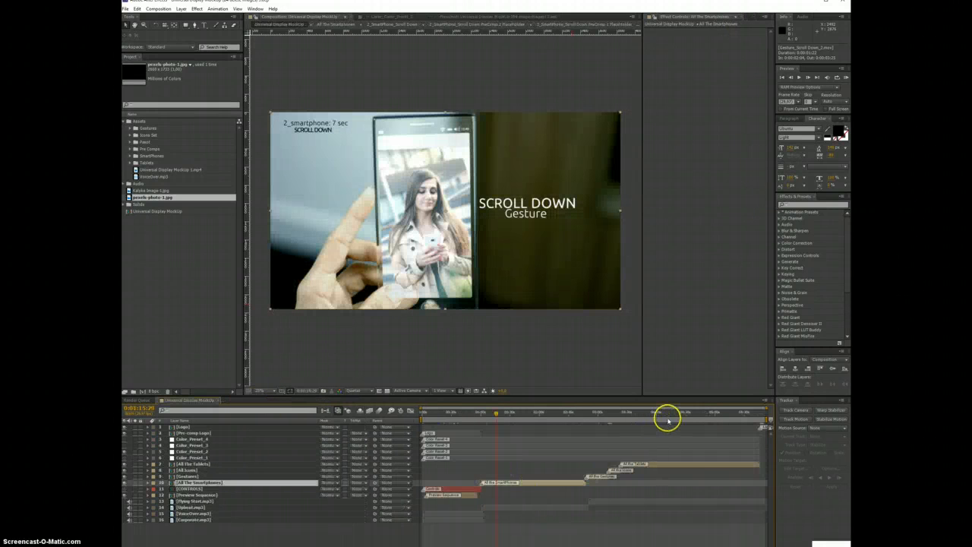
Open the All The Tablets composition from the main timeline and enlarge the timeline area to show more of its scenes.
left_click(665, 465)
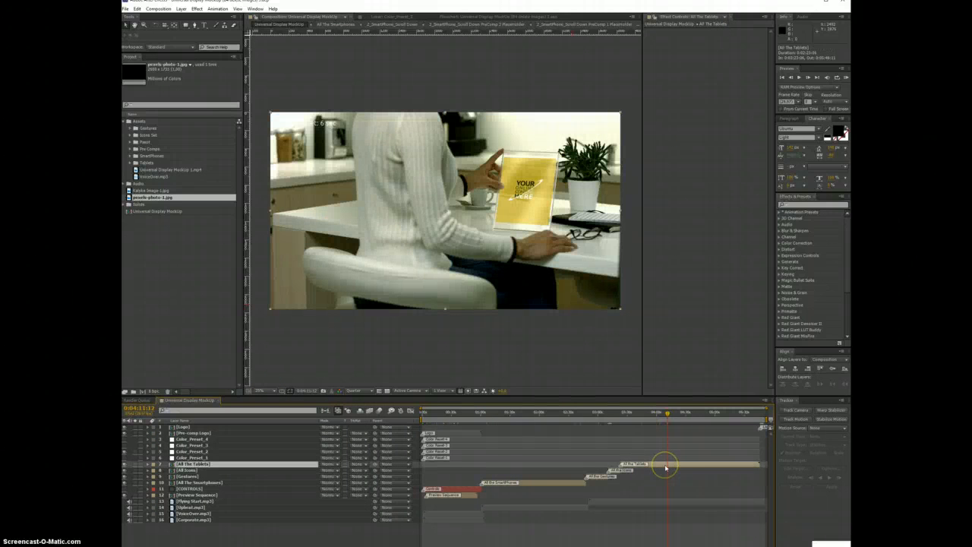
double_click(666, 465)
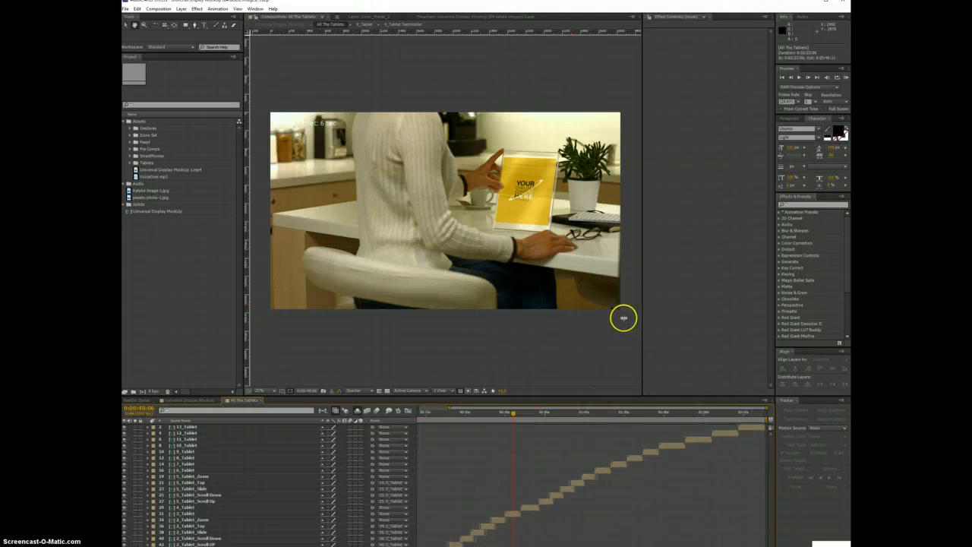
left_click_drag(455, 396, 455, 366)
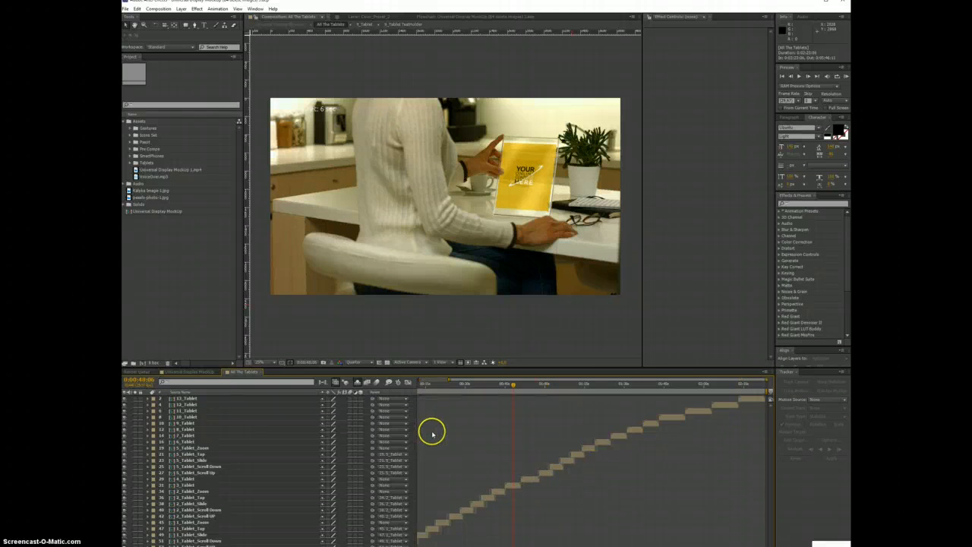
scroll(437, 433, "right", 2)
left_click(508, 486)
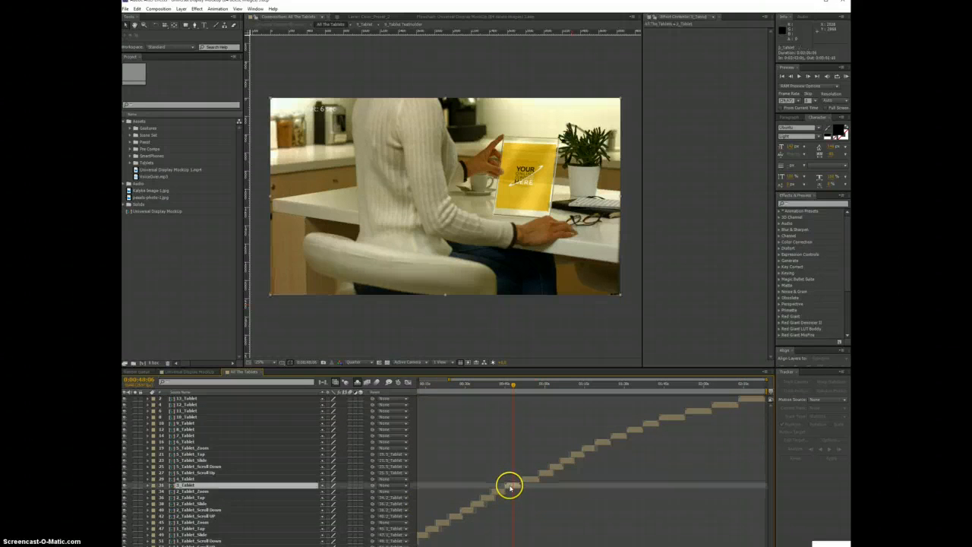
scroll(480, 472, "left", 2)
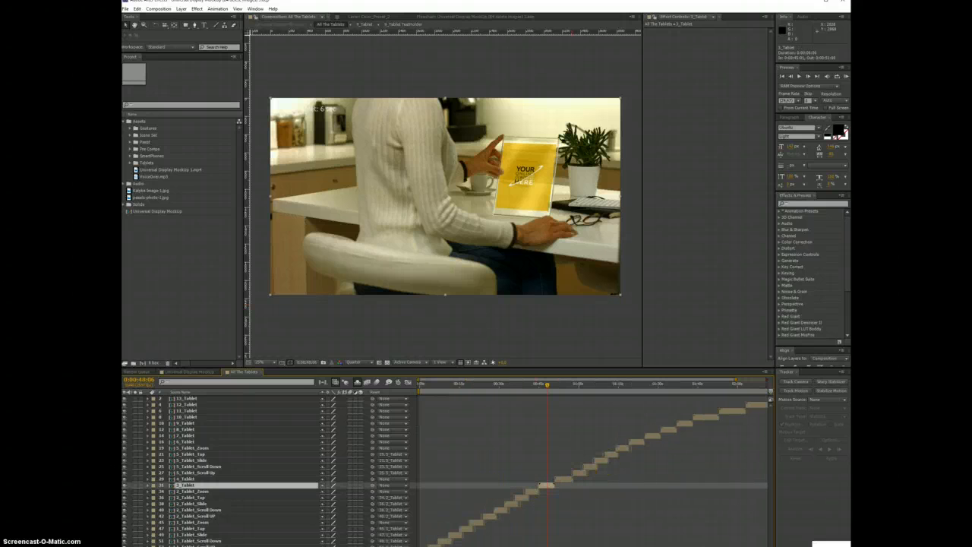
Open the 1_Tablet_Scroll UP composition and go to the moment when the finger begins its gesture, about 0:00:02:08.
left_click(430, 541)
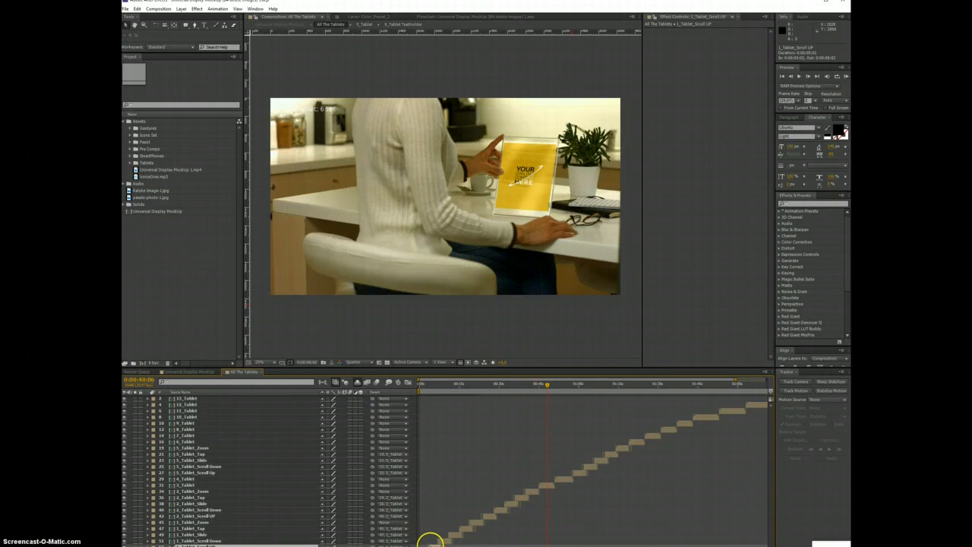
double_click(429, 541)
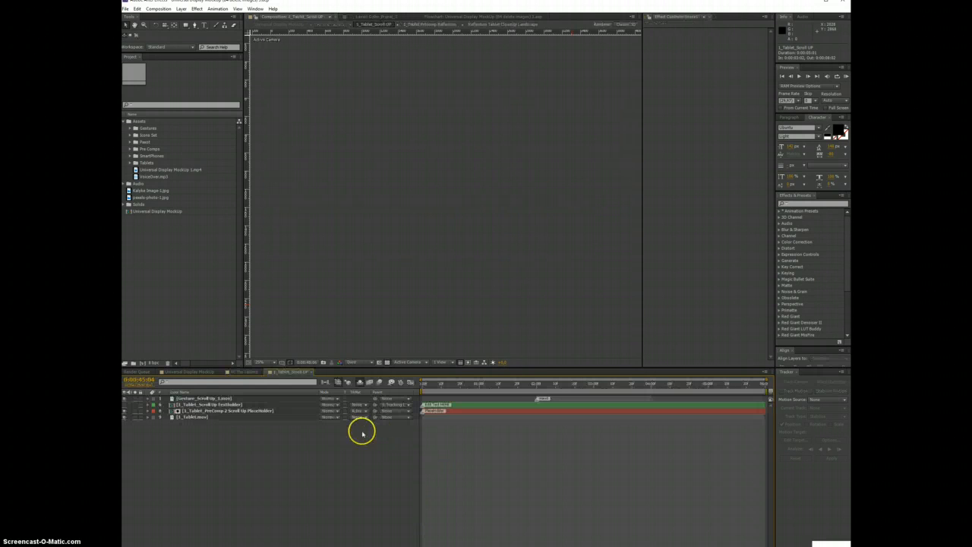
left_click(552, 387)
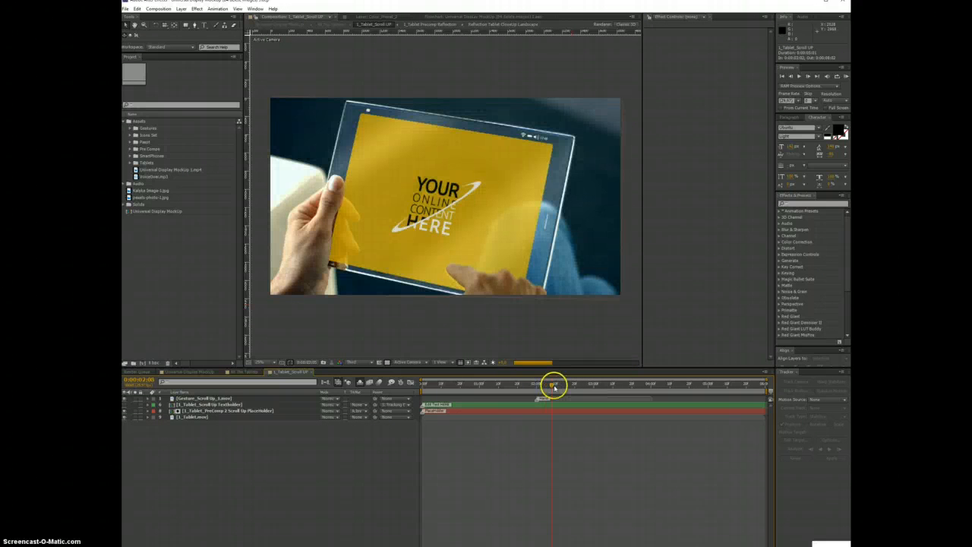
Make the 1_Tablet_Scroll Up TextHolder layer visible and move its Optional Text above the tablet's upper-right corner.
left_click(481, 406)
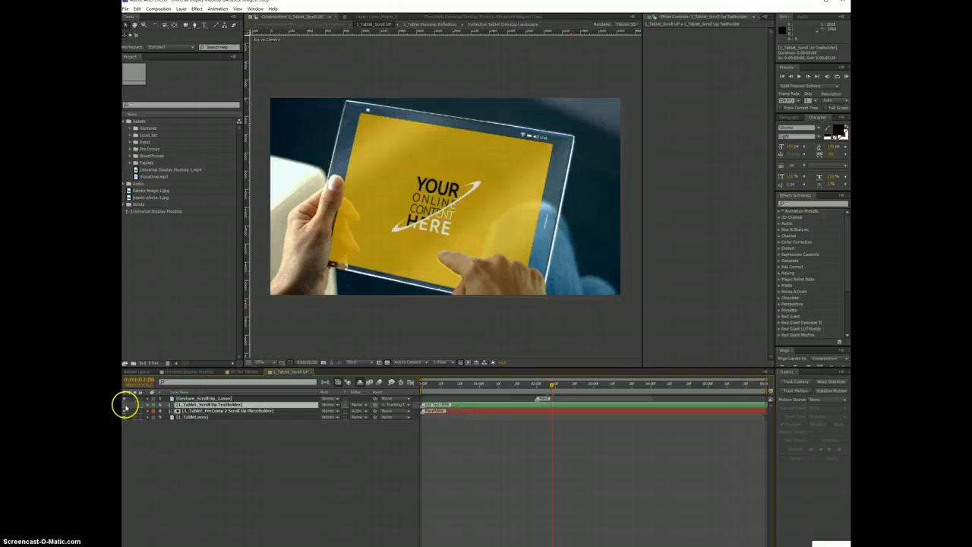
left_click(125, 404)
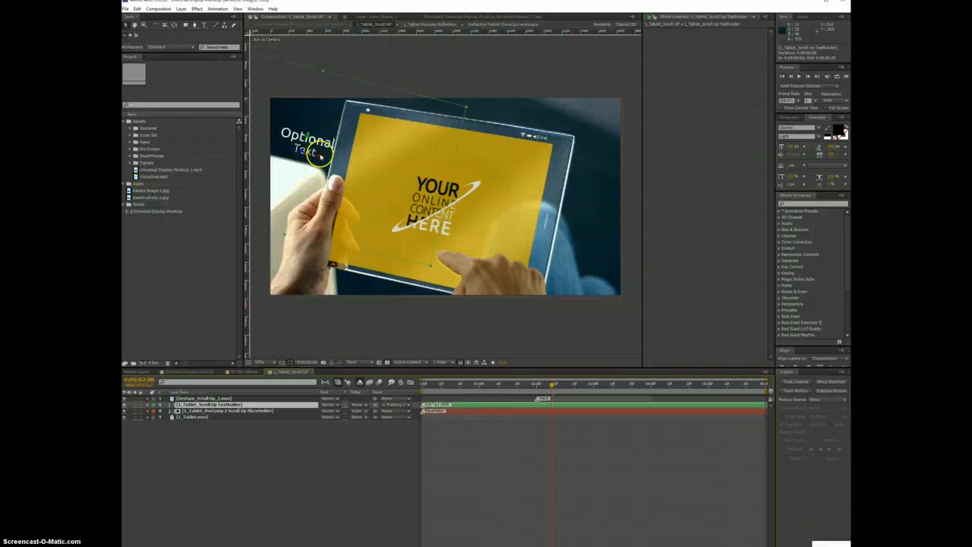
left_click_drag(319, 157, 568, 112)
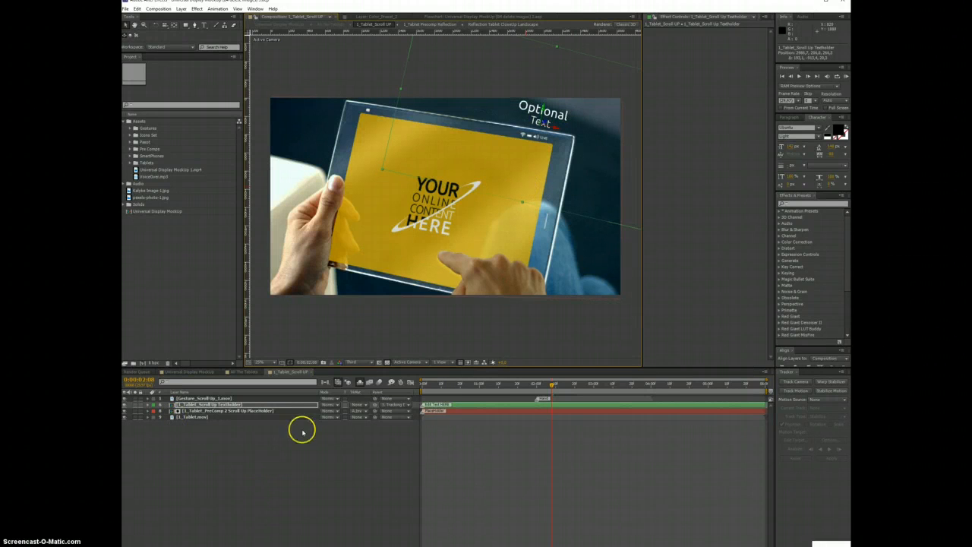
Adjust the text holder's Z rotation slightly and check the scroll at 0:00:02:25 and 0:00:03:02.
key("r")
left_click_drag(328, 428, 329, 432)
left_click(583, 384)
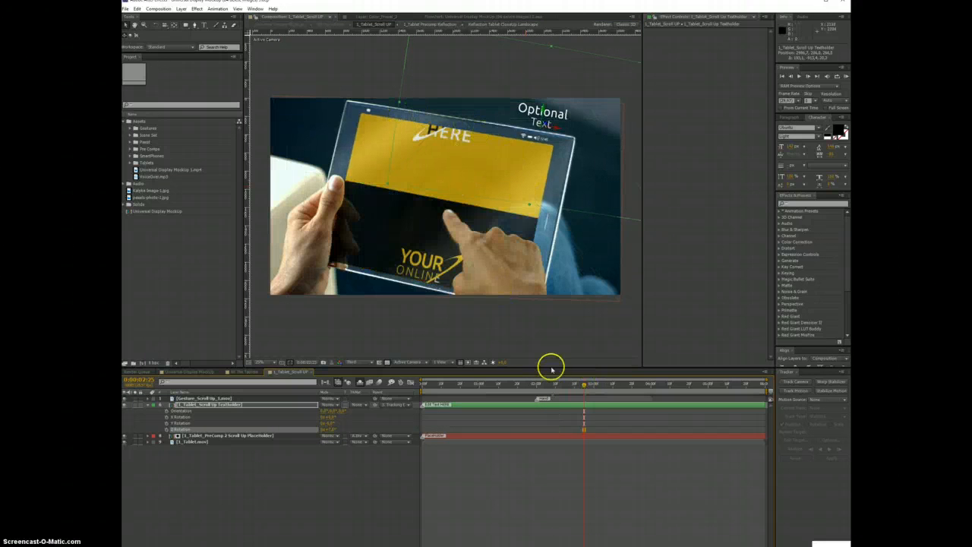
left_click(597, 385)
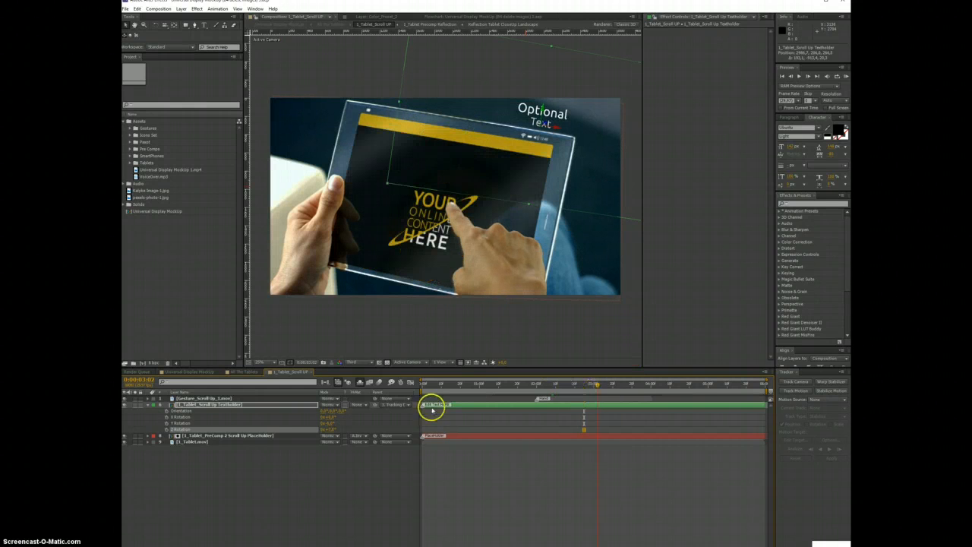
left_click(150, 408)
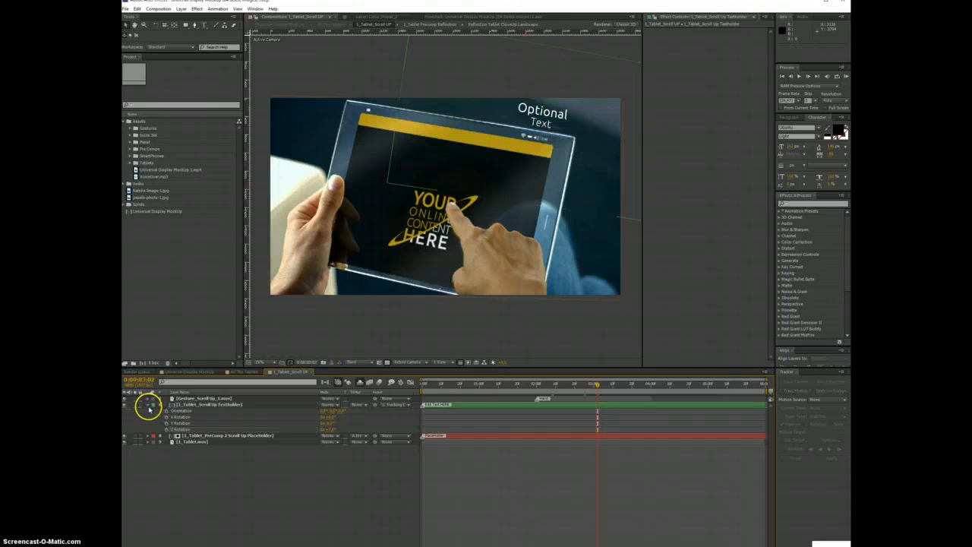
left_click(147, 405)
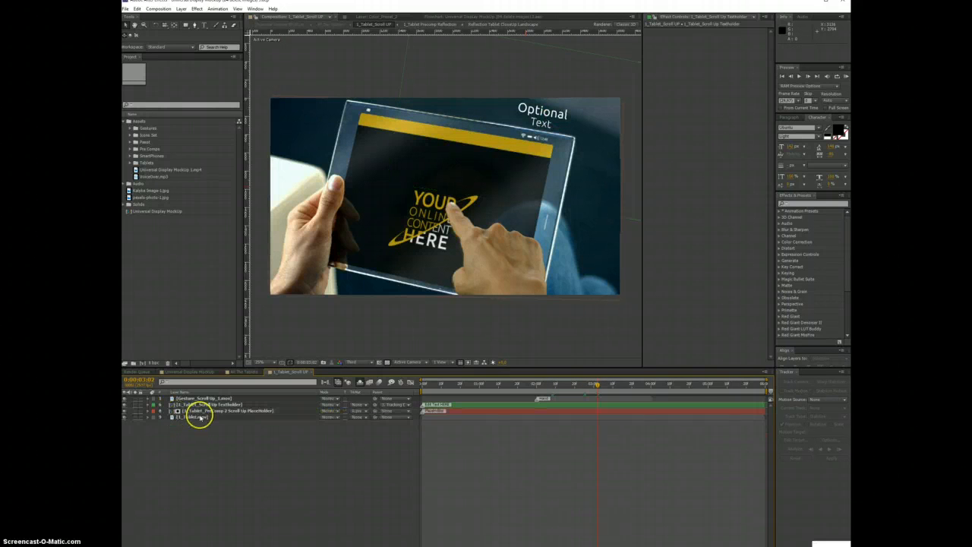
Open the tablet scene's nested Scroll Up placeholder compositions down to PlaceHolder A.
left_click(466, 410)
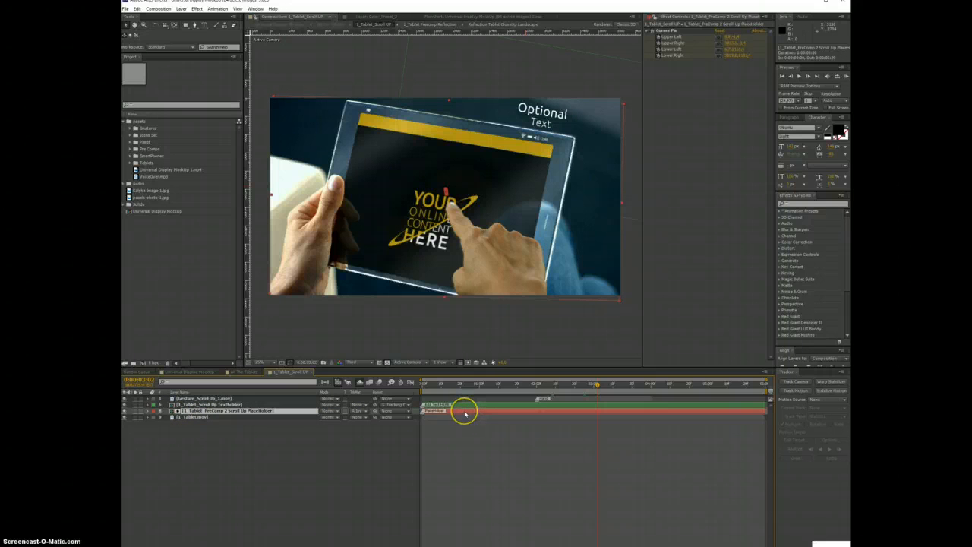
double_click(466, 414)
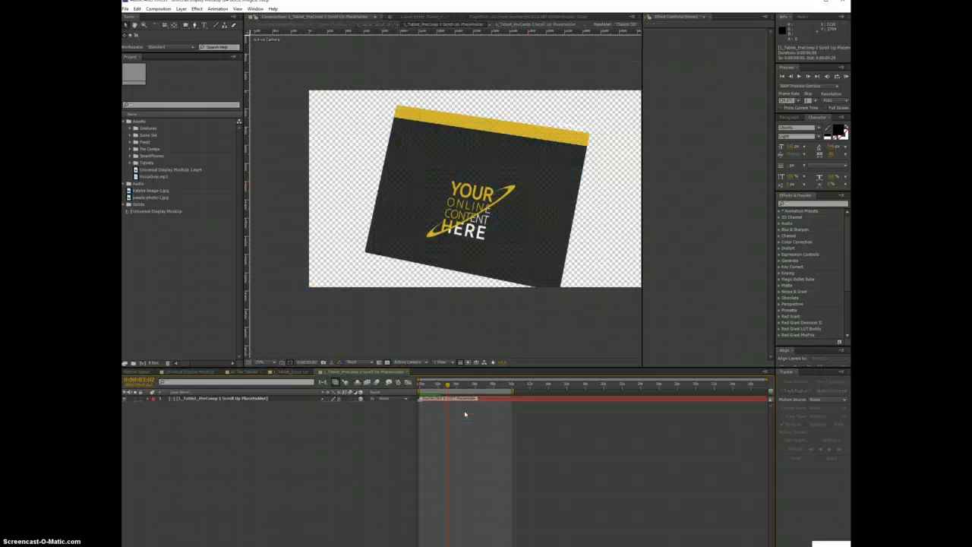
left_click(459, 400)
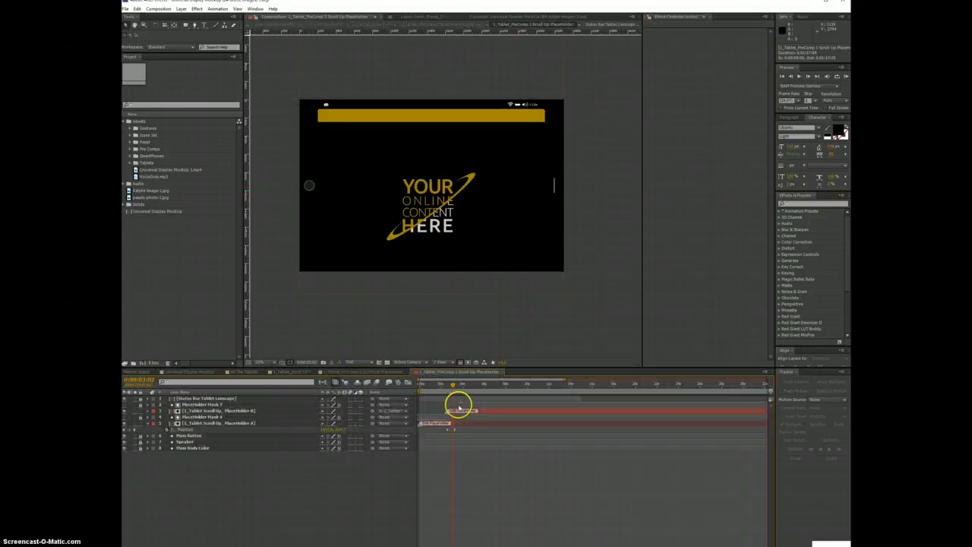
double_click(438, 421)
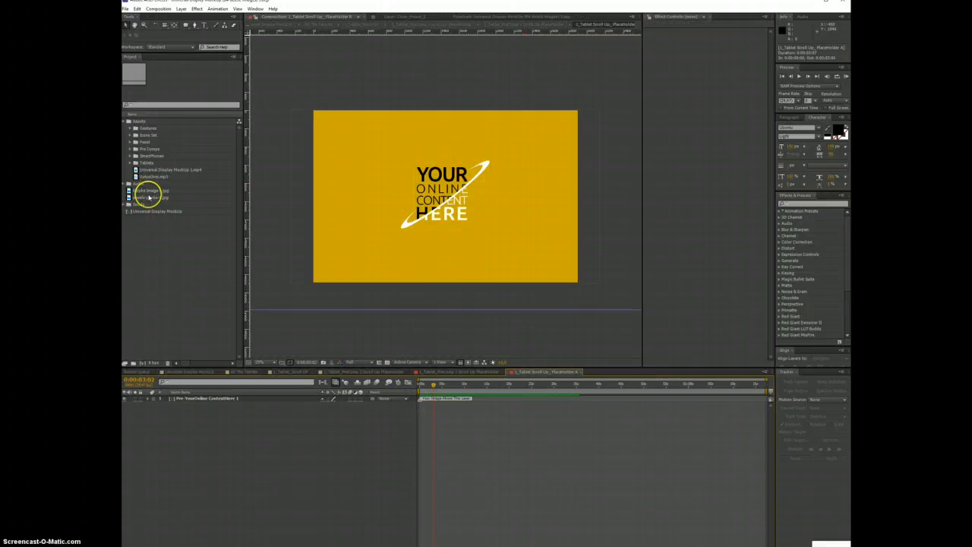
Place Kolyke Image-1.jpg above the content layer in PlaceHolder A, then scale and reposition it to fill the frame with the chair in view.
left_click(144, 191)
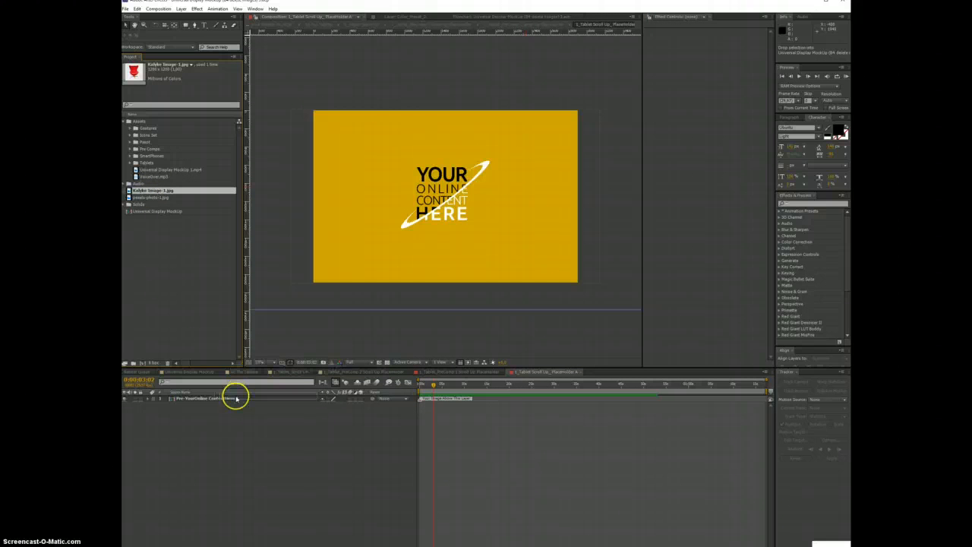
key("ctrl+slash")
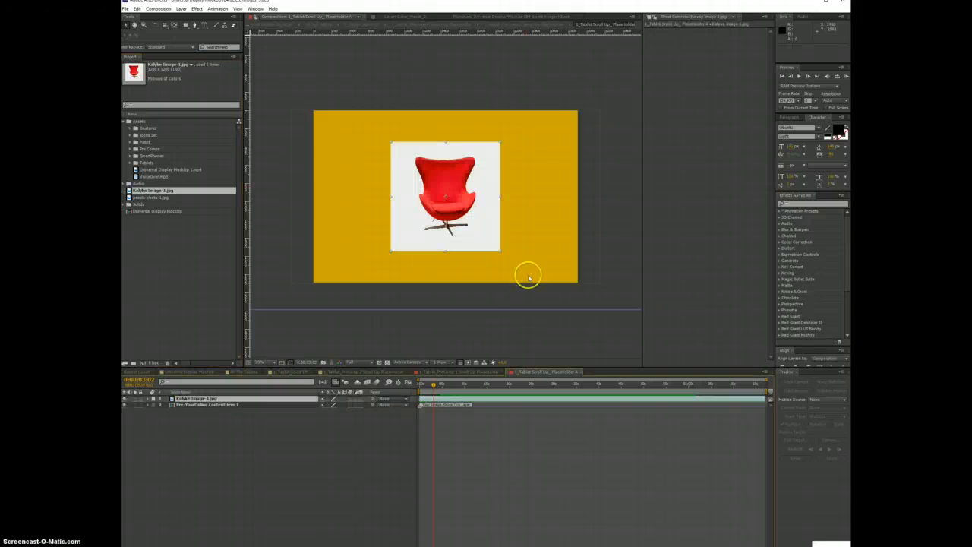
key("ctrl+alt+shift+h")
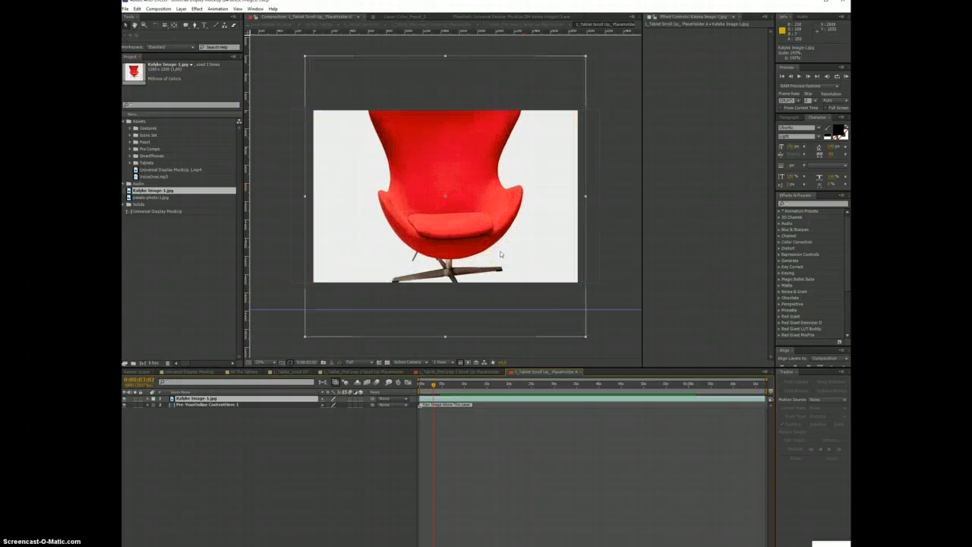
left_click_drag(501, 253, 553, 323)
left_click_drag(464, 197, 464, 230)
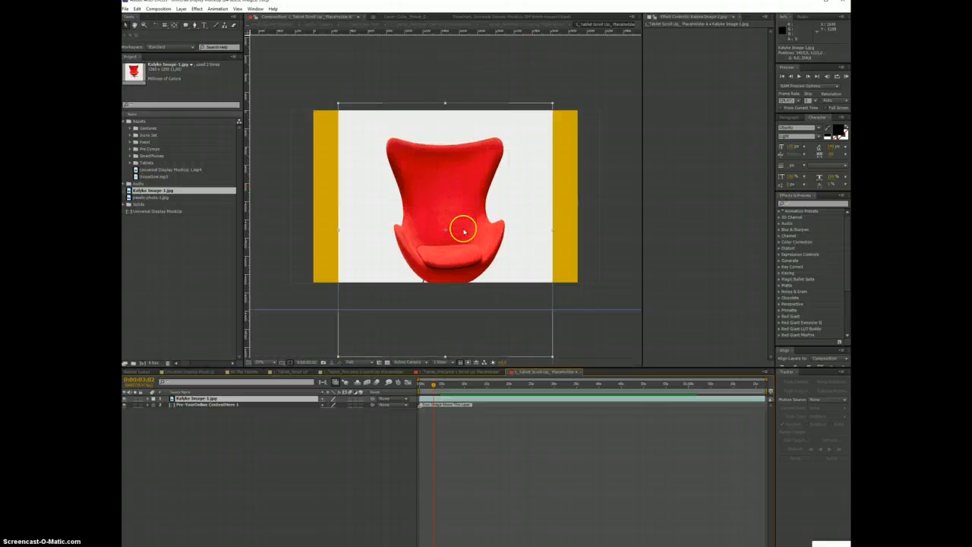
left_click_drag(553, 229, 573, 232)
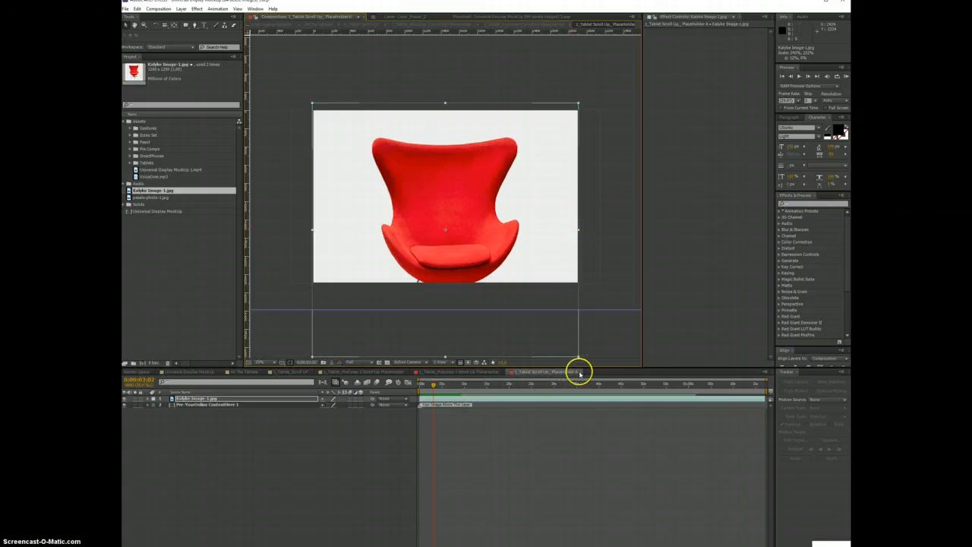
Open PlaceHolder B from the tablet's Scroll Up precomp, place pexels-photo-1.jpg above its content layer and widen the photo to the frame's full width.
left_click(579, 373)
left_click(464, 385)
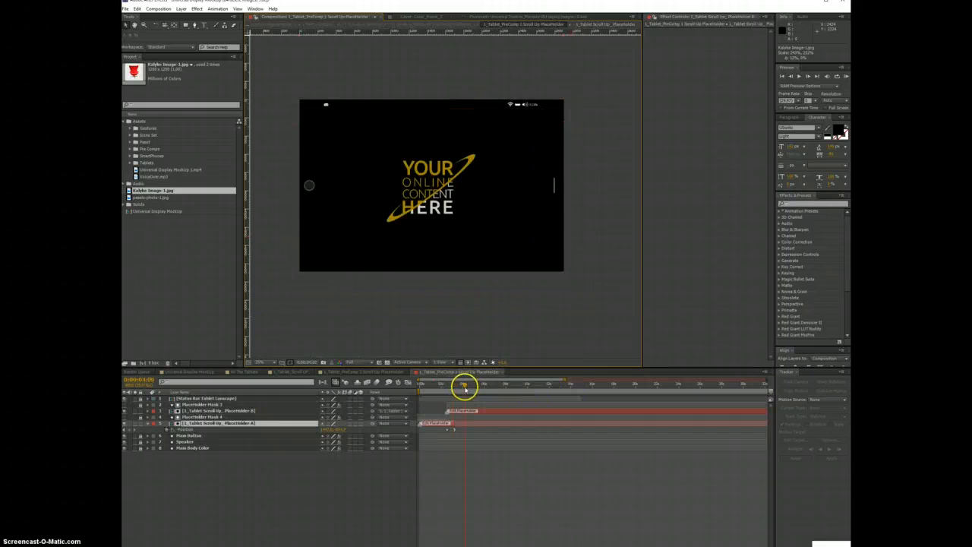
double_click(475, 409)
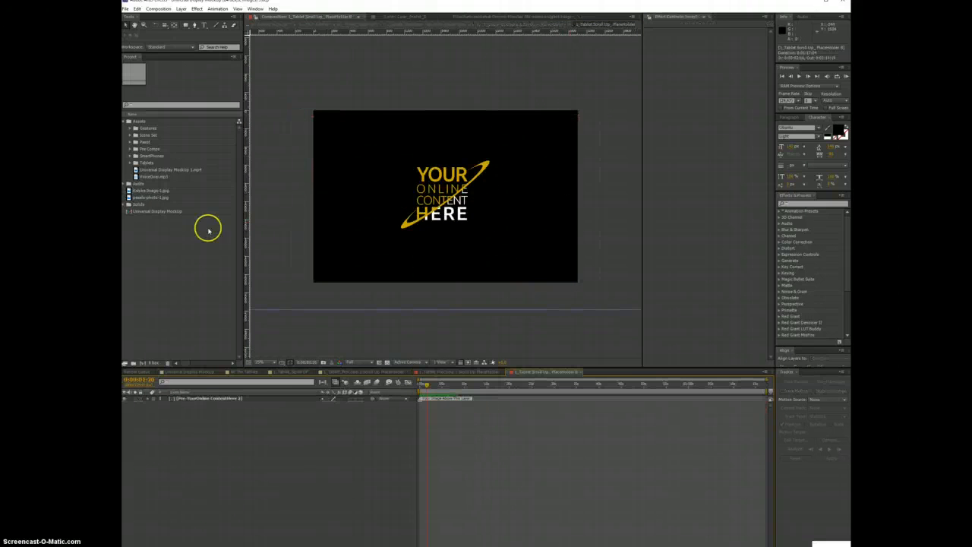
left_click(154, 197)
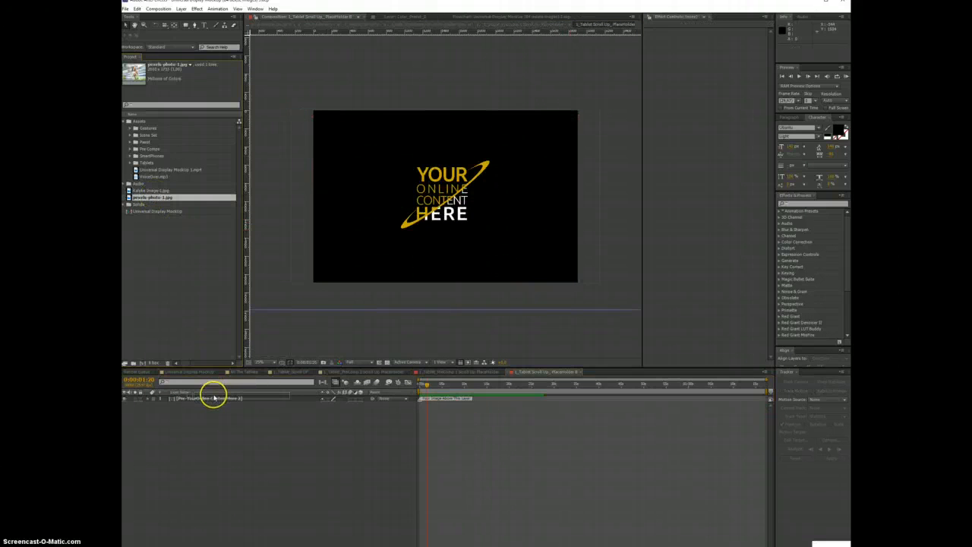
left_click(307, 394)
left_click_drag(308, 394, 308, 394)
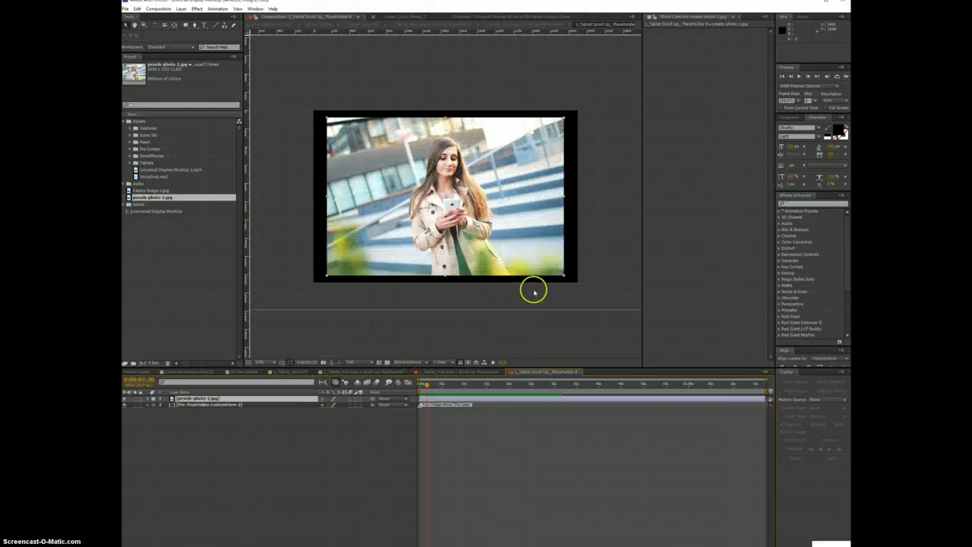
left_click_drag(564, 277, 581, 195)
Return to the 1_Tablet_Scroll UP composition and check the scroll between both images at 0:00:02:19 and 0:00:02:29.
left_click(418, 379)
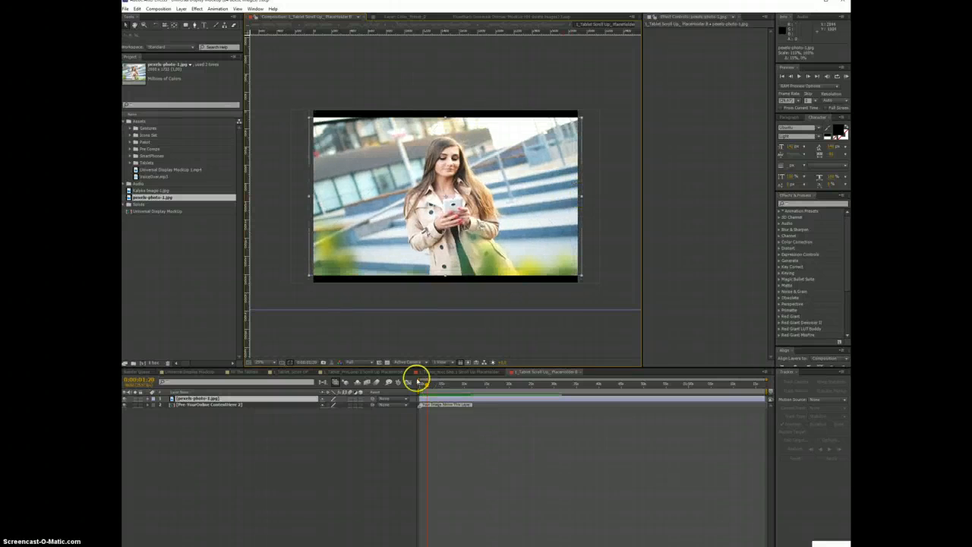
left_click(373, 370)
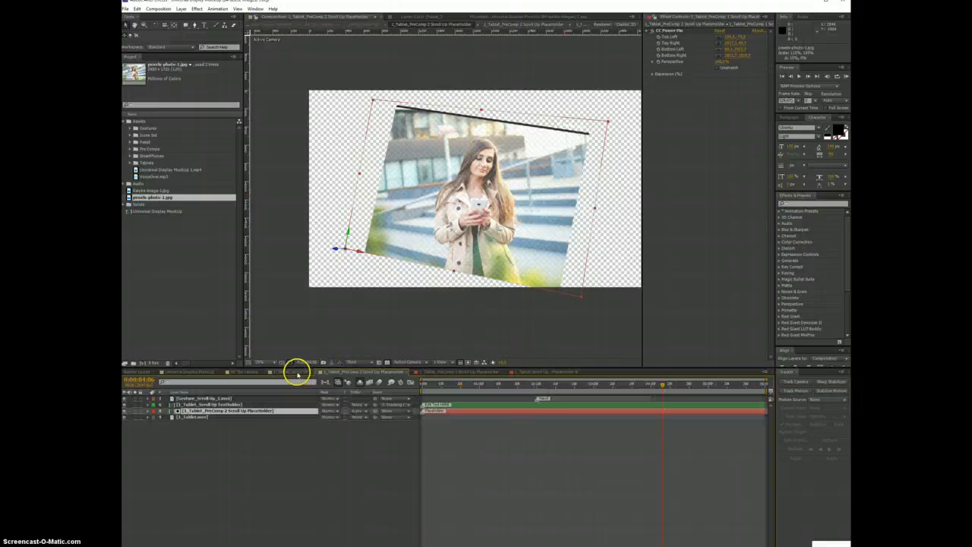
left_click(297, 373)
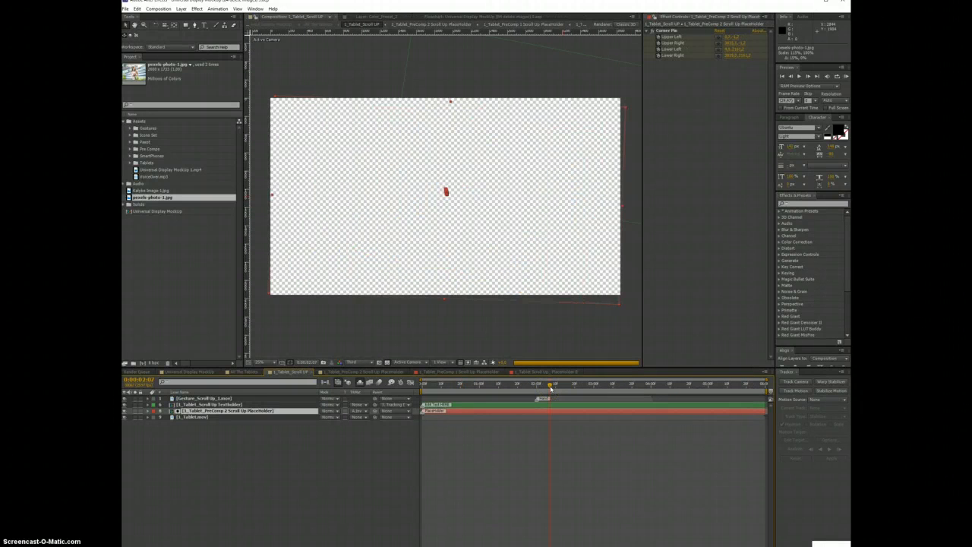
left_click(573, 384)
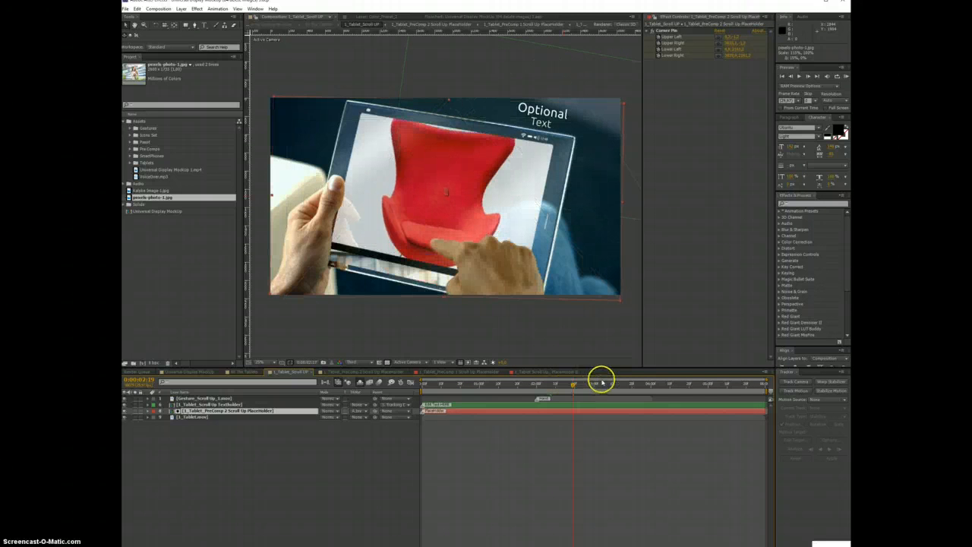
left_click(590, 384)
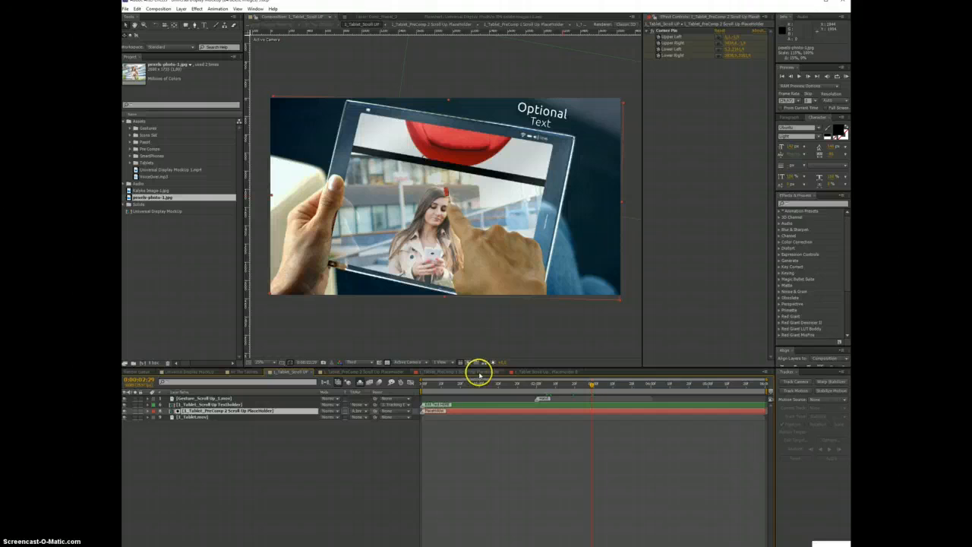
Stretch the photo in PlaceHolder B vertically to cover the black strips and check the tablet scene at 0:00:03:12.
left_click(479, 372)
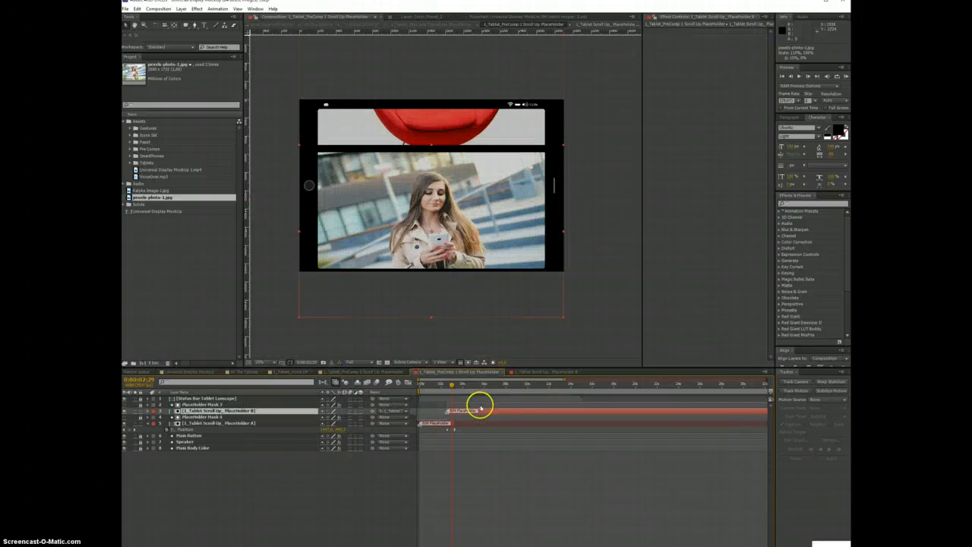
double_click(443, 426)
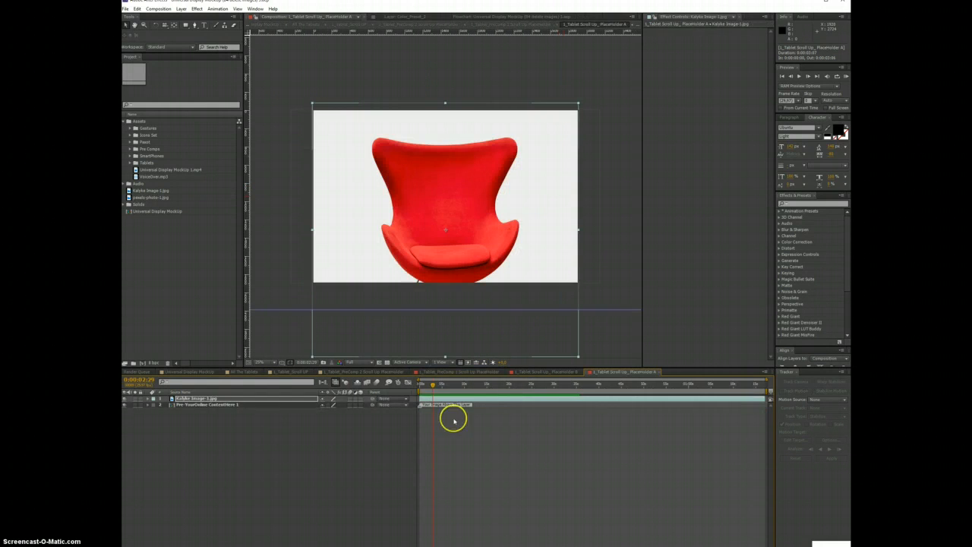
left_click(550, 371)
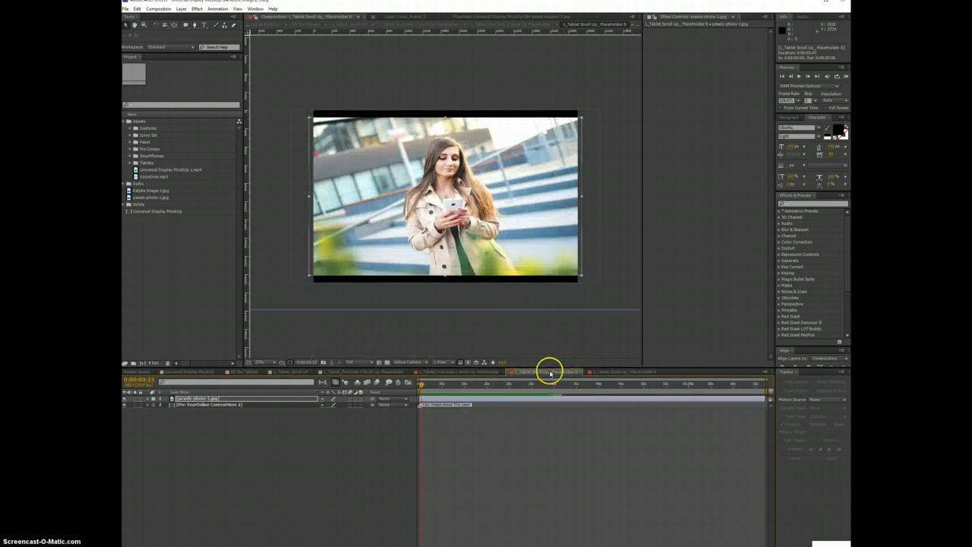
left_click_drag(582, 278, 582, 286)
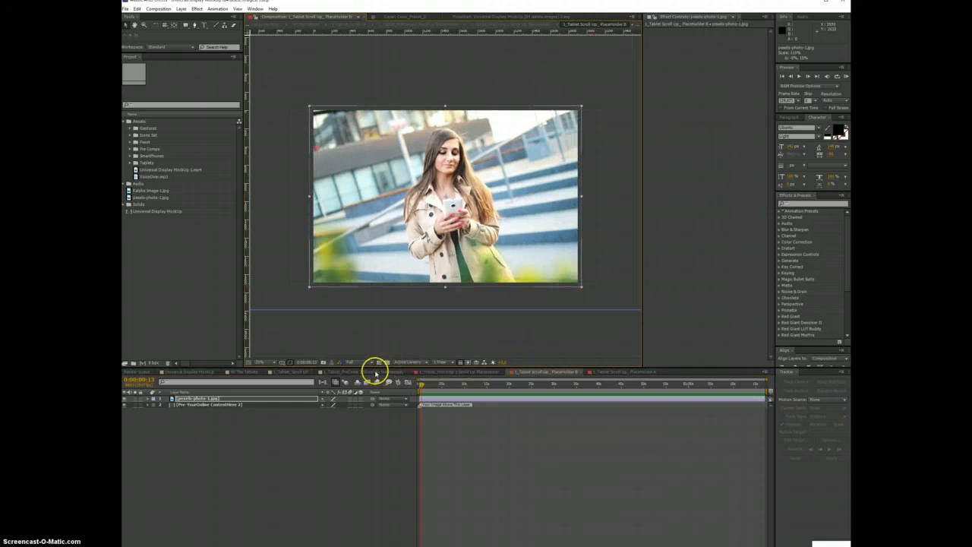
left_click(373, 372)
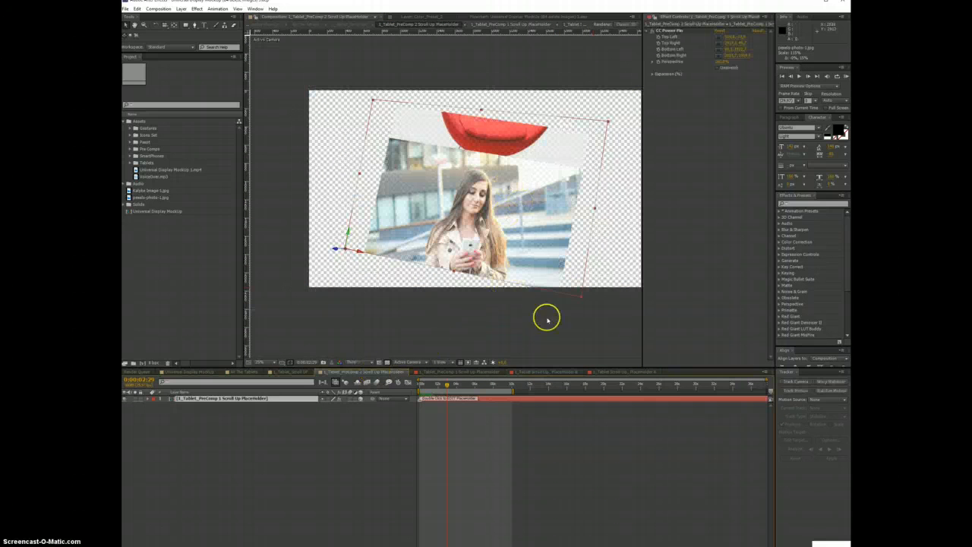
left_click(293, 371)
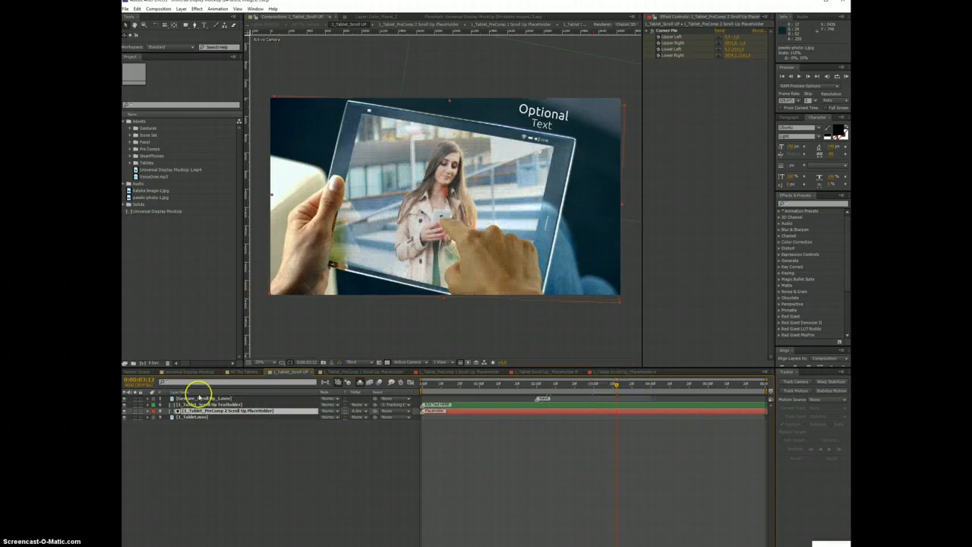
In the Universal Display MockUp composition, extend the CONTROLS layer to the end of the timeline and lower its Placeholder Opacity.
left_click(180, 372)
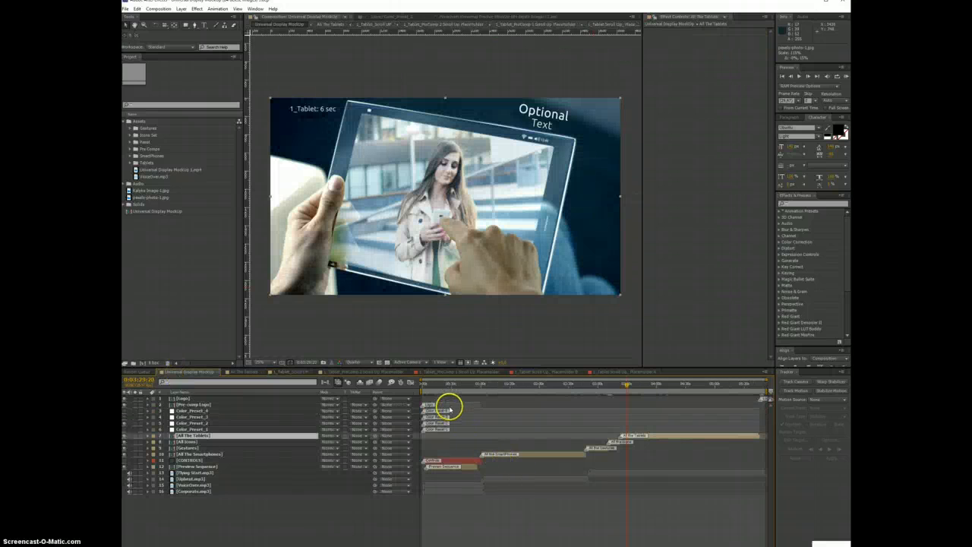
left_click(447, 460)
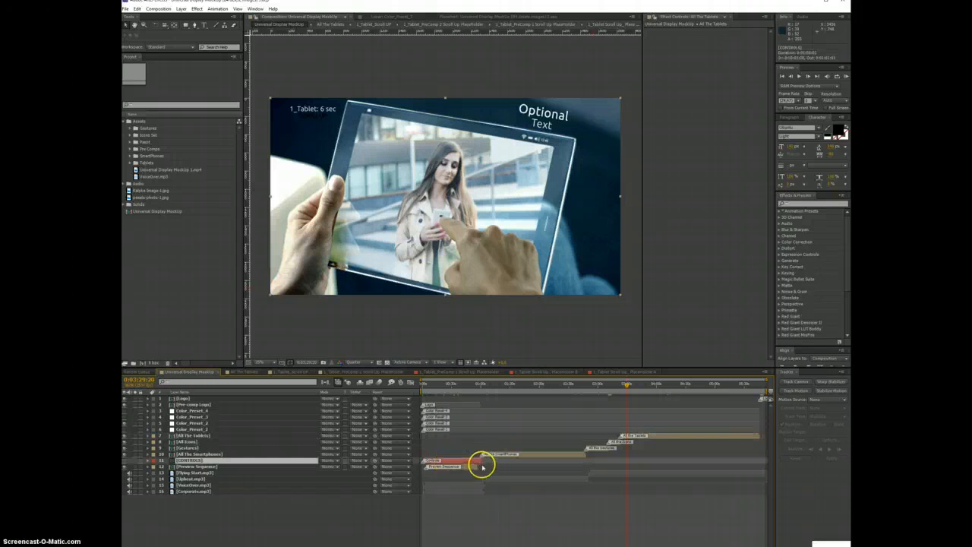
left_click_drag(482, 460, 715, 460)
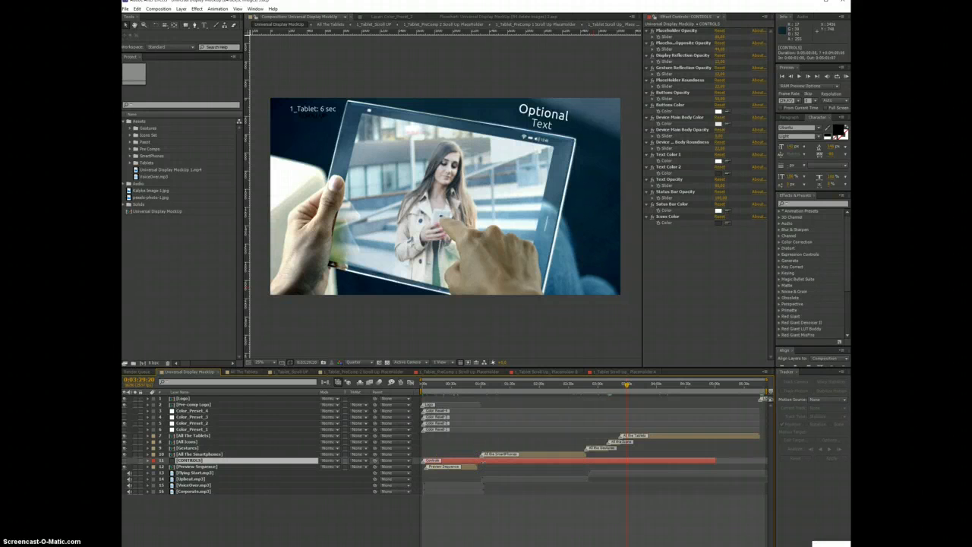
left_click_drag(483, 463, 643, 466)
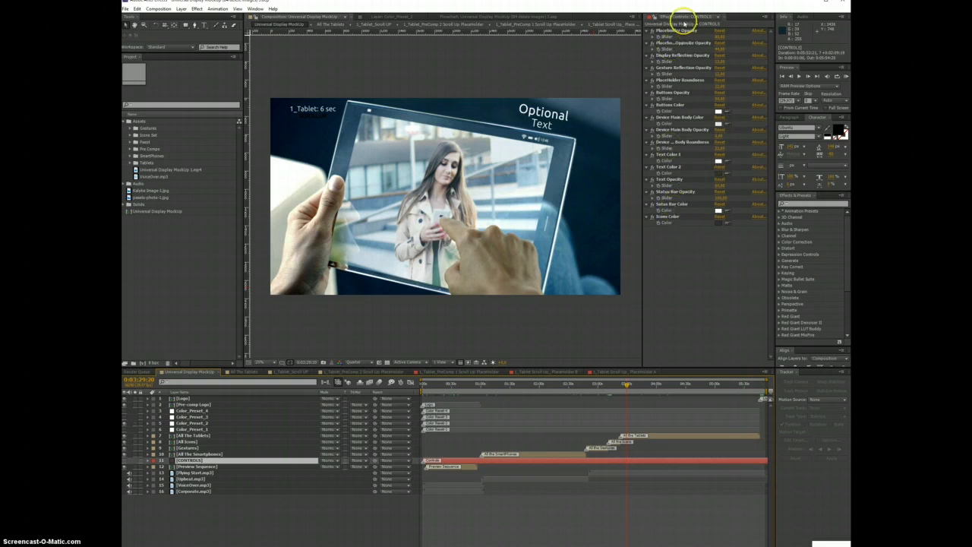
left_click(675, 31)
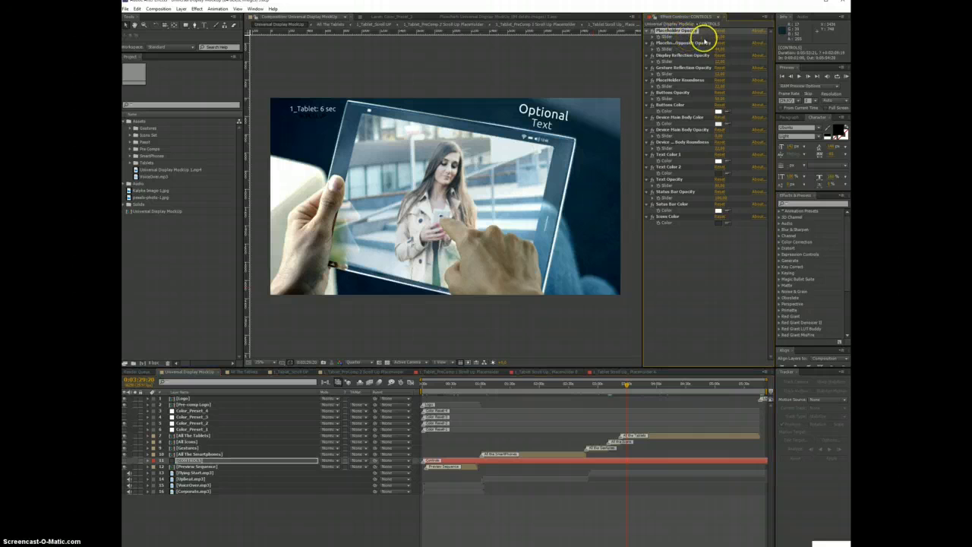
mouse_move(720, 40)
left_mouse_down()
mouse_move(691, 40)
mouse_move(753, 40)
mouse_move(701, 42)
mouse_move(715, 42)
left_mouse_up()
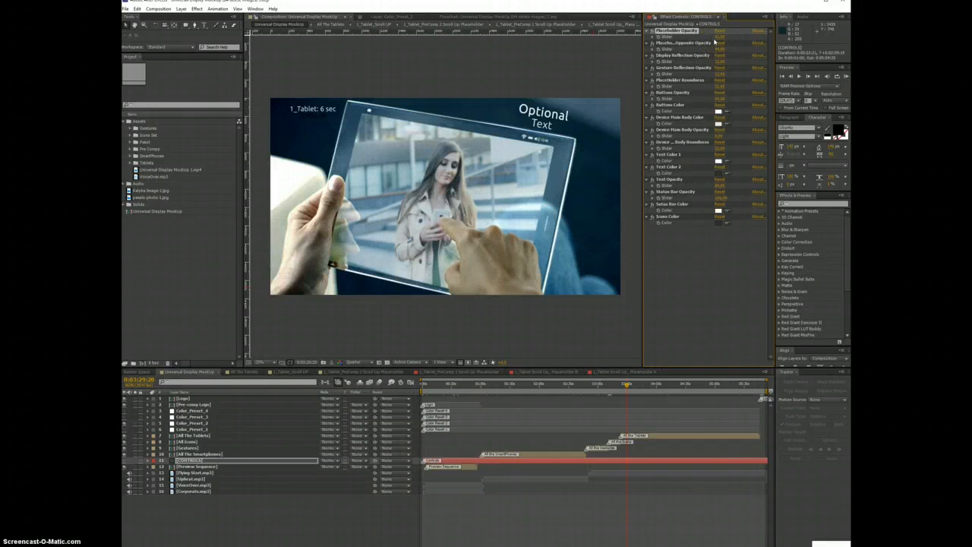
Adjust the placeholder's opposite opacity and the Display Reflection Opacity on the 6_smartphone scene at 0:02:13:00.
left_click(684, 42)
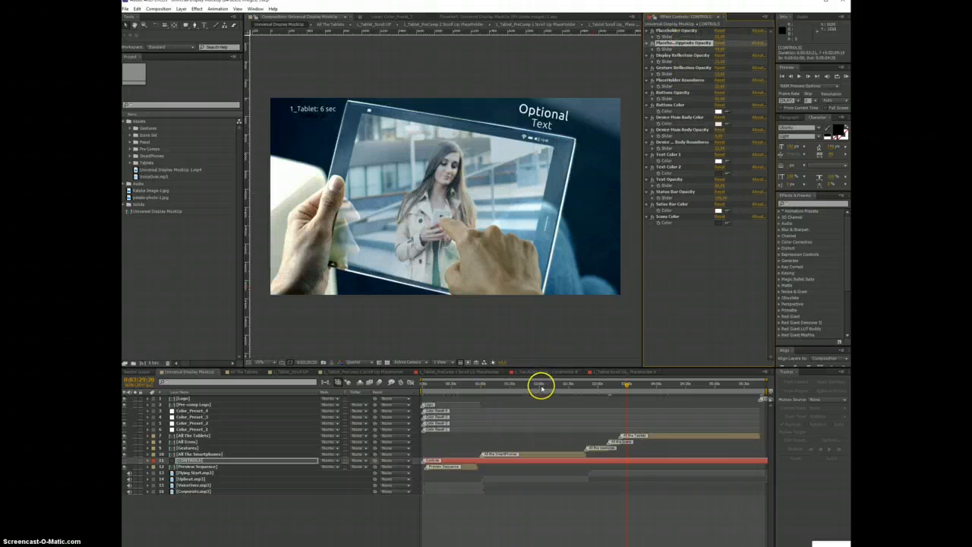
left_click(541, 386)
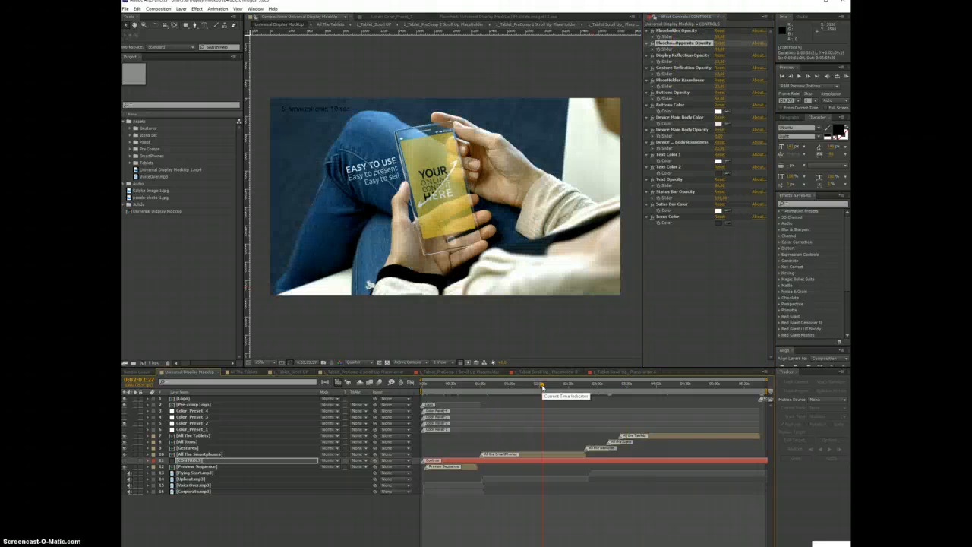
left_click(553, 386)
left_click(552, 386)
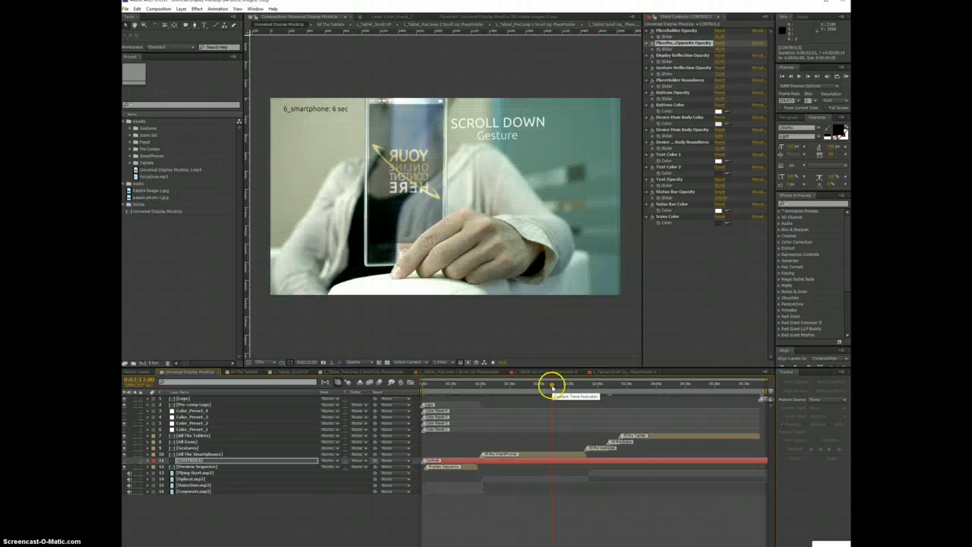
left_click(719, 36)
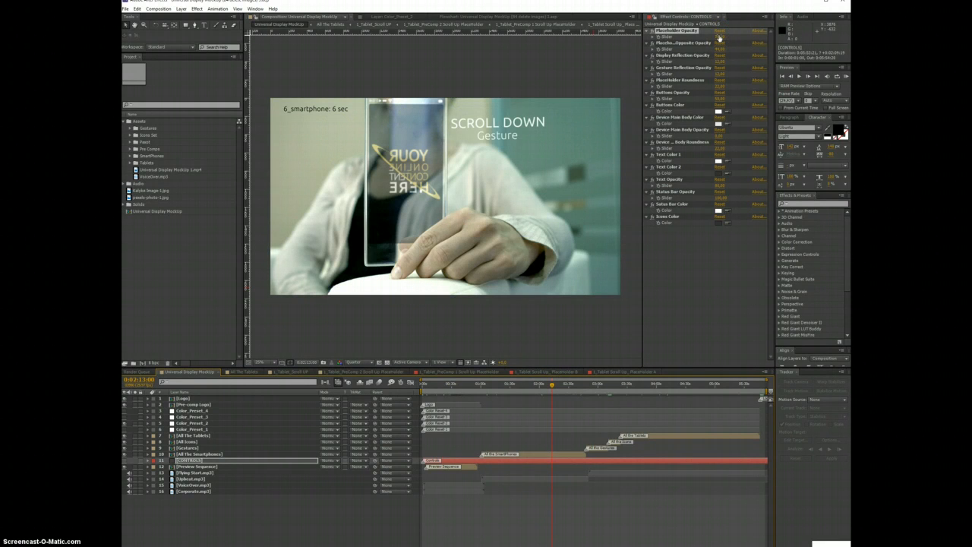
left_click(678, 43)
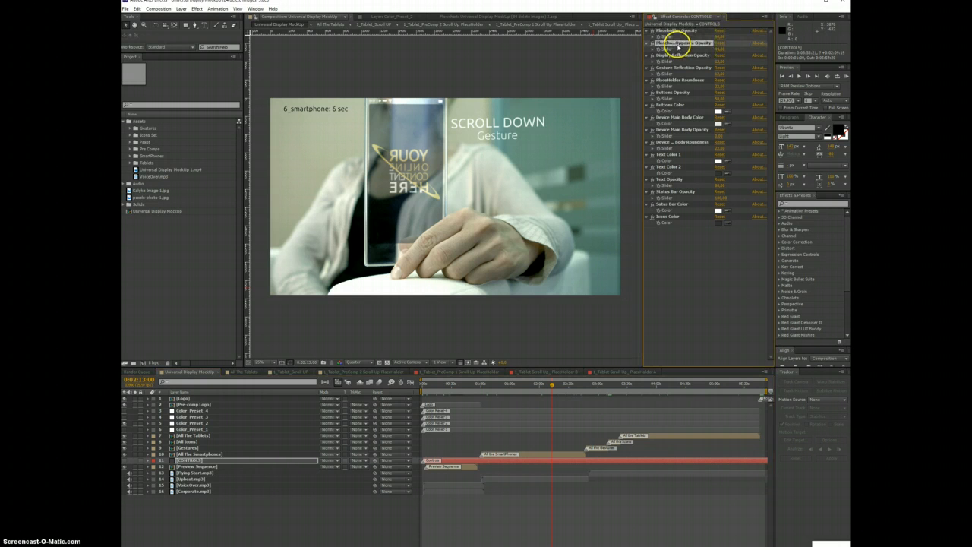
left_click_drag(717, 50, 716, 52)
mouse_move(719, 64)
left_mouse_down()
mouse_move(755, 63)
mouse_move(719, 65)
left_mouse_up()
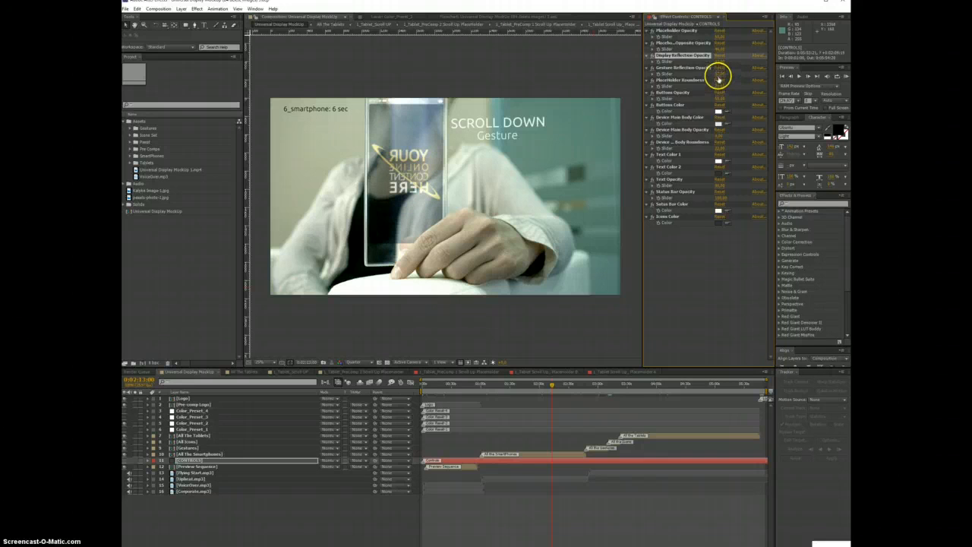
On the tablet zoom scene at 0:03:44:16, adjust the Gesture Reflection Opacity and increase the PlaceHolder Roundness.
left_click(642, 389)
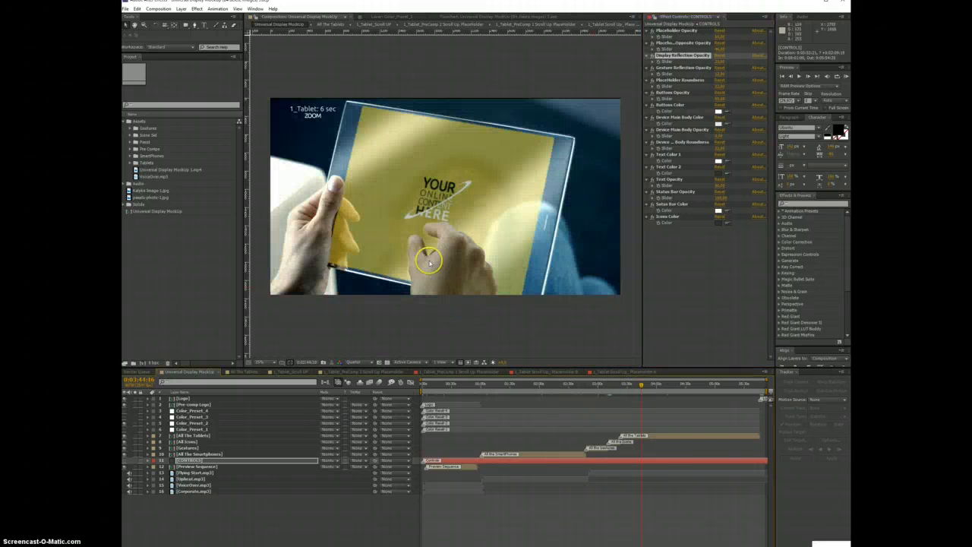
left_click(432, 237)
left_click(718, 75)
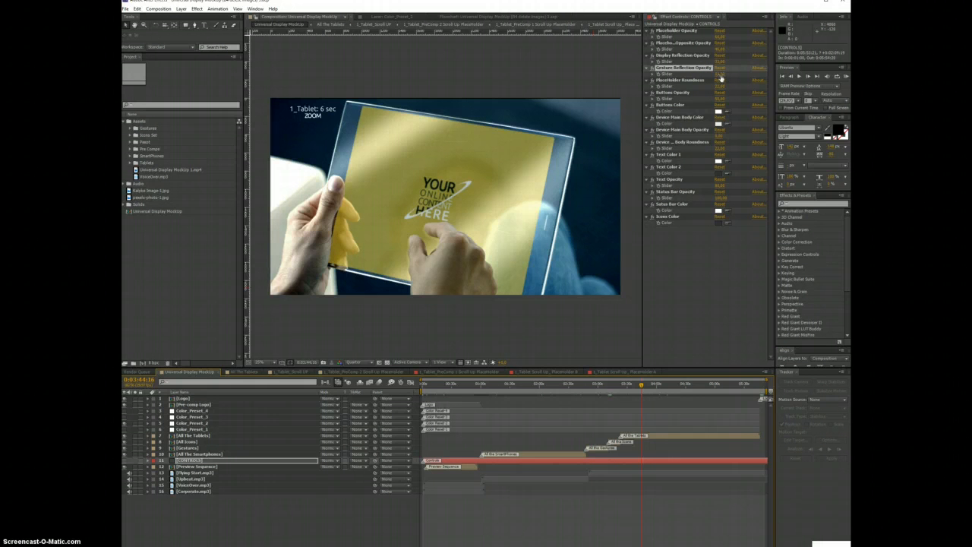
left_click_drag(718, 80, 691, 85)
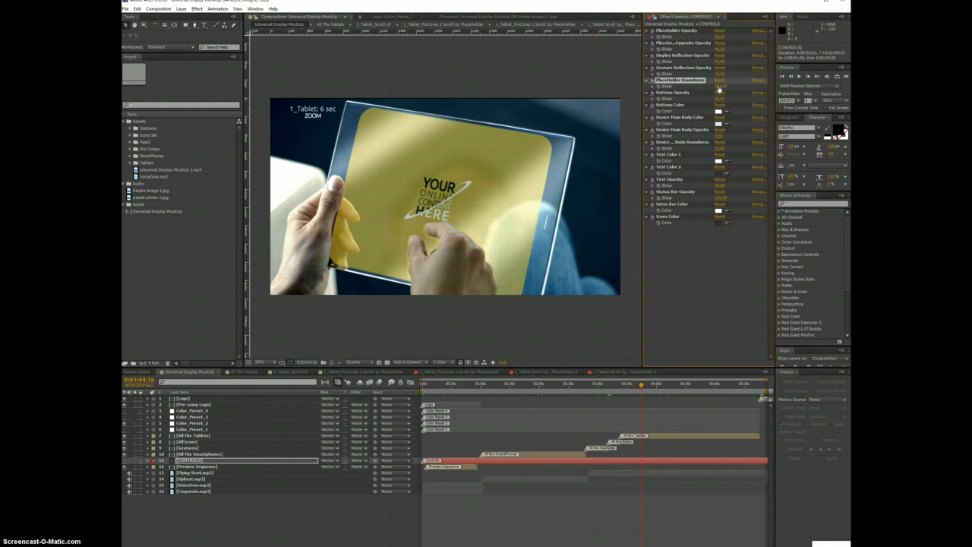
Reduce the PlaceHolder Roundness and adjust the Buttons Opacity, checking the tablet scenes and the smartphone scene at 0:02:05:16.
mouse_move(718, 88)
left_mouse_down()
mouse_move(749, 88)
mouse_move(721, 89)
left_mouse_up()
left_click(675, 93)
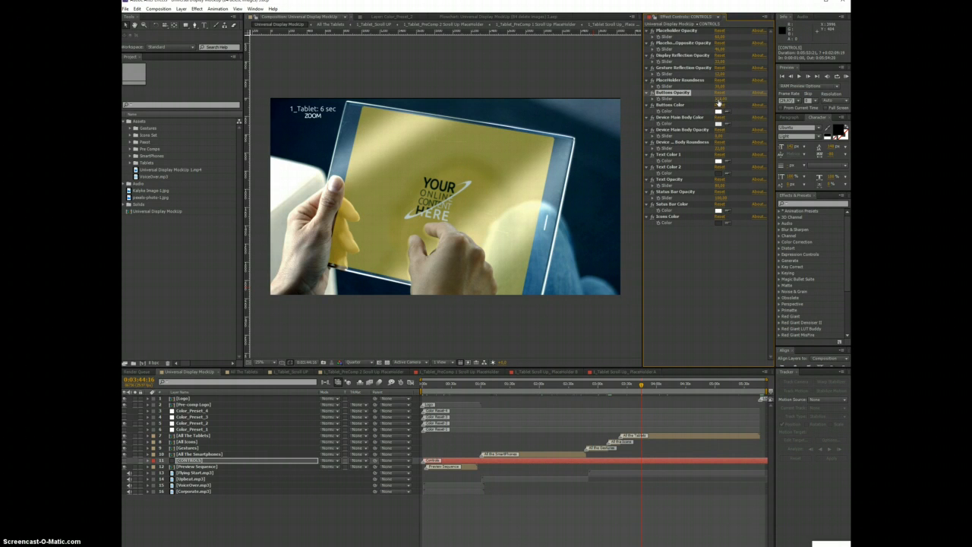
left_click(654, 386)
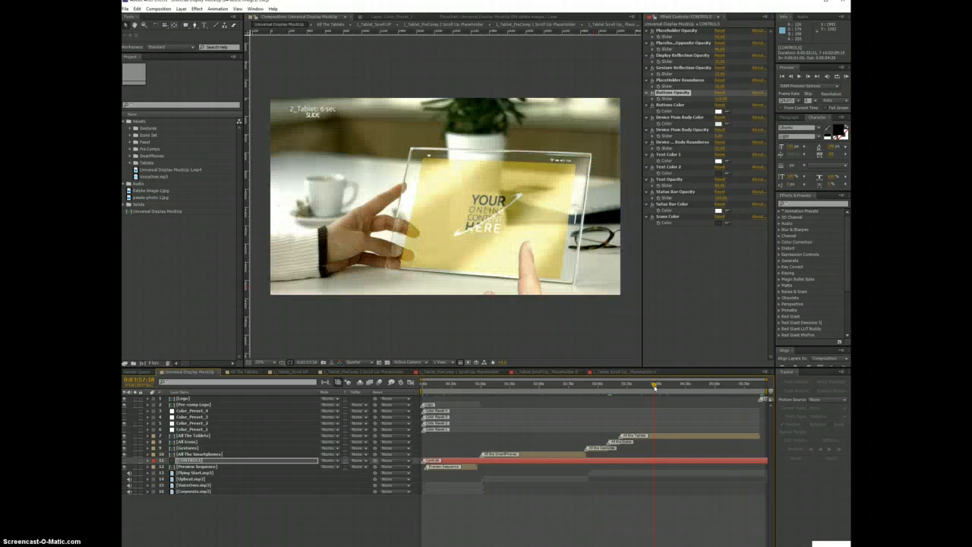
left_click_drag(654, 386, 689, 385)
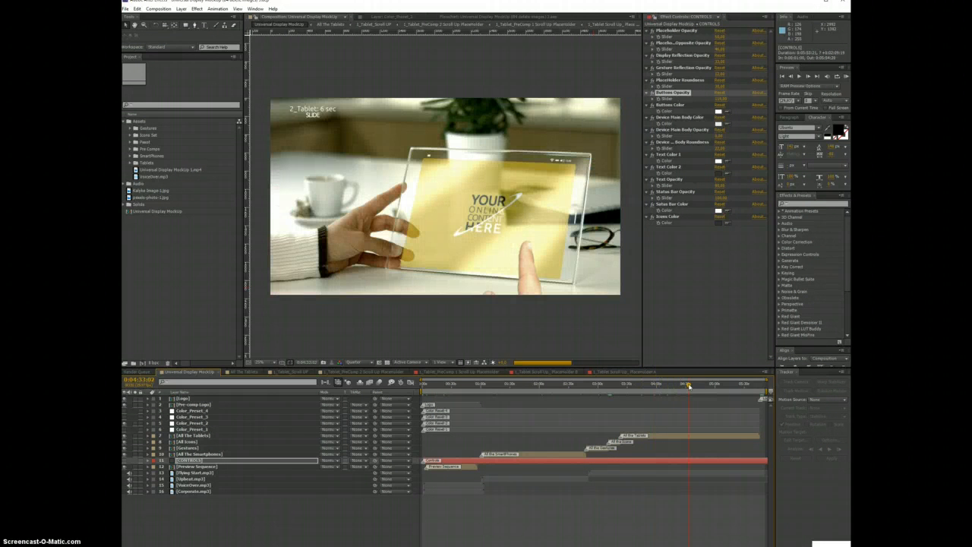
left_click(719, 385)
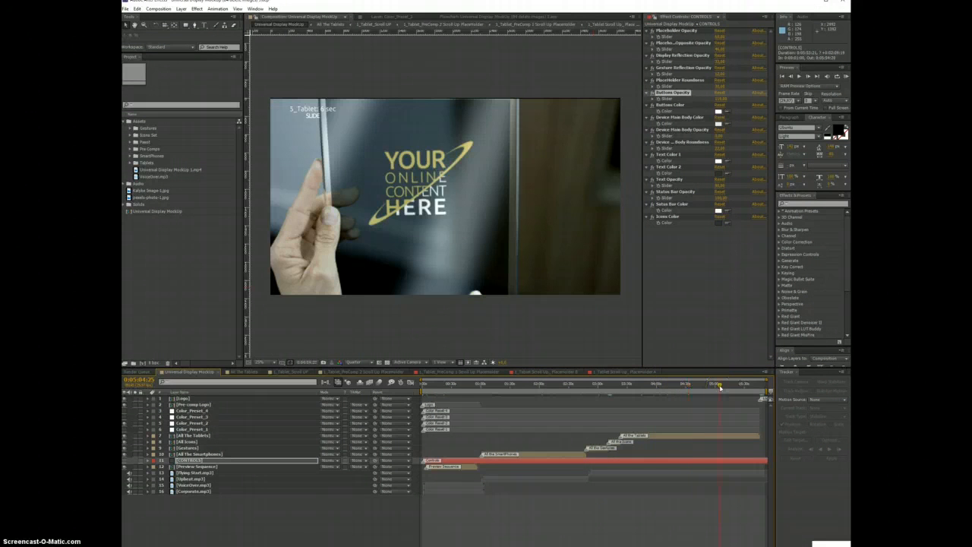
left_click_drag(719, 386, 544, 385)
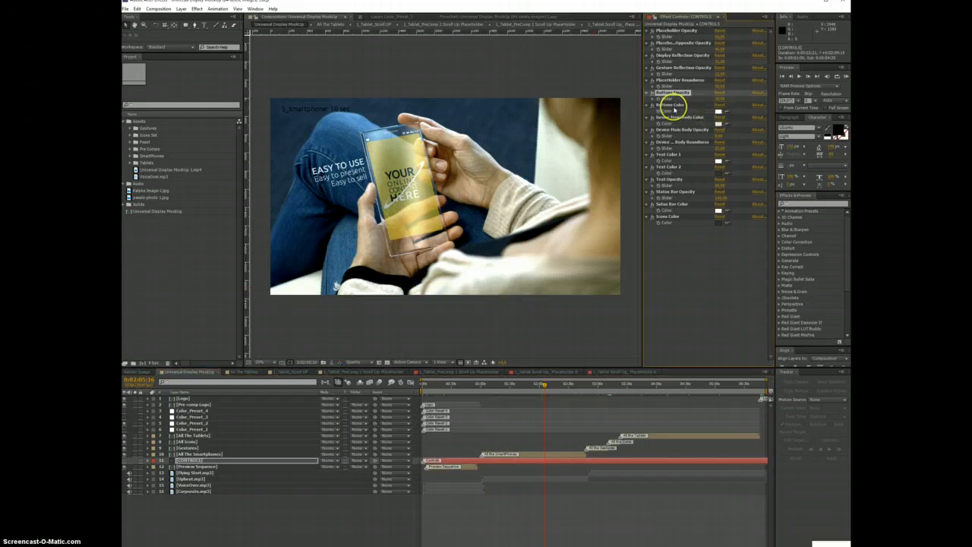
Try a dark red Buttons Color on the CONTROLS layer.
left_click(673, 106)
left_click(718, 111)
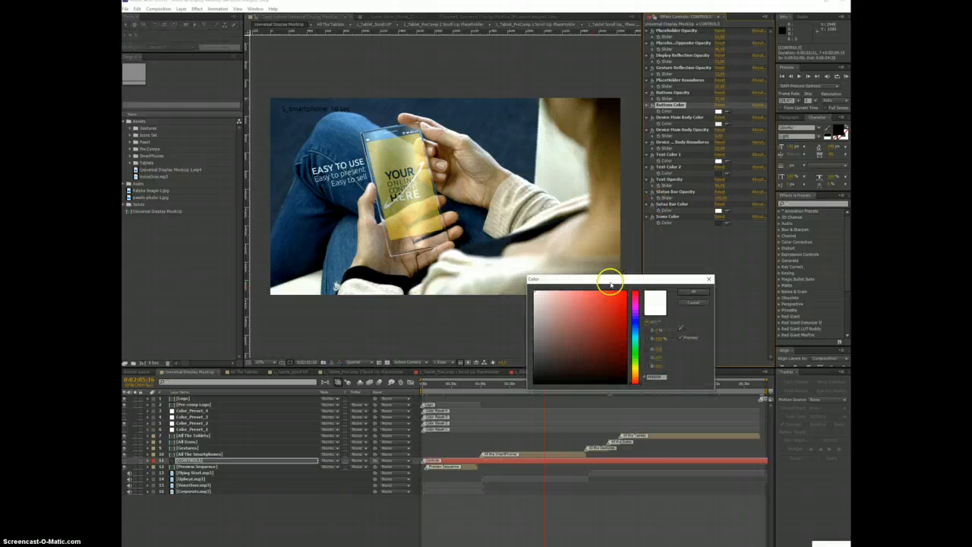
left_click(622, 303)
mouse_move(622, 303)
left_mouse_down()
mouse_move(543, 300)
mouse_move(526, 286)
left_mouse_up()
left_click_drag(633, 380, 635, 321)
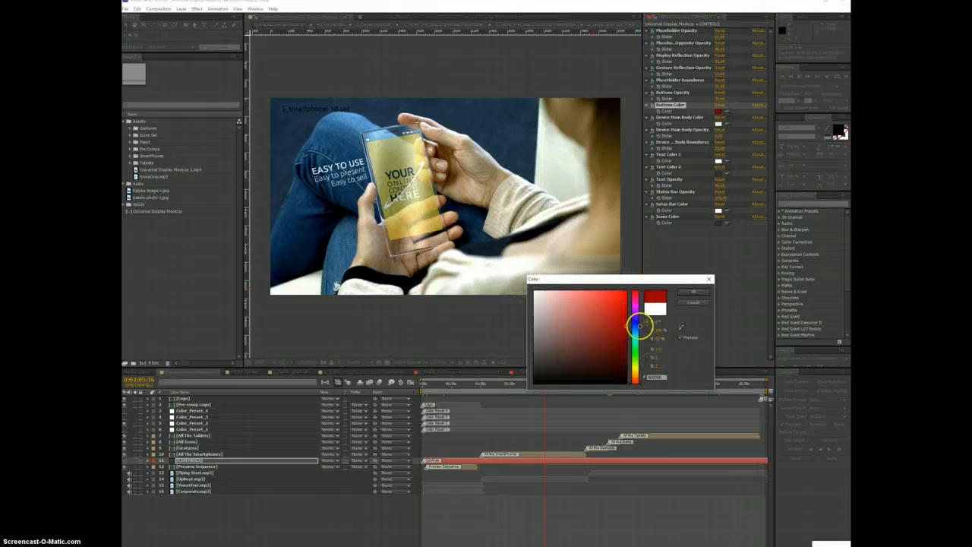
left_click(692, 291)
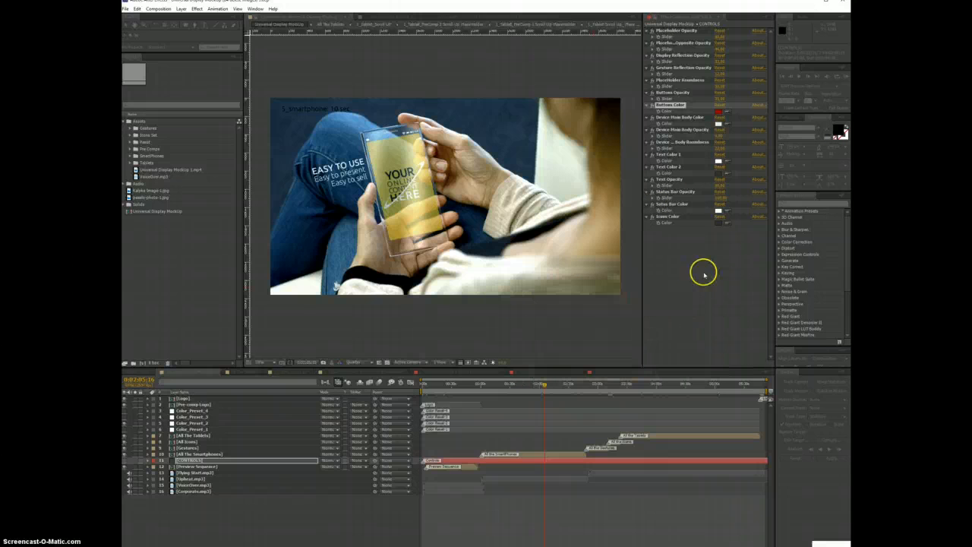
Raise the Device Main Body Opacity and set the Device Main Body Color to a dark brown.
left_click(696, 118)
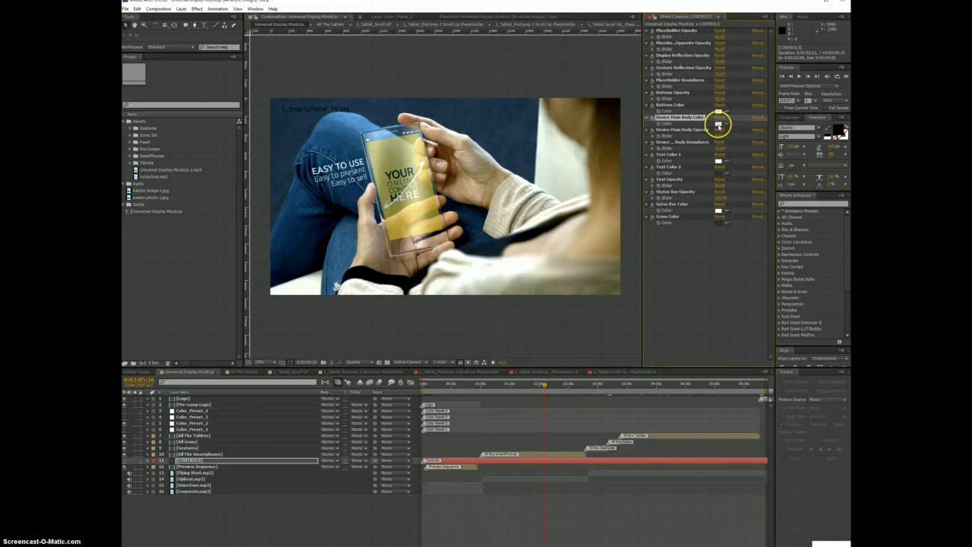
left_click(690, 130)
left_click_drag(718, 137, 719, 141)
left_click(719, 123)
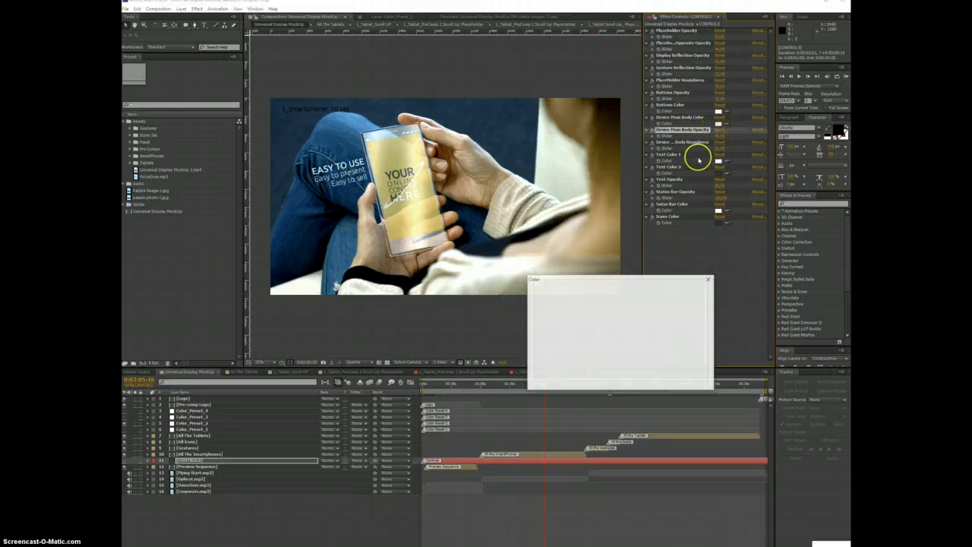
left_click(613, 305)
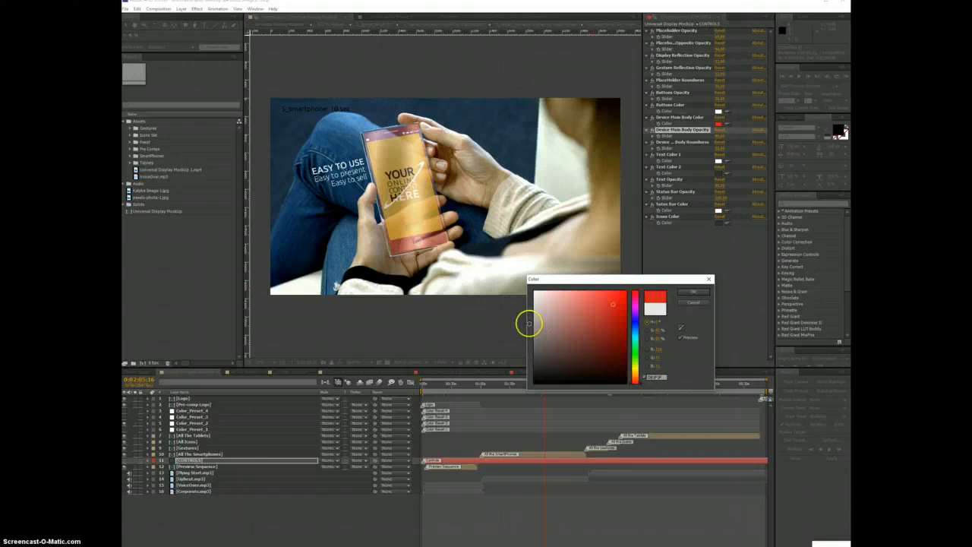
mouse_move(535, 326)
left_mouse_down()
mouse_move(516, 339)
mouse_move(570, 342)
mouse_move(574, 370)
left_mouse_up()
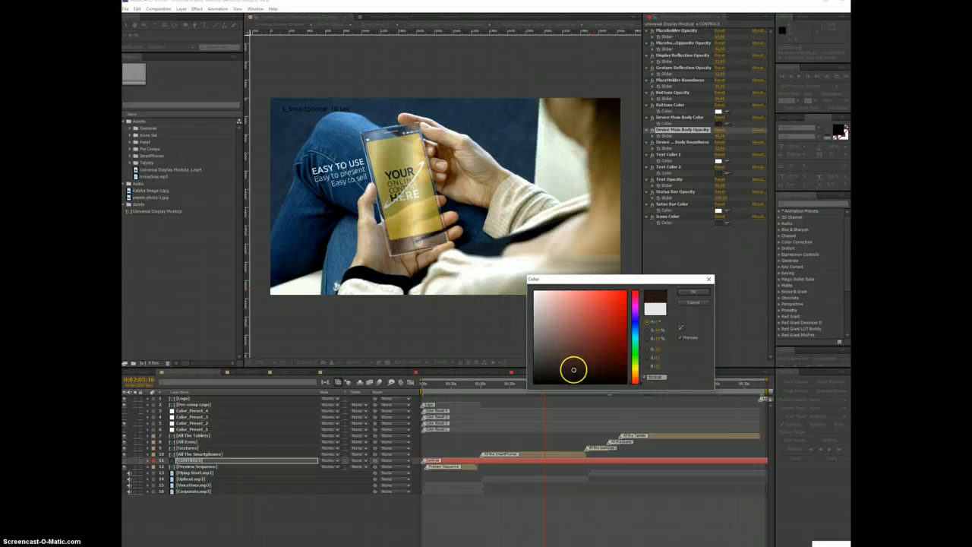
left_click(678, 299)
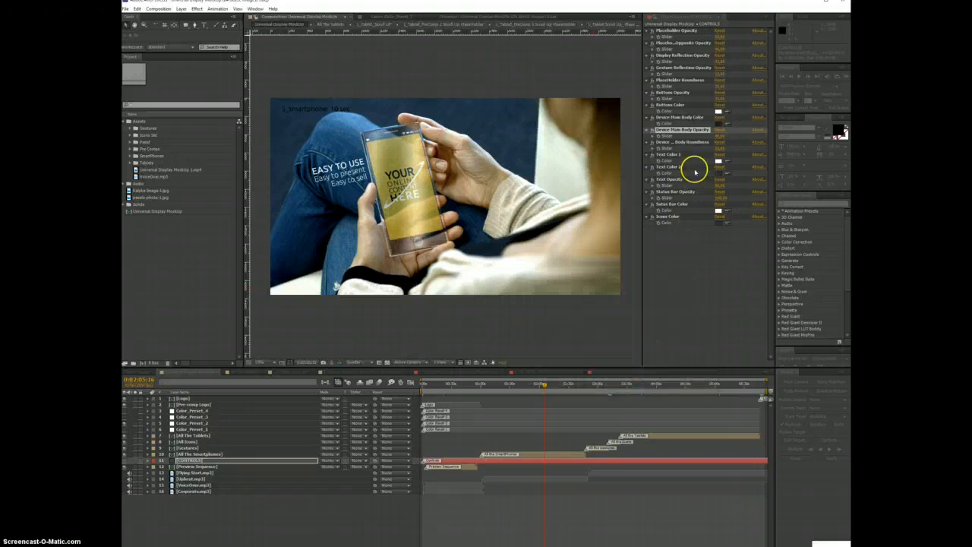
Increase the Device Main Body Roundness and the PlaceHolder Roundness to round off the smartphone's corners.
left_click(685, 143)
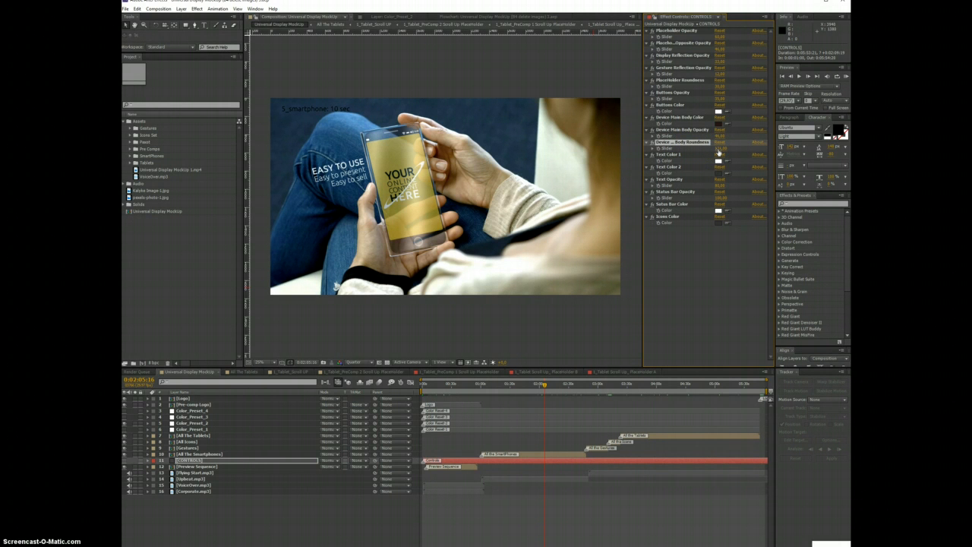
left_click(719, 87)
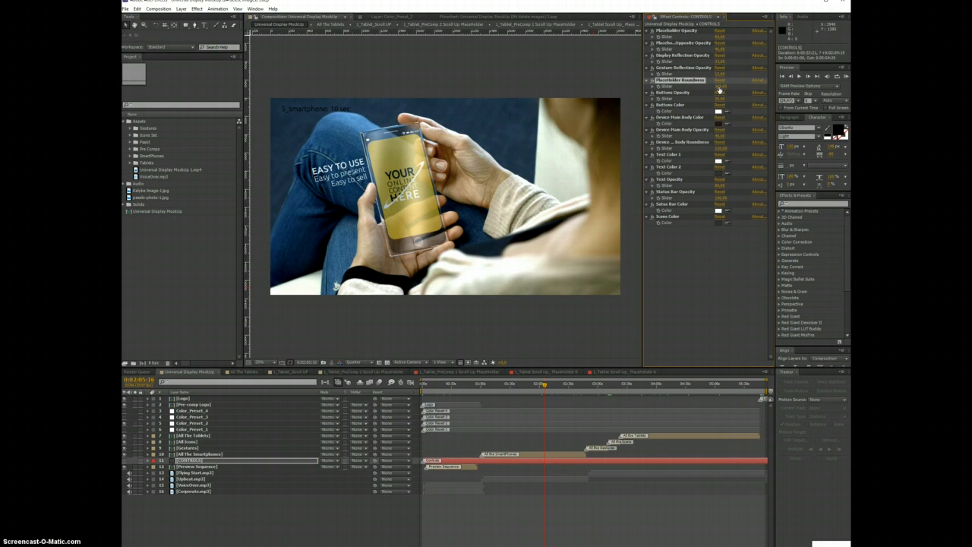
Try light pink and red shades for Text Color 1.
left_click(670, 156)
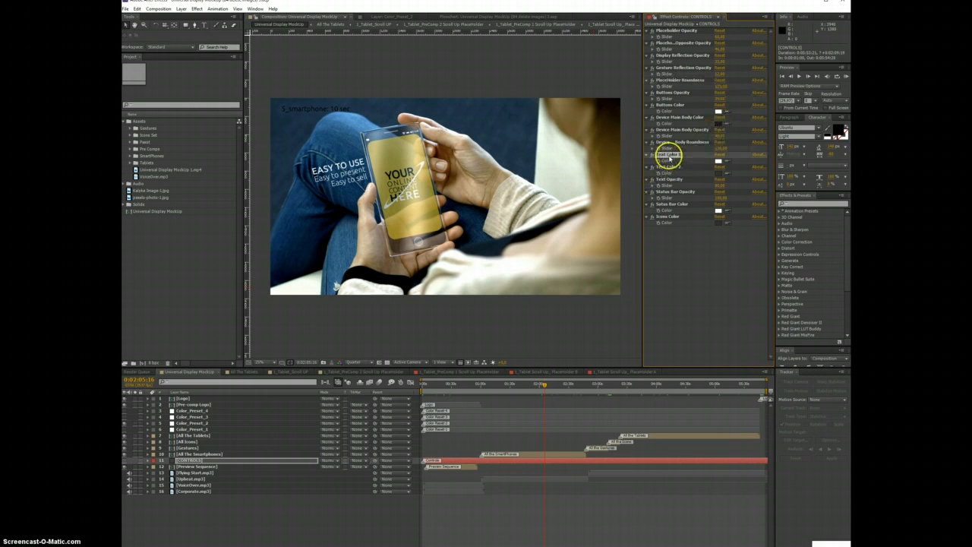
left_click(718, 161)
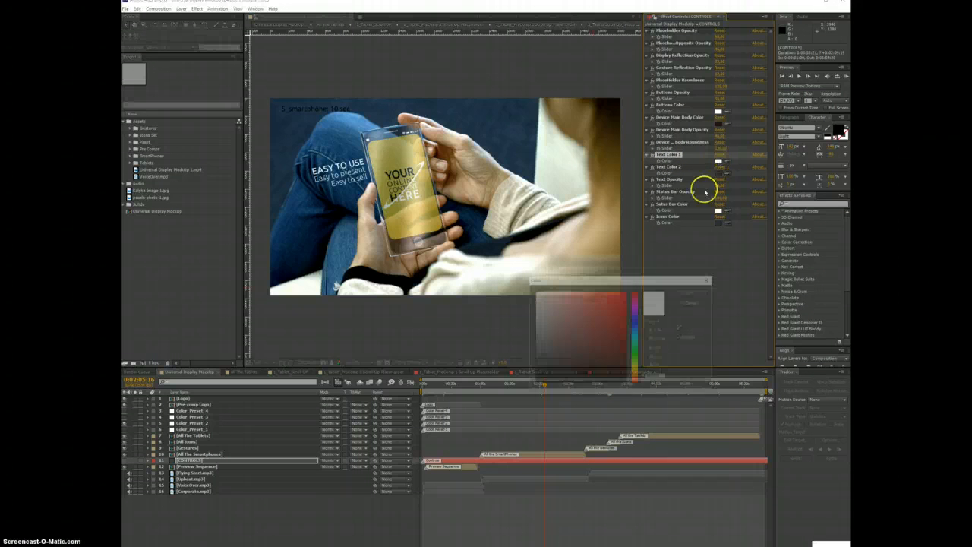
left_click(557, 303)
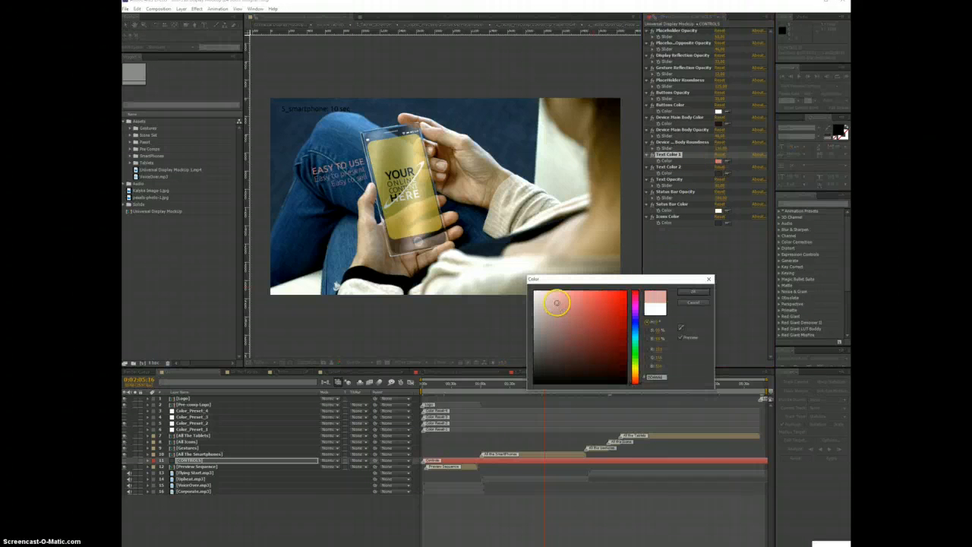
left_click(535, 294)
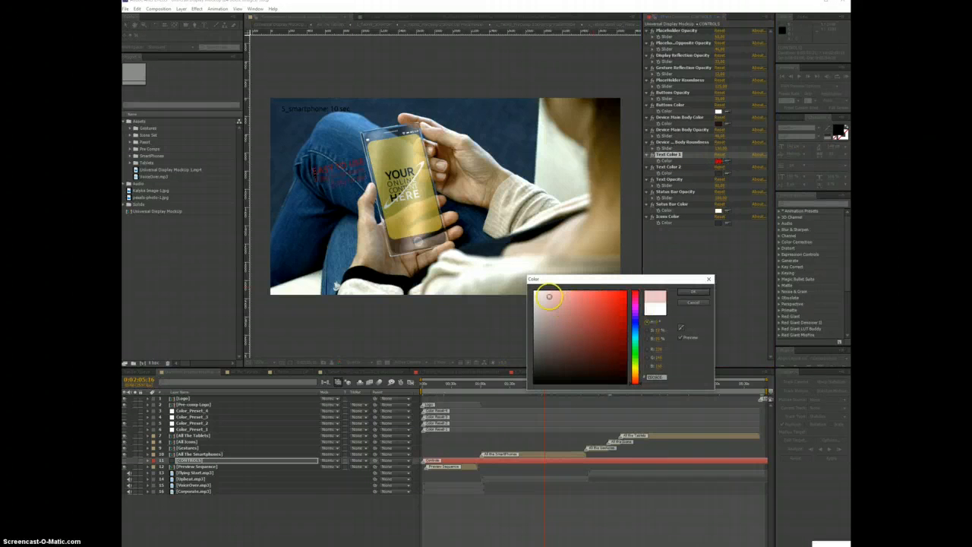
left_click(689, 304)
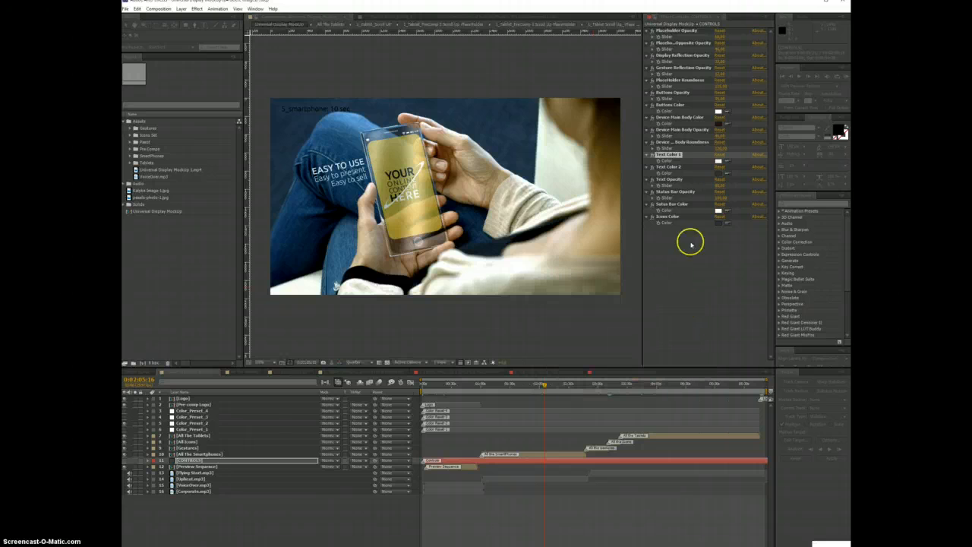
Lower the Text Opacity of the smartphone scene's caption and adjust the Status Bar Opacity.
left_click(673, 179)
left_click_drag(716, 185, 697, 189)
left_click(686, 191)
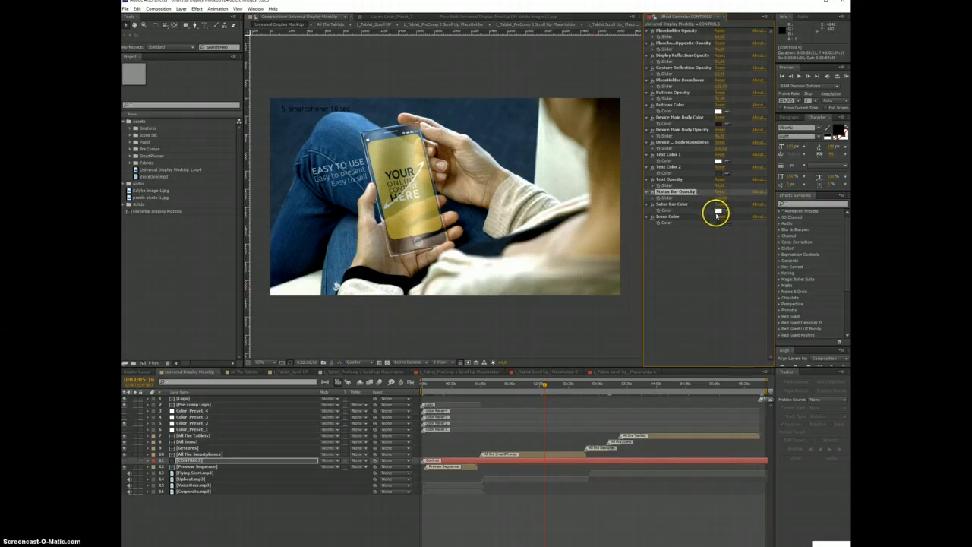
Try a bright red Status Bar Color on the smartphone scene.
left_click(718, 211)
left_click_drag(603, 321, 626, 299)
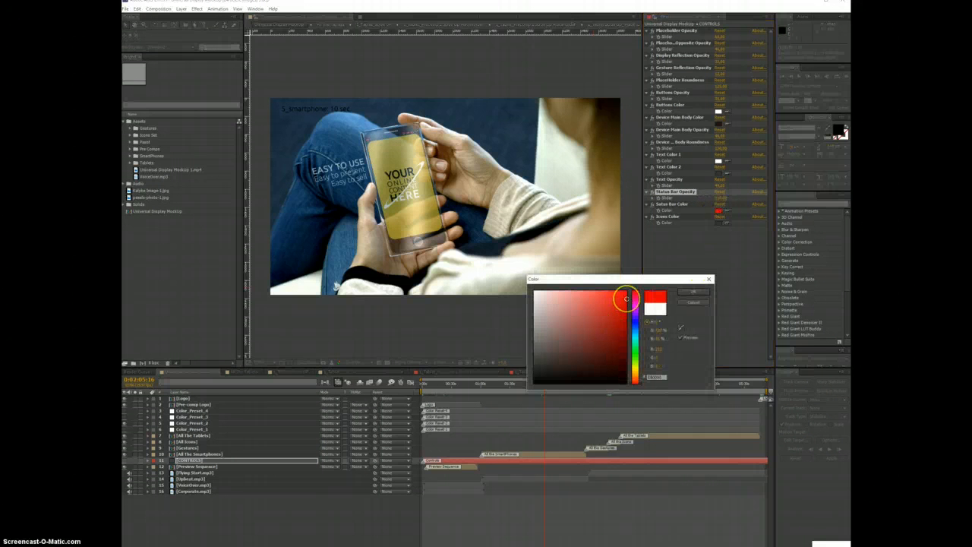
left_click(691, 292)
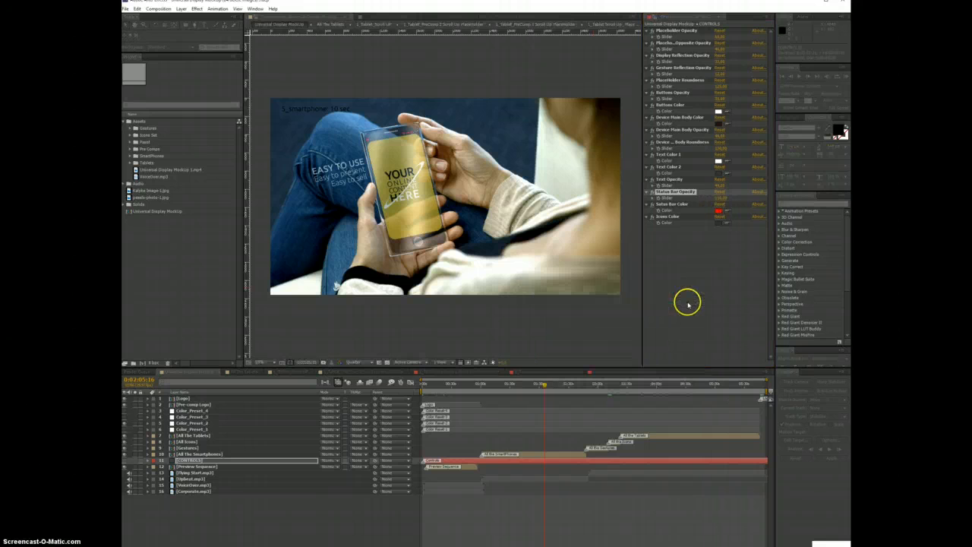
Set the Icons Color to white on the icons scene at 0:03:13:04 and check the smartphone scene at 0:01:39:22.
left_click(666, 217)
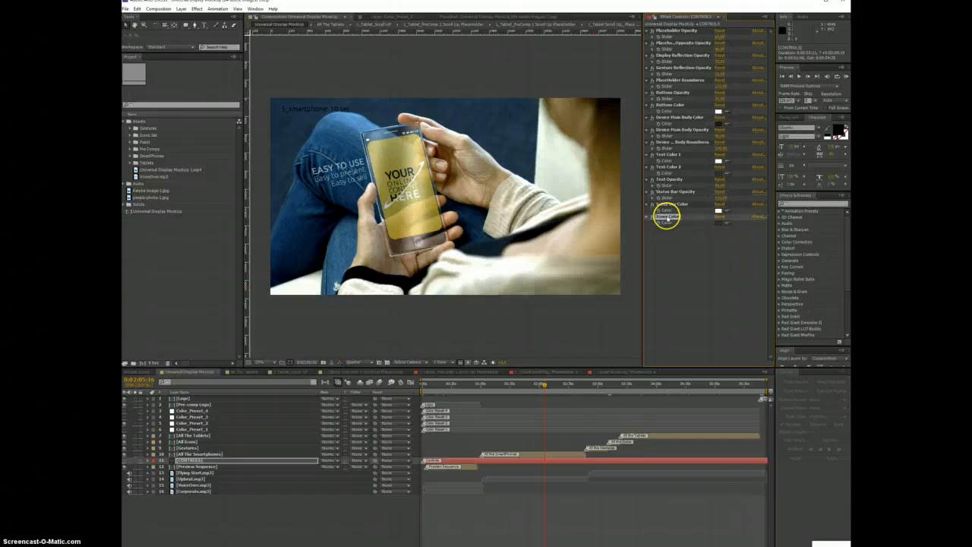
left_click(611, 385)
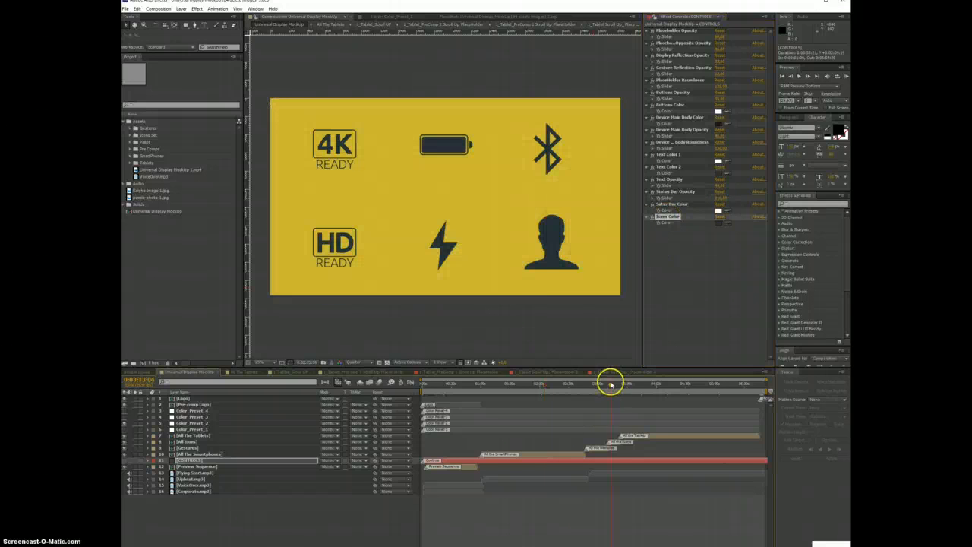
left_click(717, 223)
left_click(836, 131)
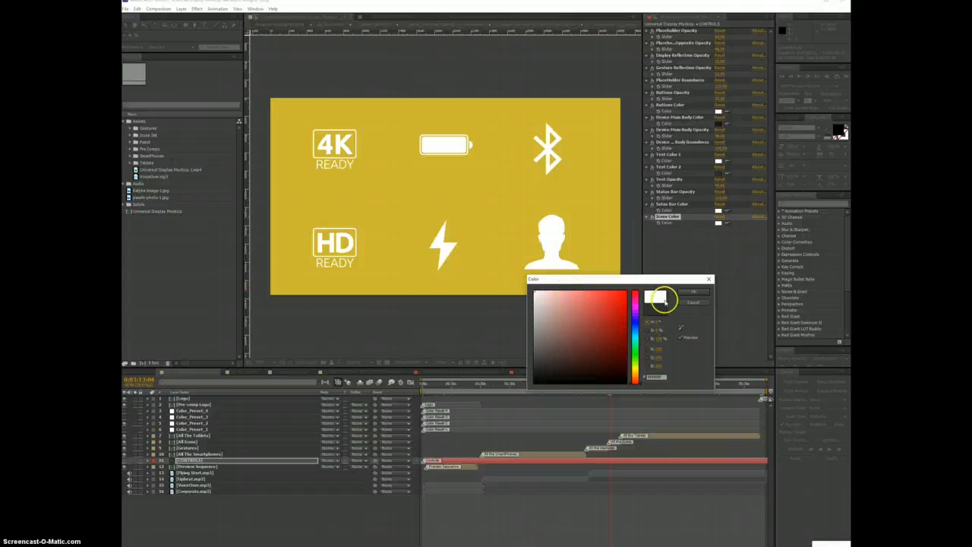
left_click(694, 295)
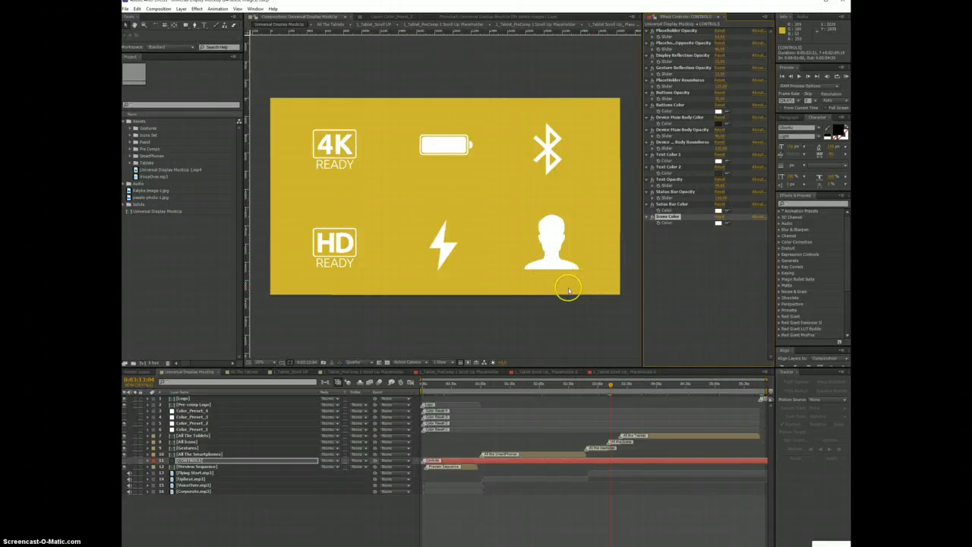
left_click(506, 385)
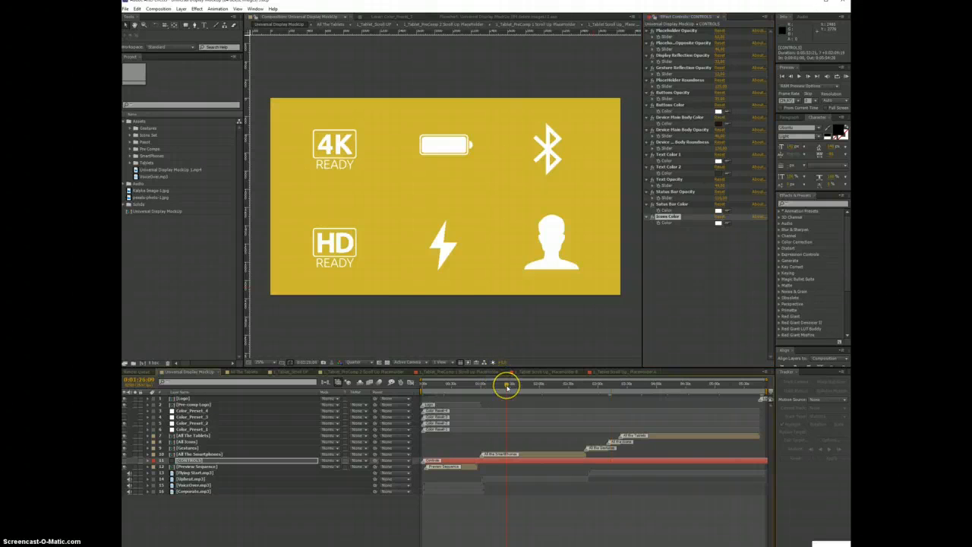
left_click_drag(507, 386, 520, 386)
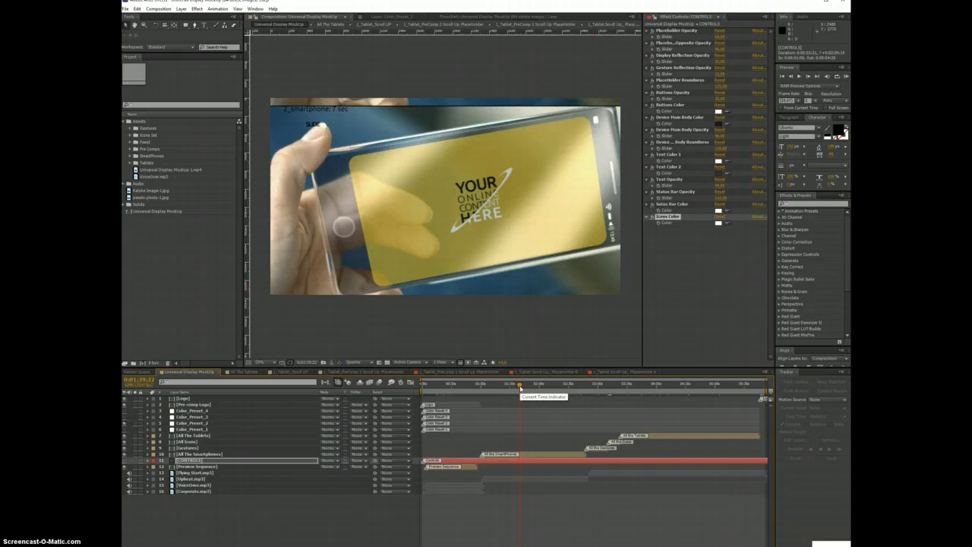
At 0:00:46:21, compare the colour grades of the Color_Preset layers by toggling their visibility, ending with Color_Preset_1 shown.
left_click(506, 410)
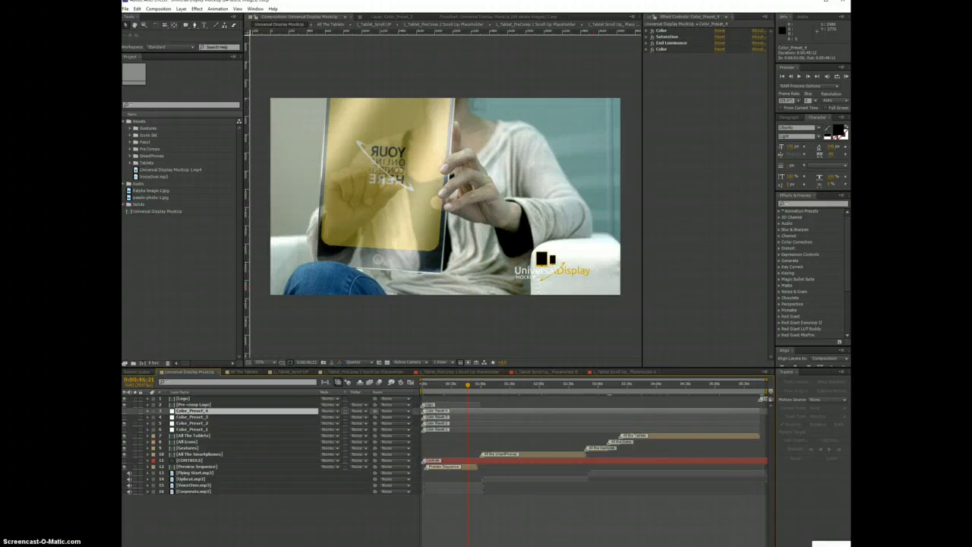
left_click(126, 426)
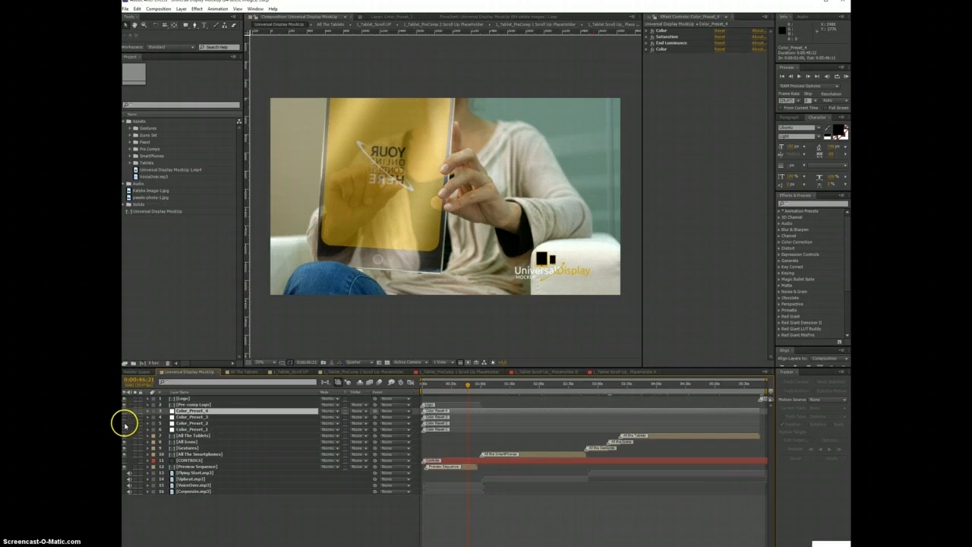
left_click(126, 426)
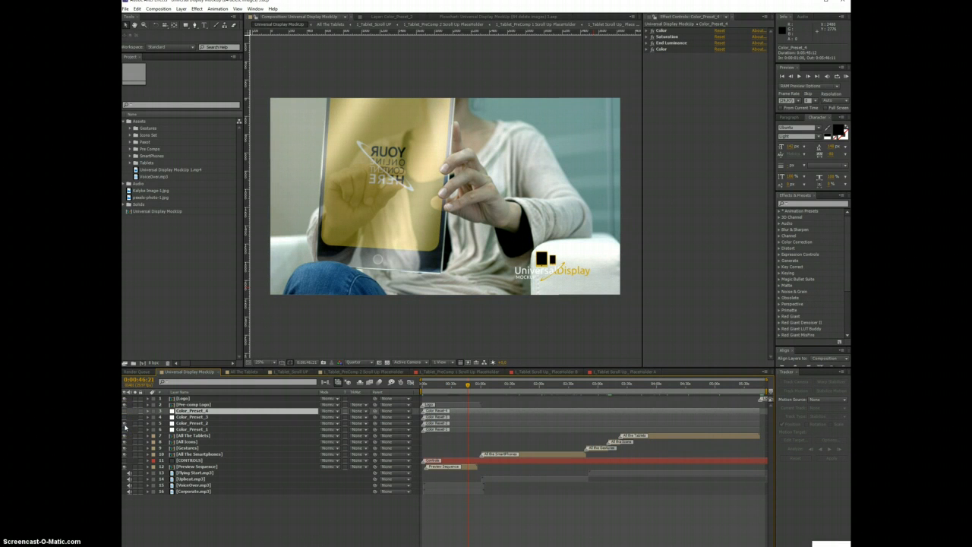
left_click(126, 417)
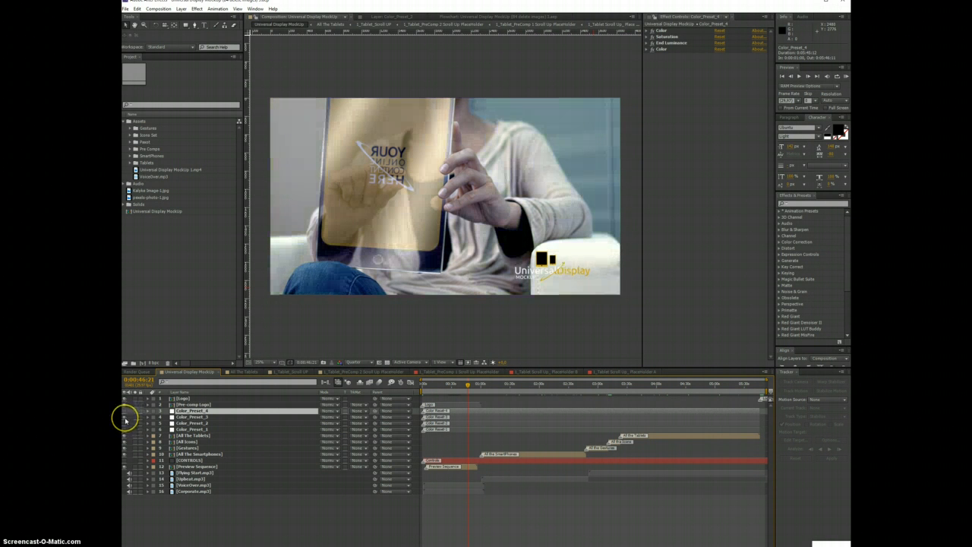
left_click(125, 411)
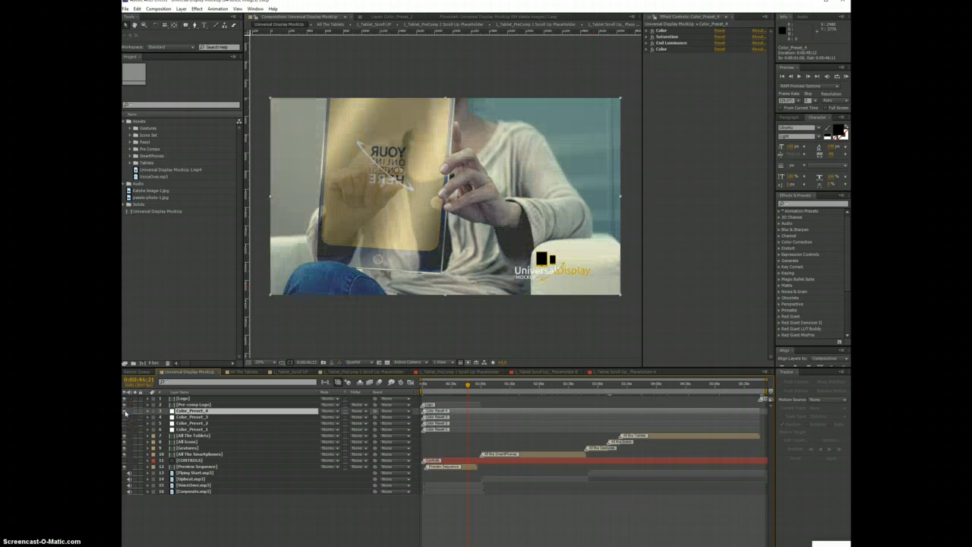
left_click(126, 412)
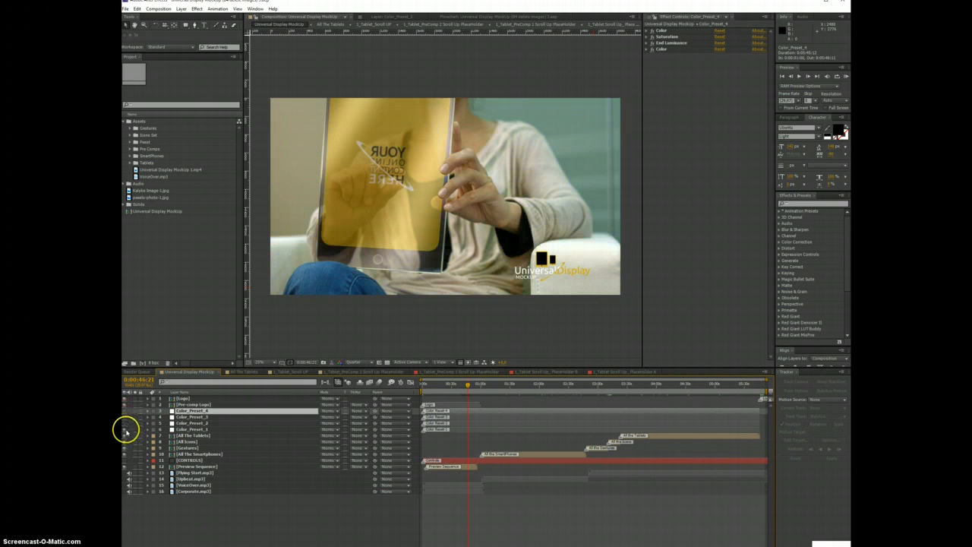
left_click(126, 429)
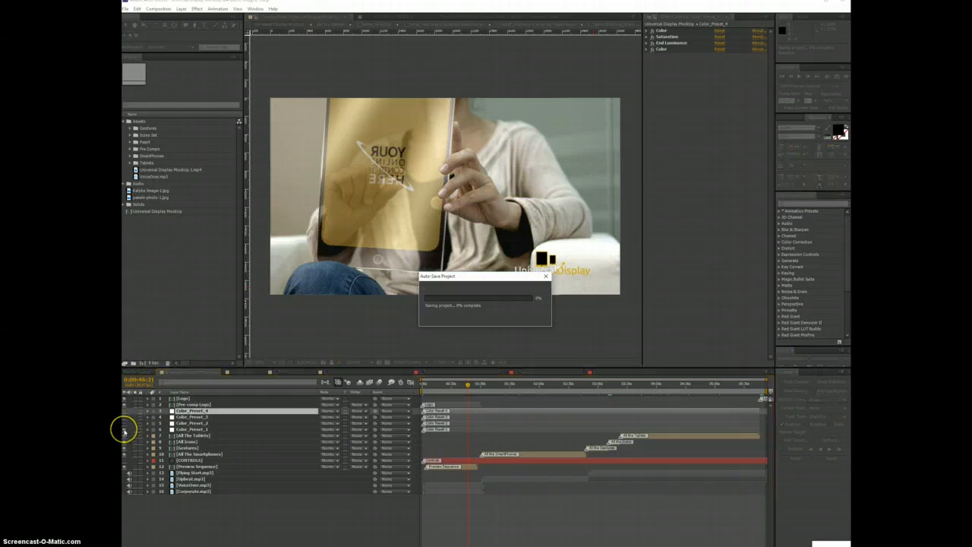